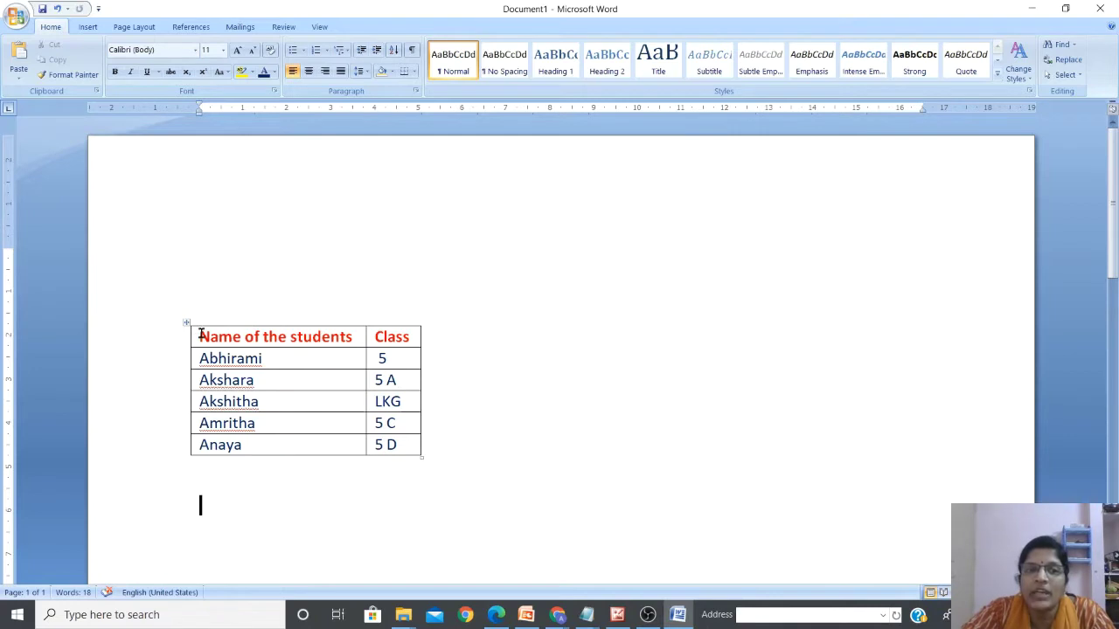
Step: Insert a nested table of three columns and two rows in the "Name of the students" header cell and undo the insertion
left_click(201, 336)
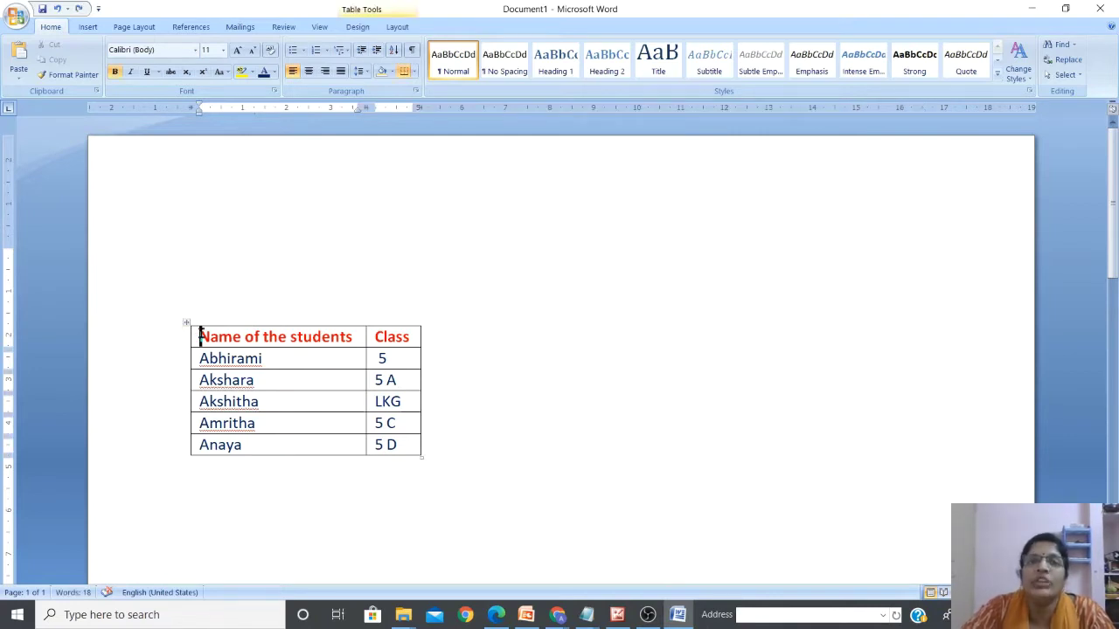
left_click(85, 28)
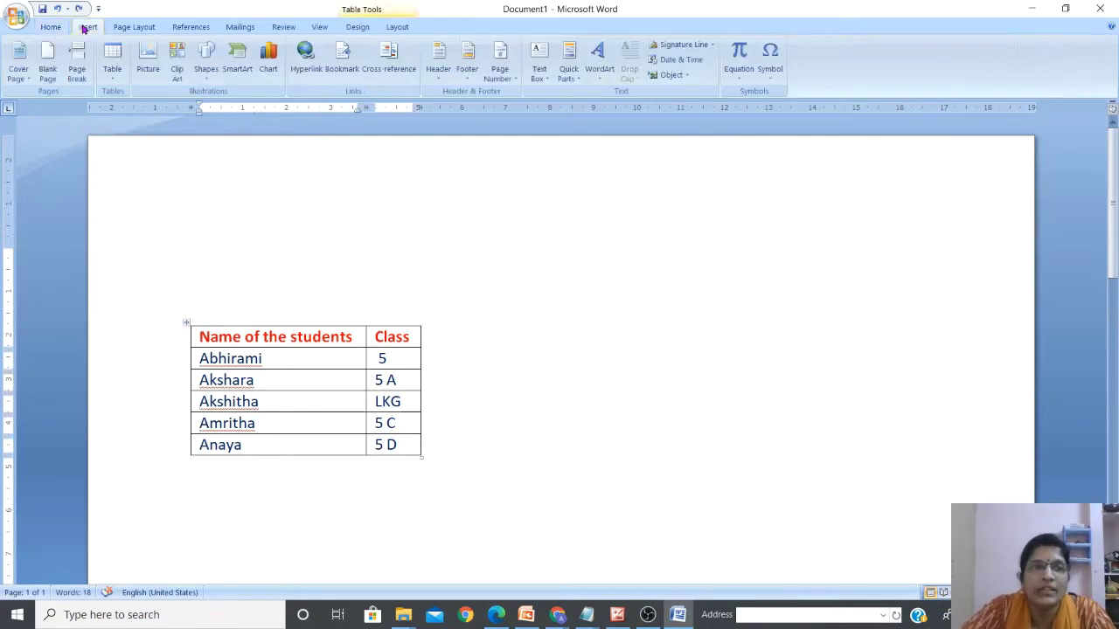
left_click(114, 77)
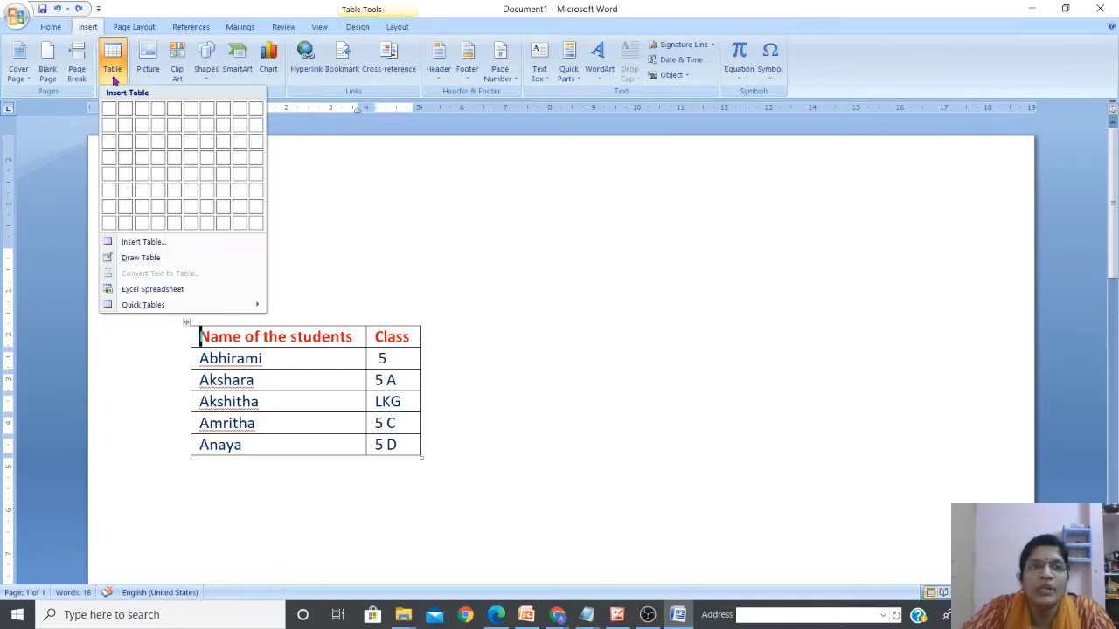
left_click(140, 130)
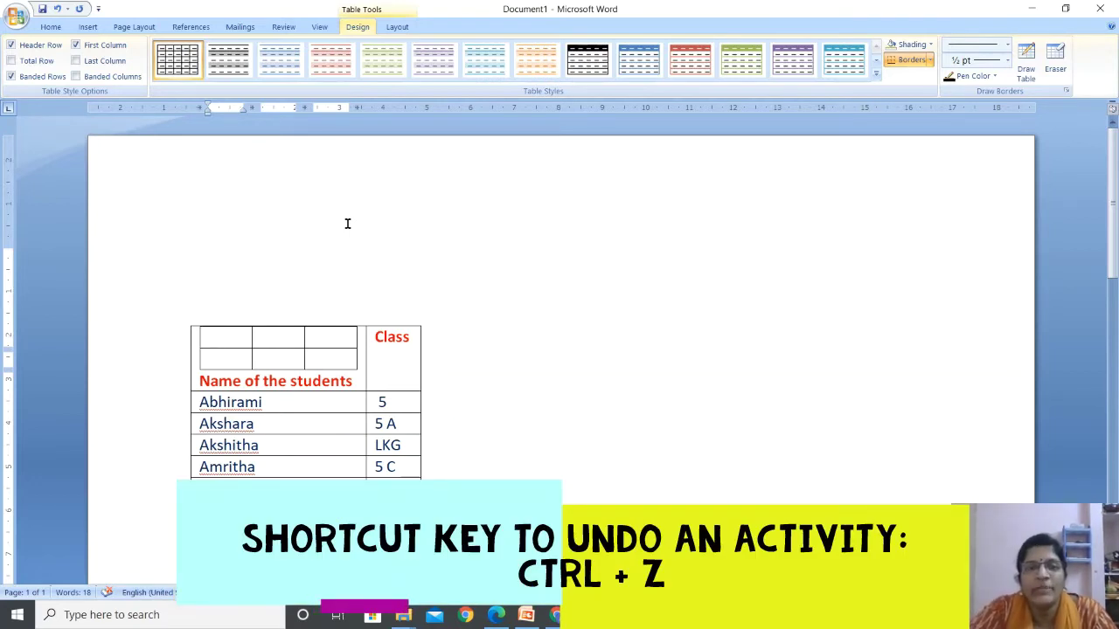
key("ctrl+z")
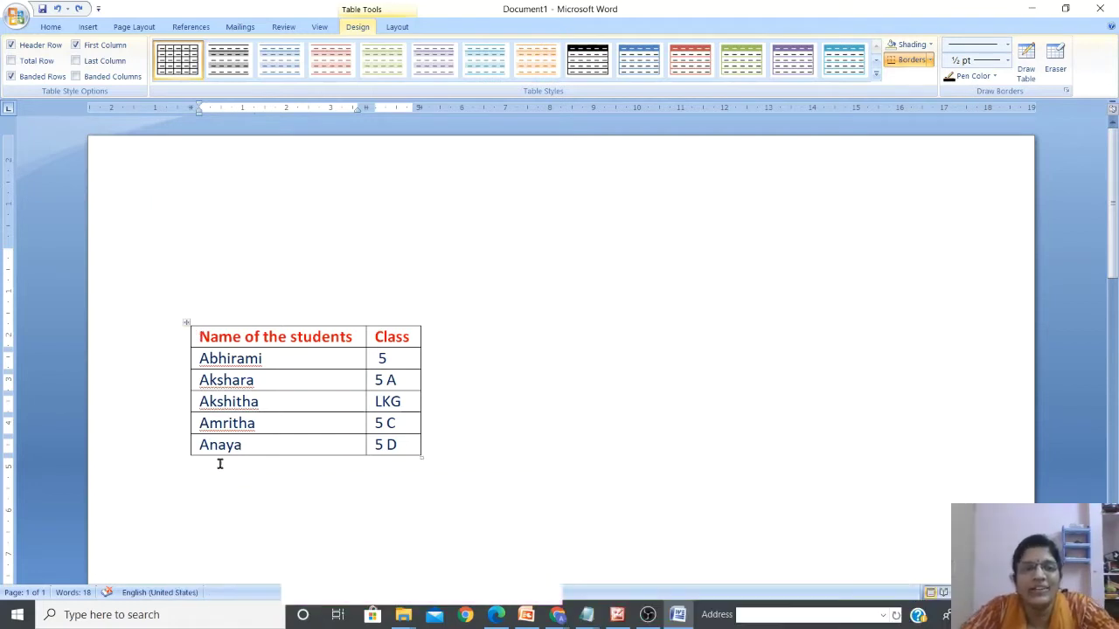
Step: Enter the heading "METHOD1: Using Grids" on the line above the student table
left_click(197, 530)
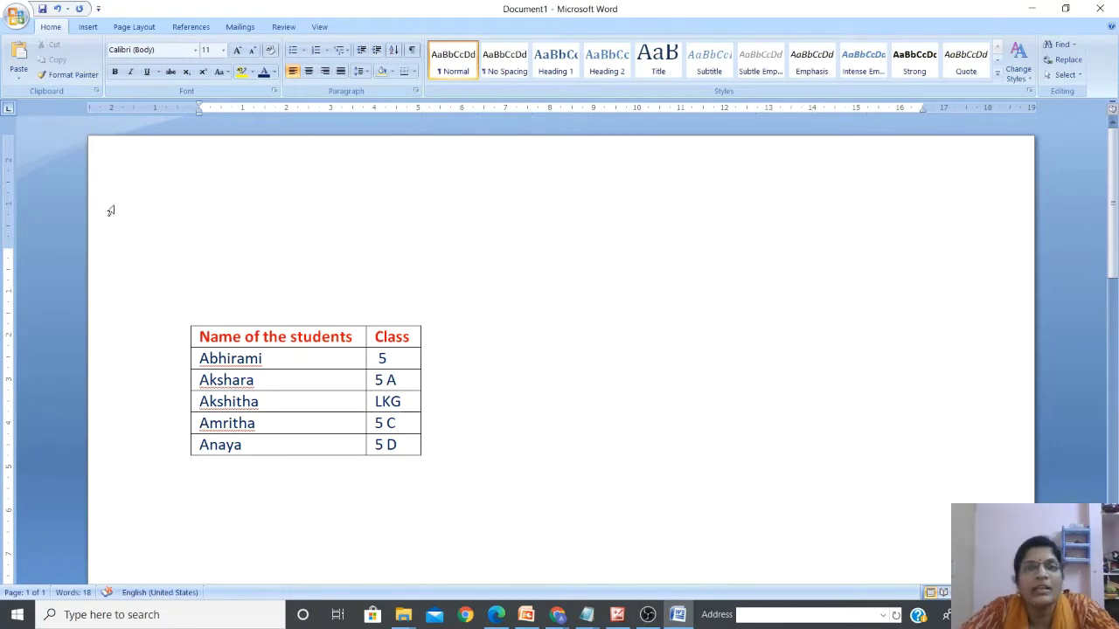
left_click(87, 26)
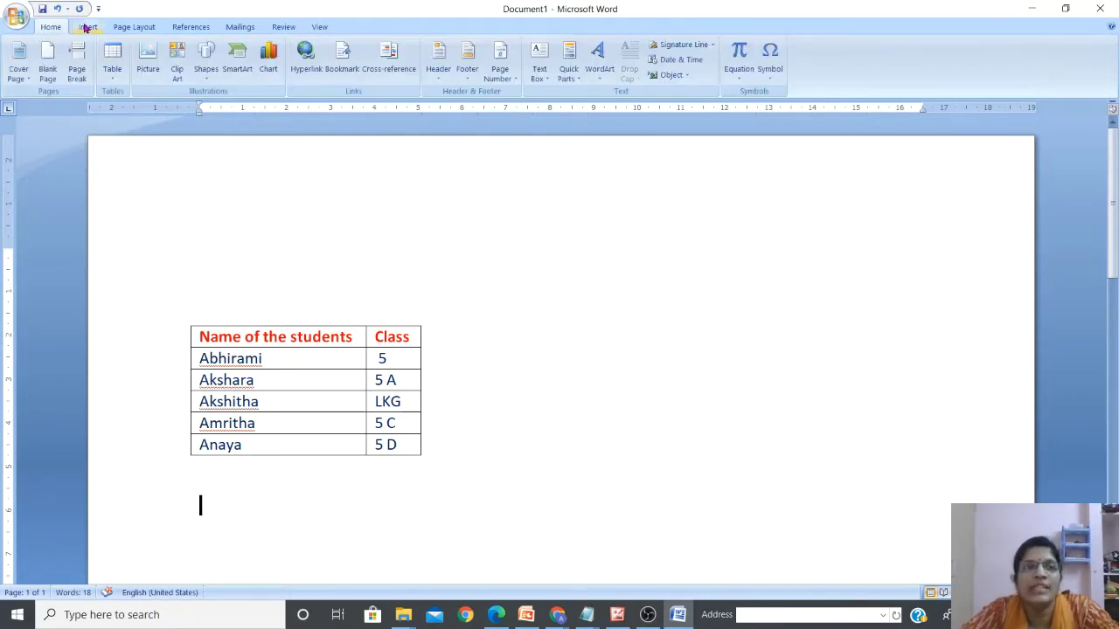
left_click(256, 295)
type("ME")
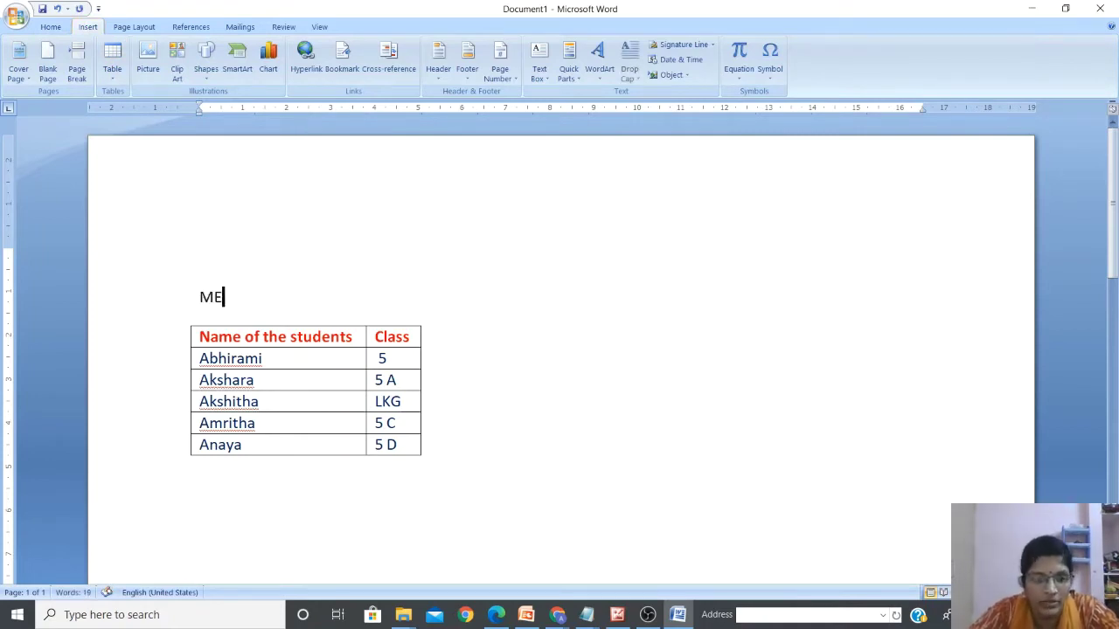
type("THOD !")
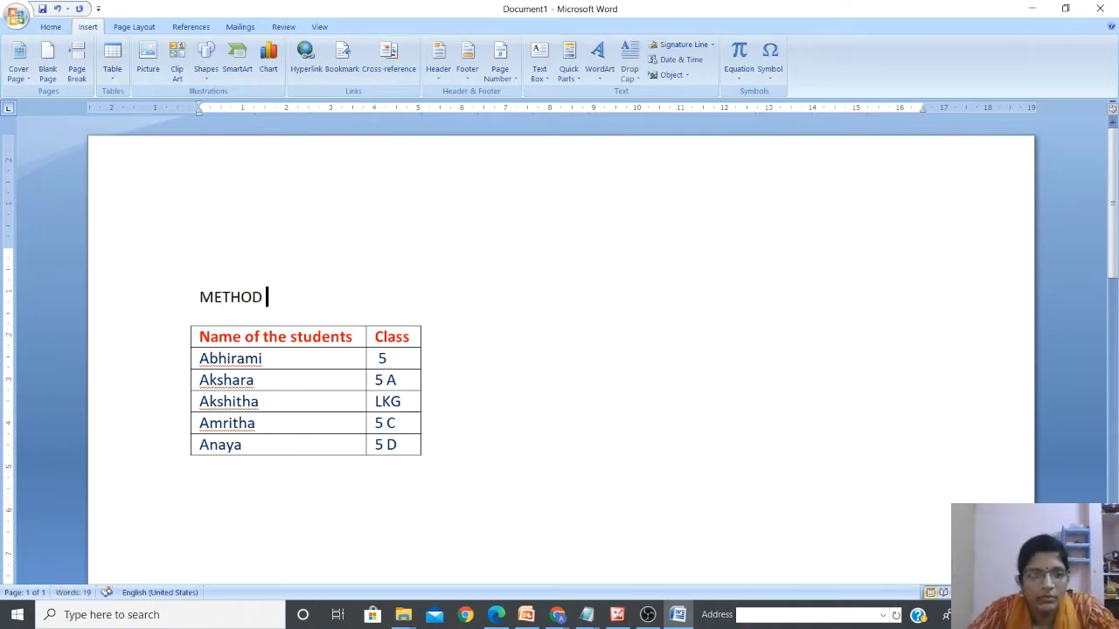
key("BackSpace")
key("BackSpace")
type("1")
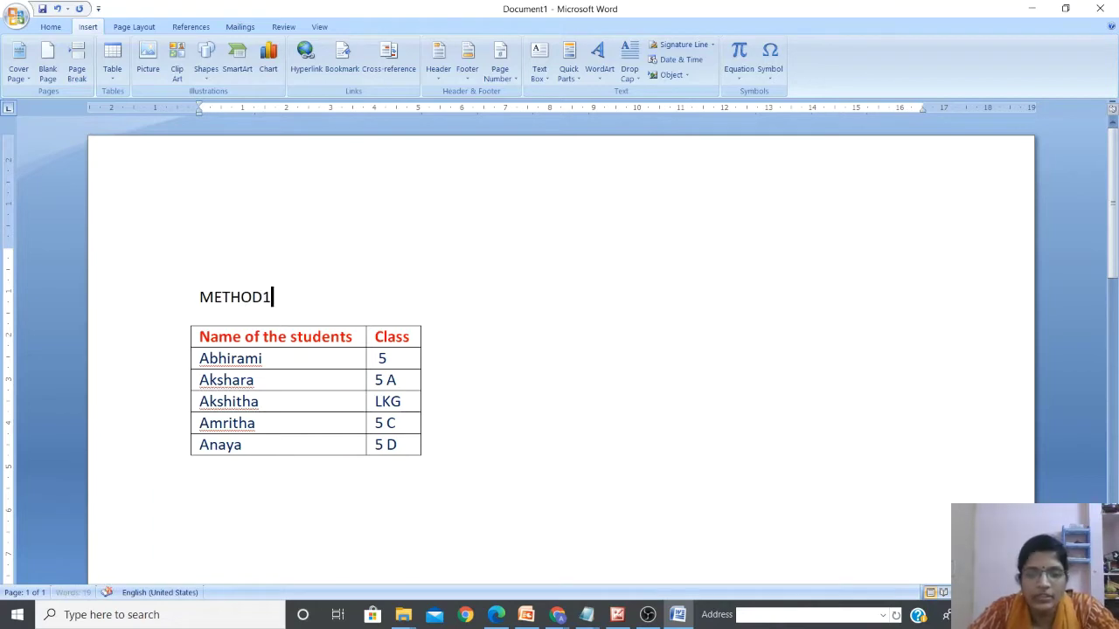
type(": Using ")
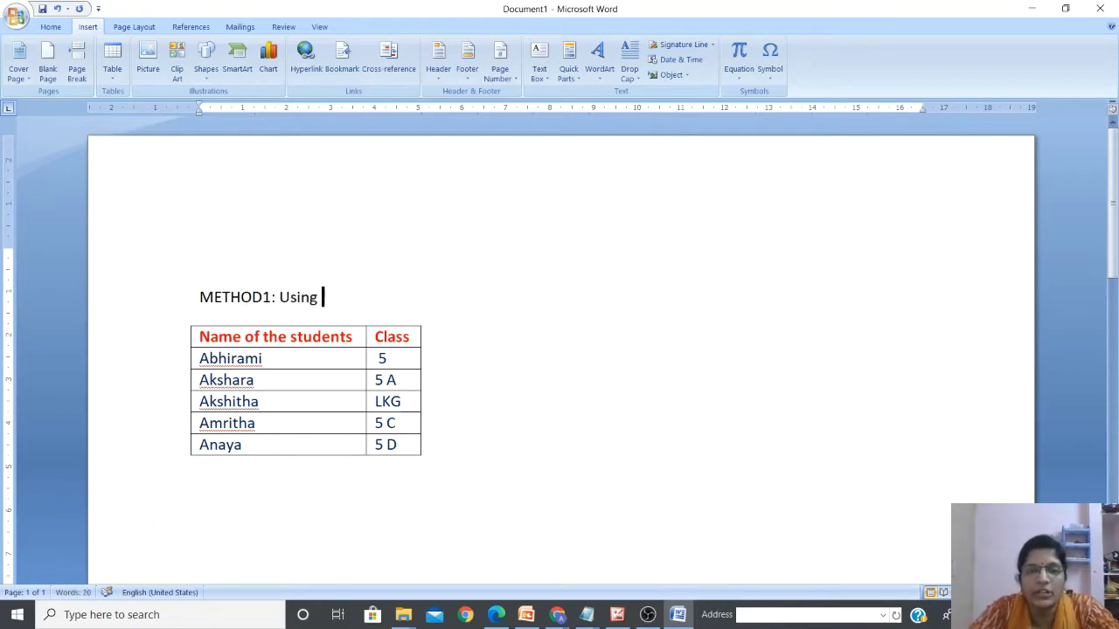
type("Grids")
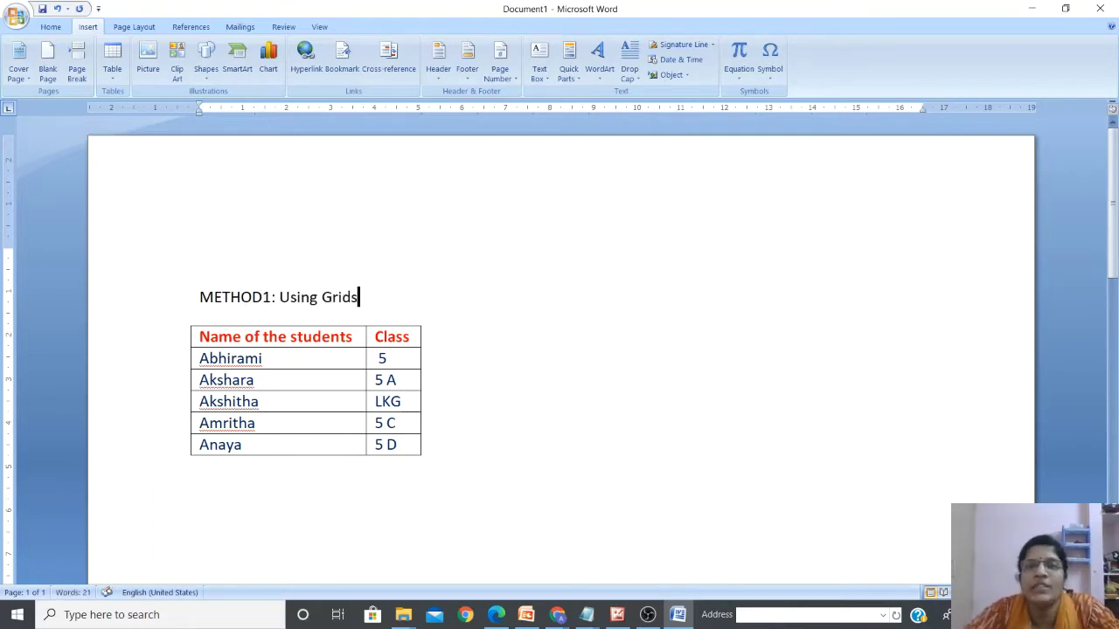
Step: Add the heading "Method 2: Using Insert Table option" below the student table, followed by a new empty line
left_click(229, 512)
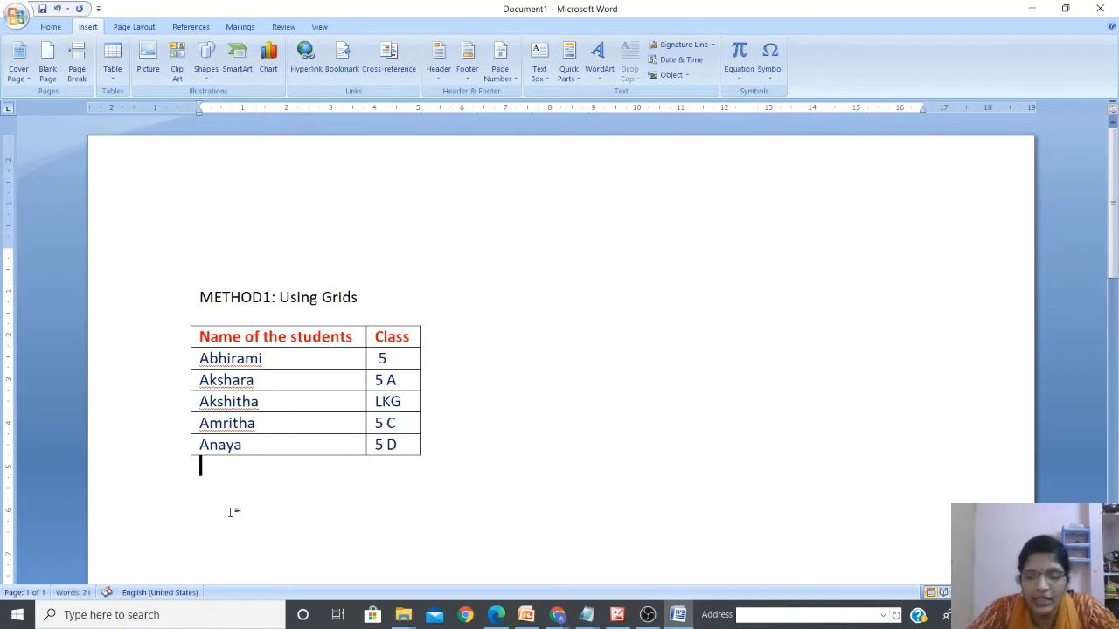
key("Return")
type("Method 2:")
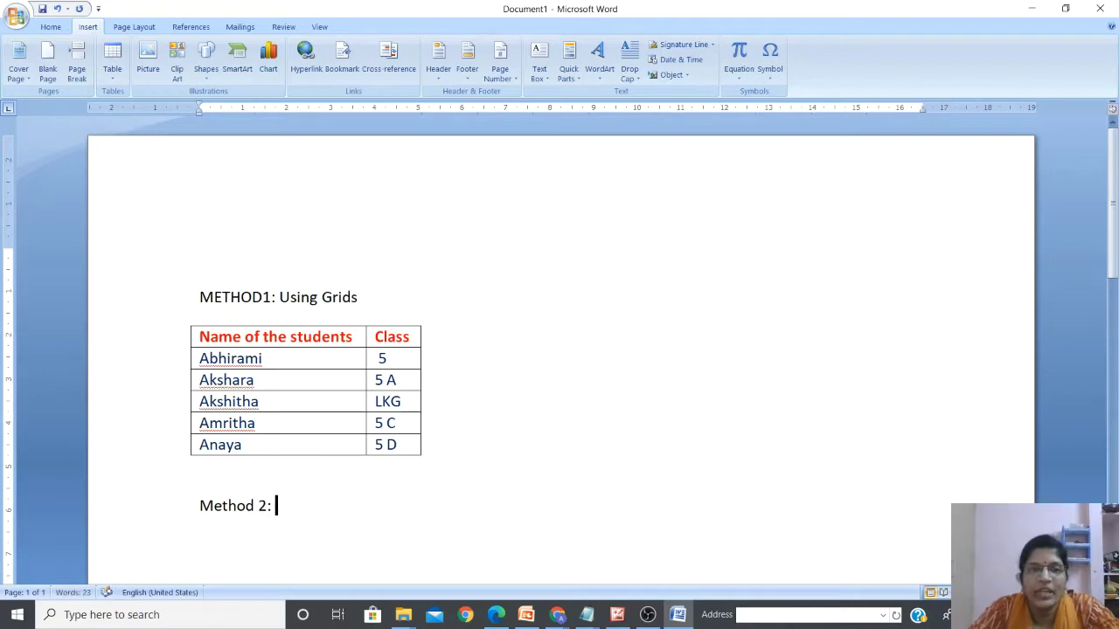
type(" Using Insert ")
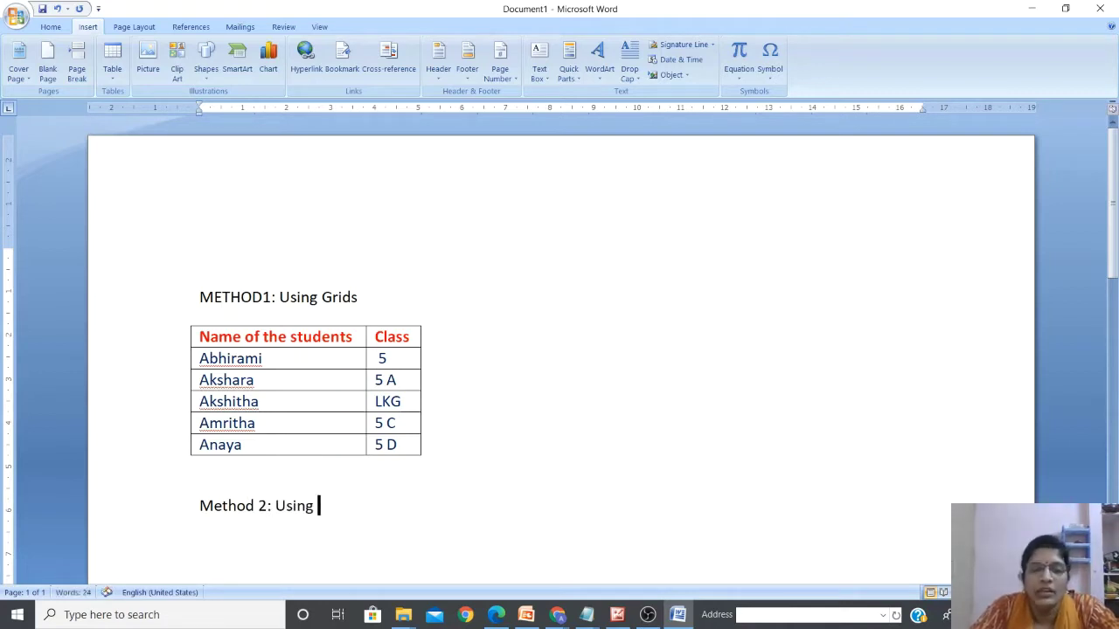
type("Tab")
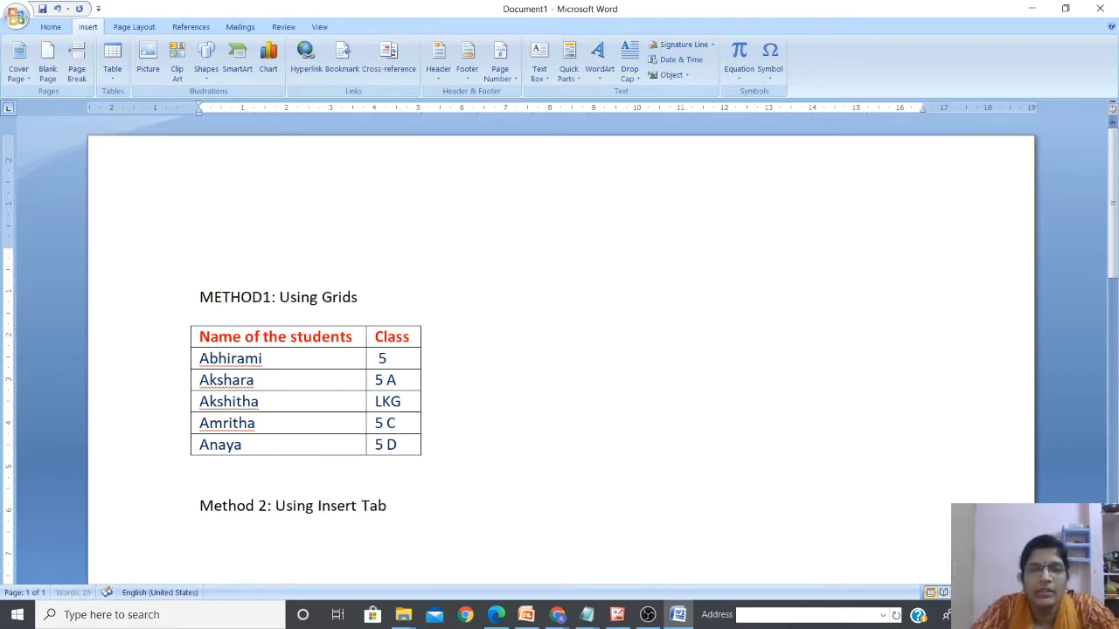
type("le option")
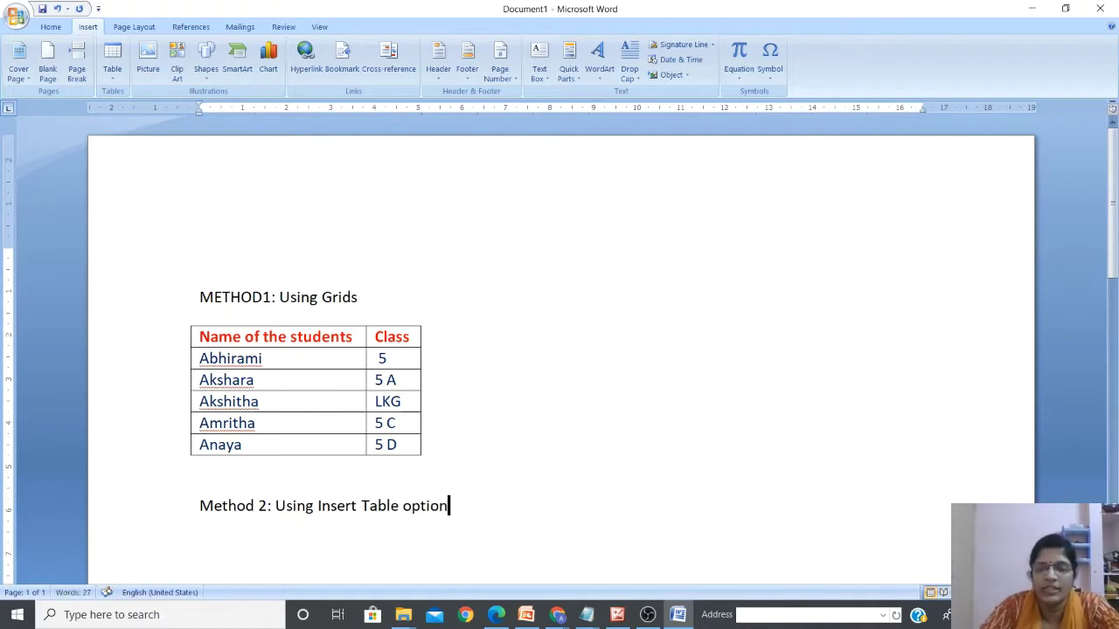
key("Return")
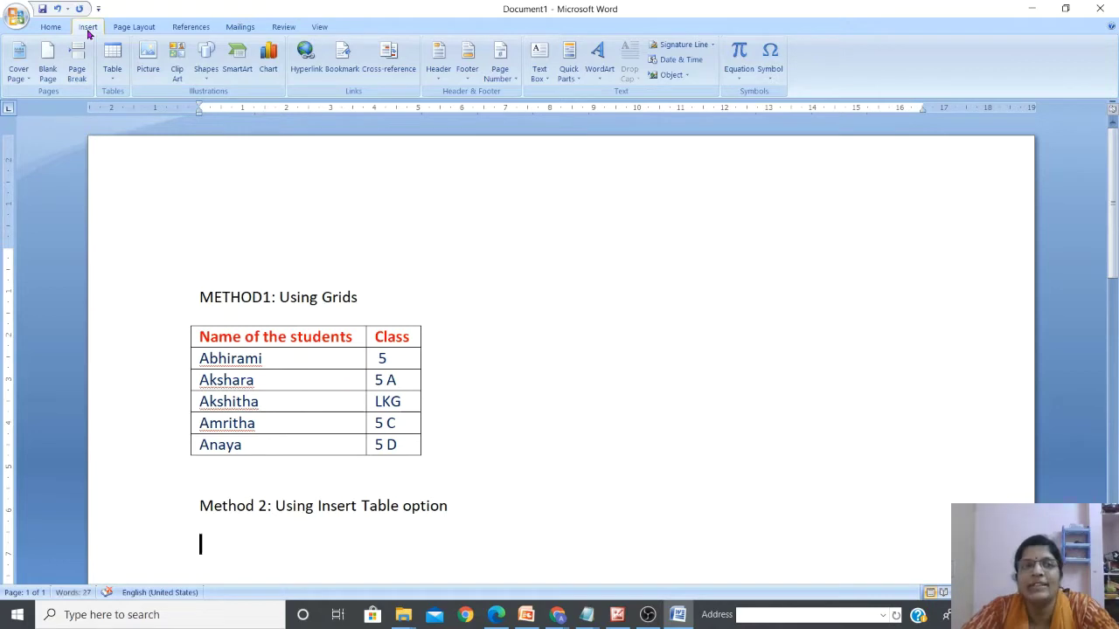
Step: Insert a table with 10 columns and 6 rows below the Method 2 heading through the Insert Table dialog
left_click(117, 77)
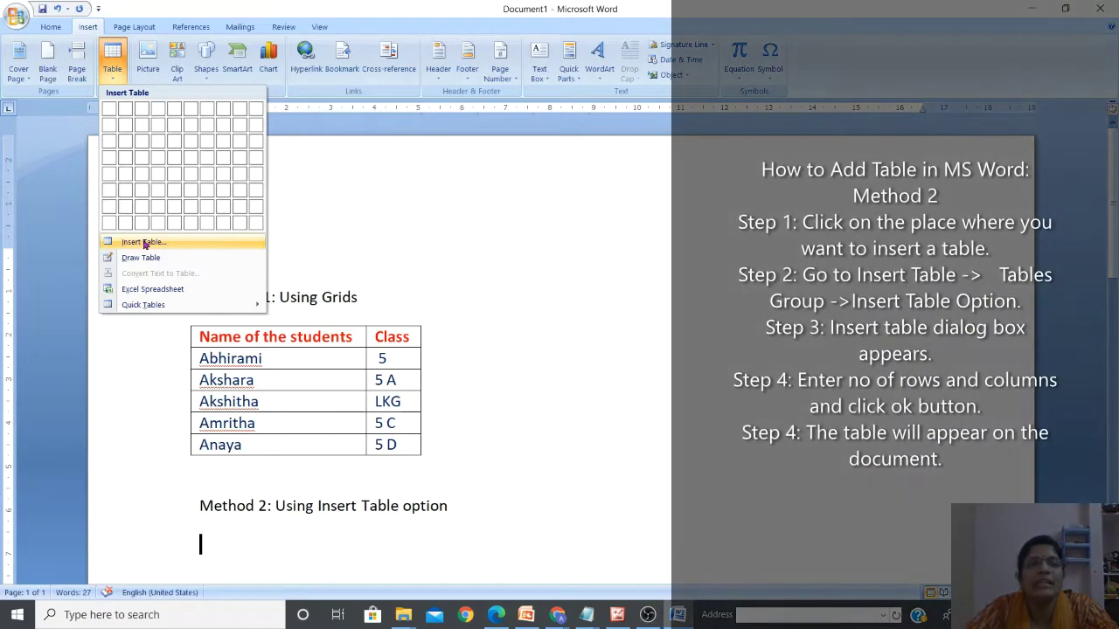
left_click(144, 243)
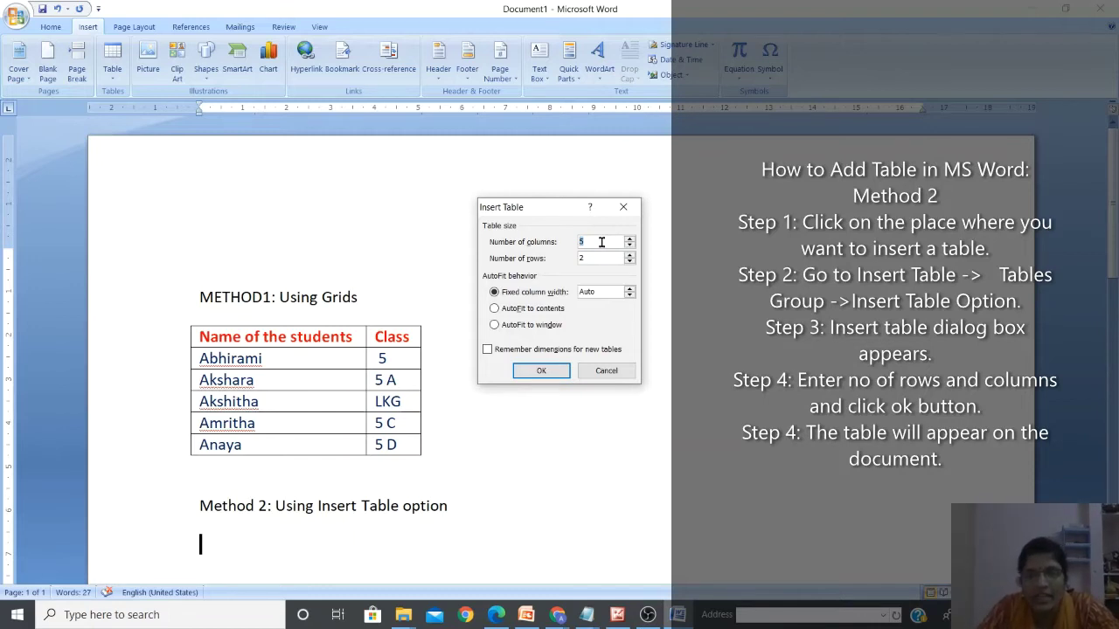
key("BackSpace")
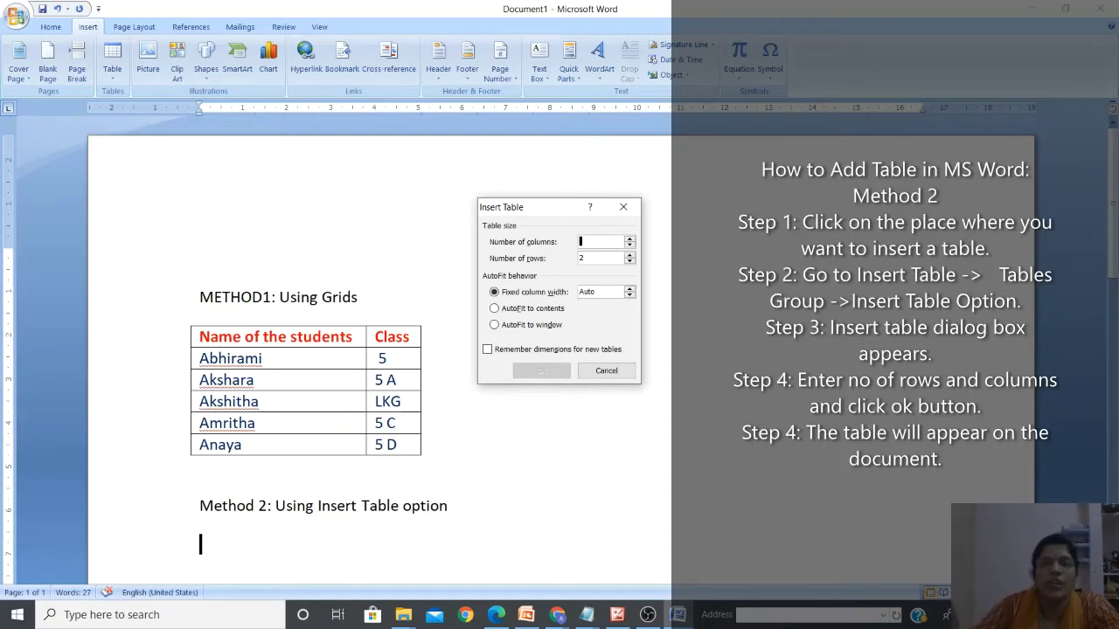
type("10")
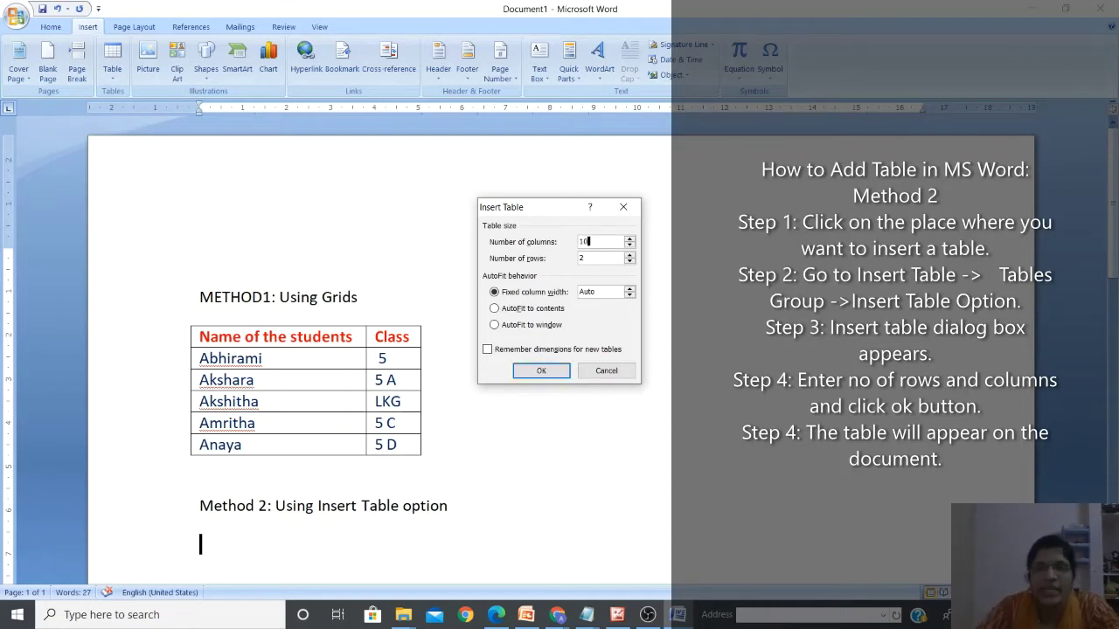
left_click(595, 255)
key("BackSpace")
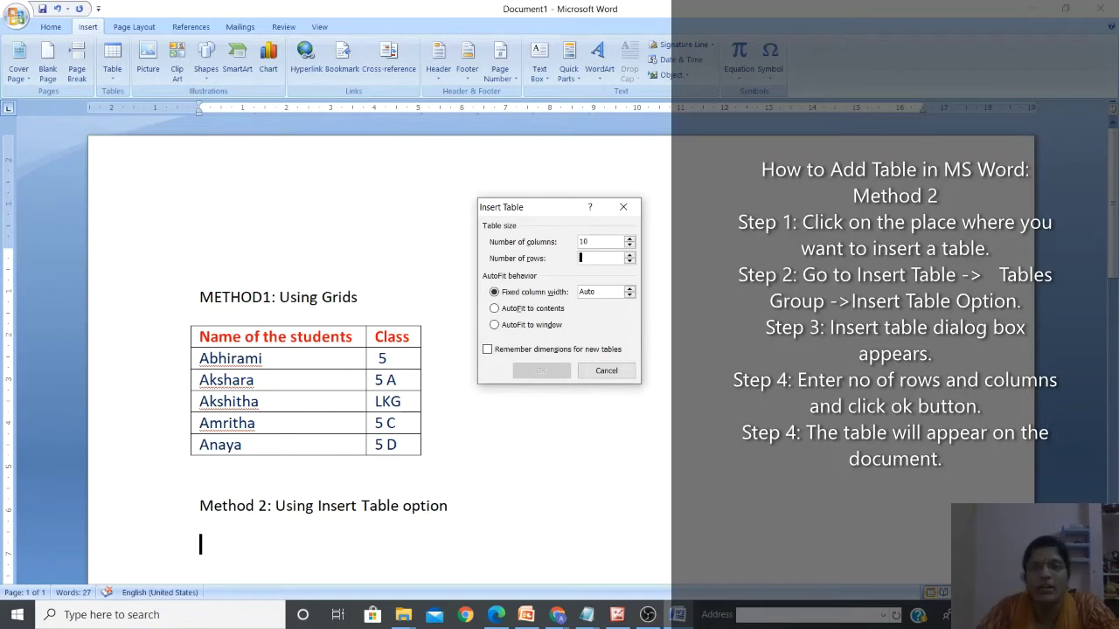
type("6")
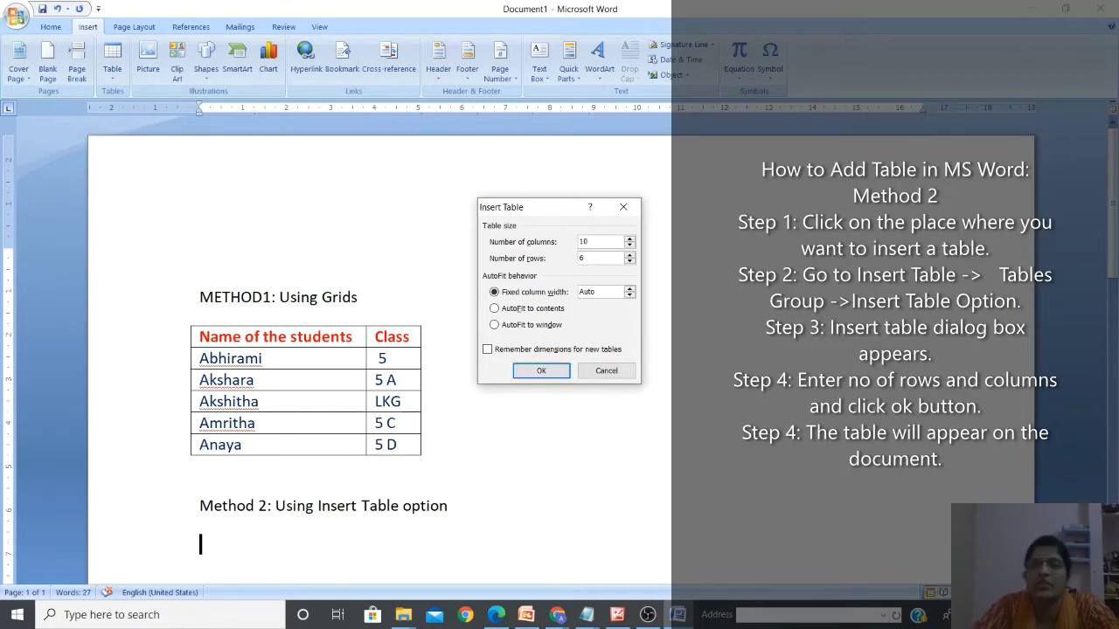
left_click(541, 370)
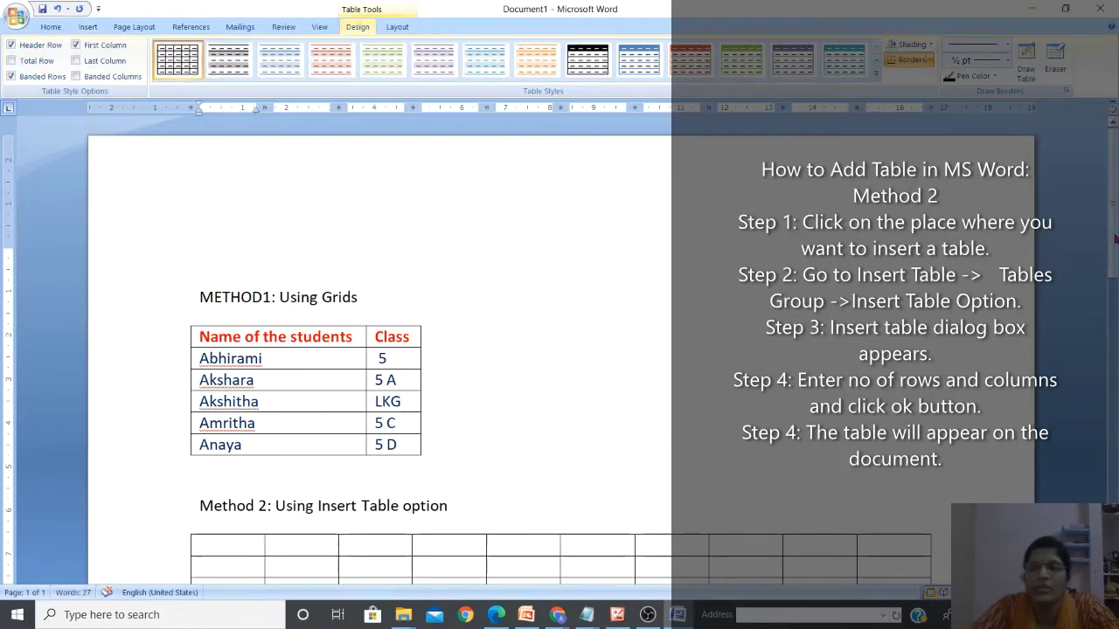
Step: Fill the first four header cells of the new table with DAY, I, II and III
scroll(384, 350, "down", 5)
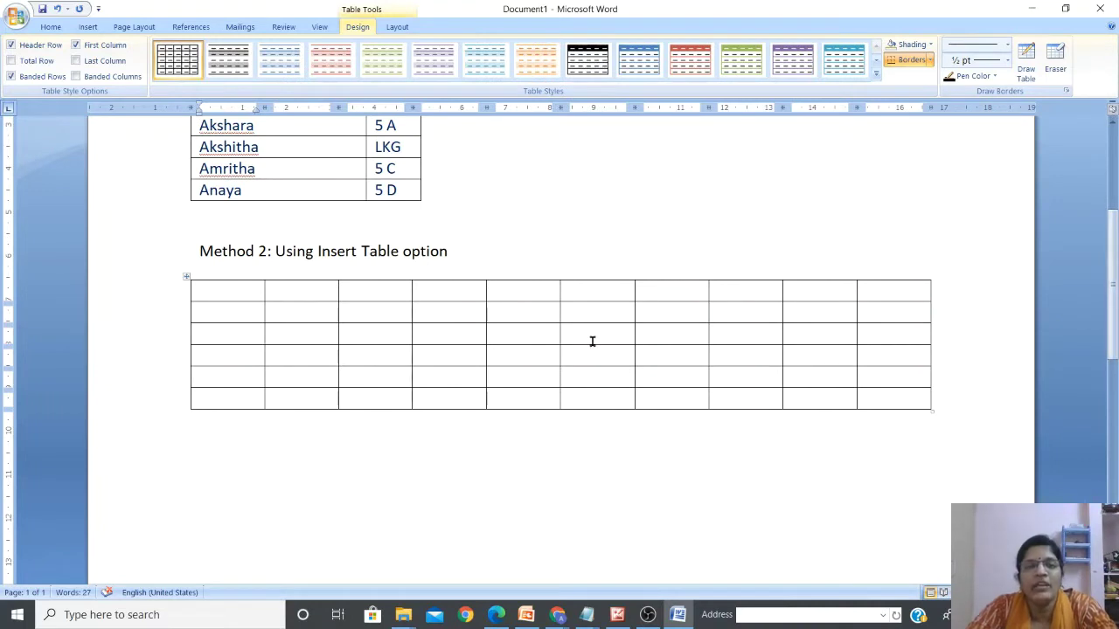
type("DAY")
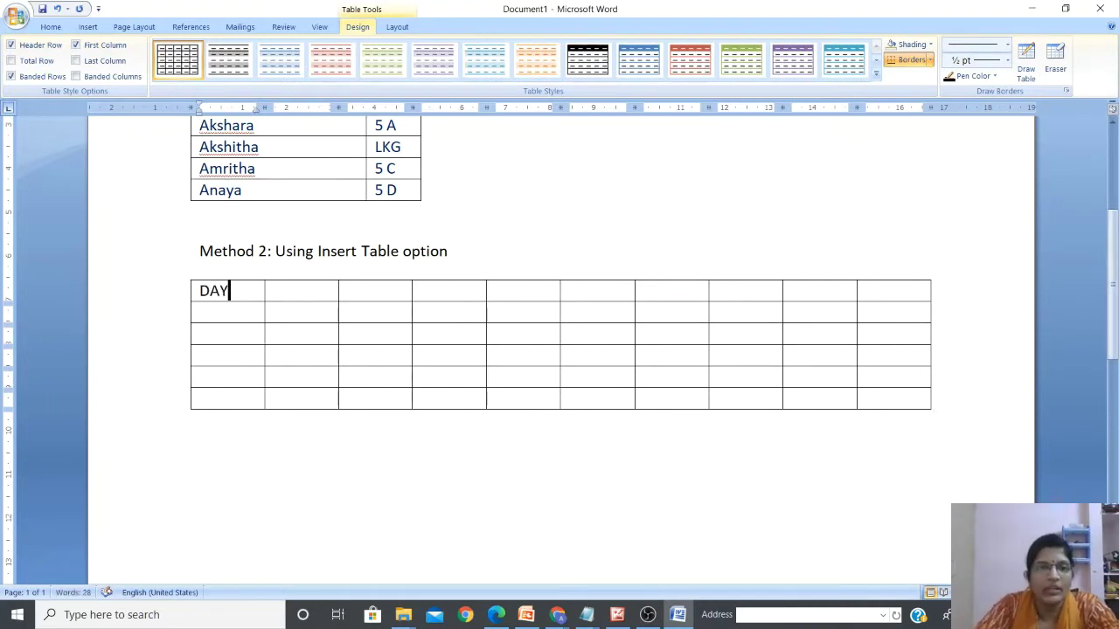
key("Tab")
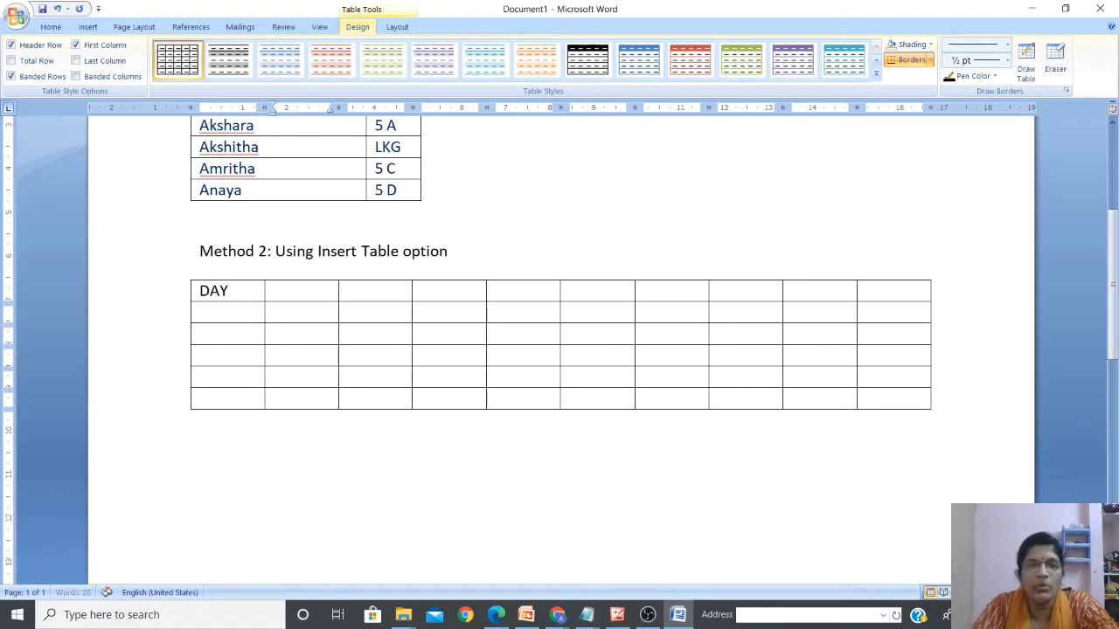
key("Tab")
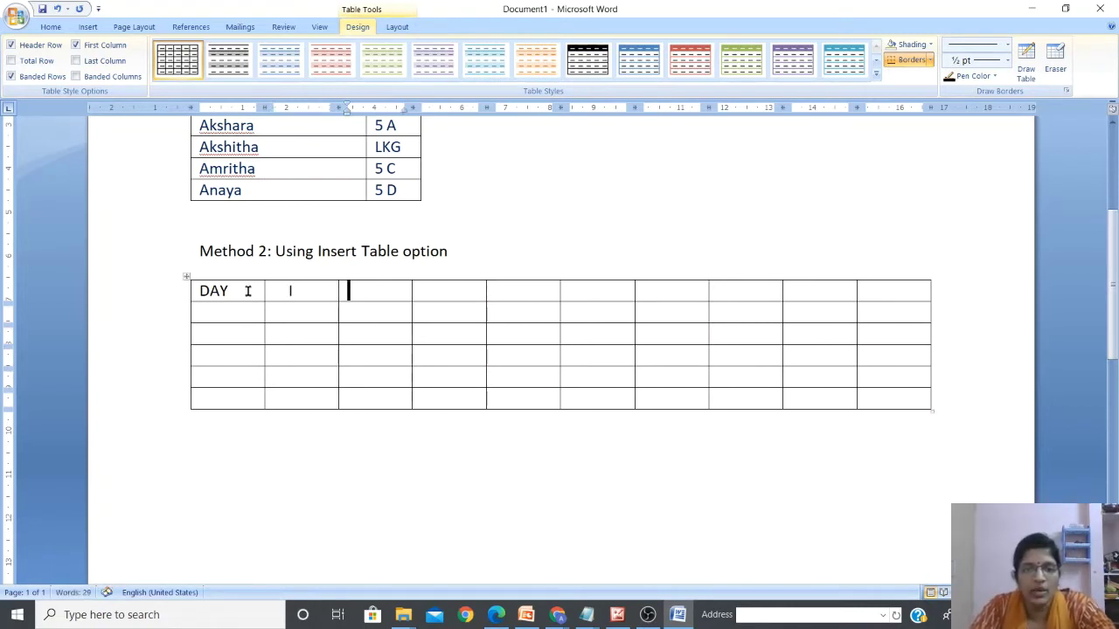
key("Tab")
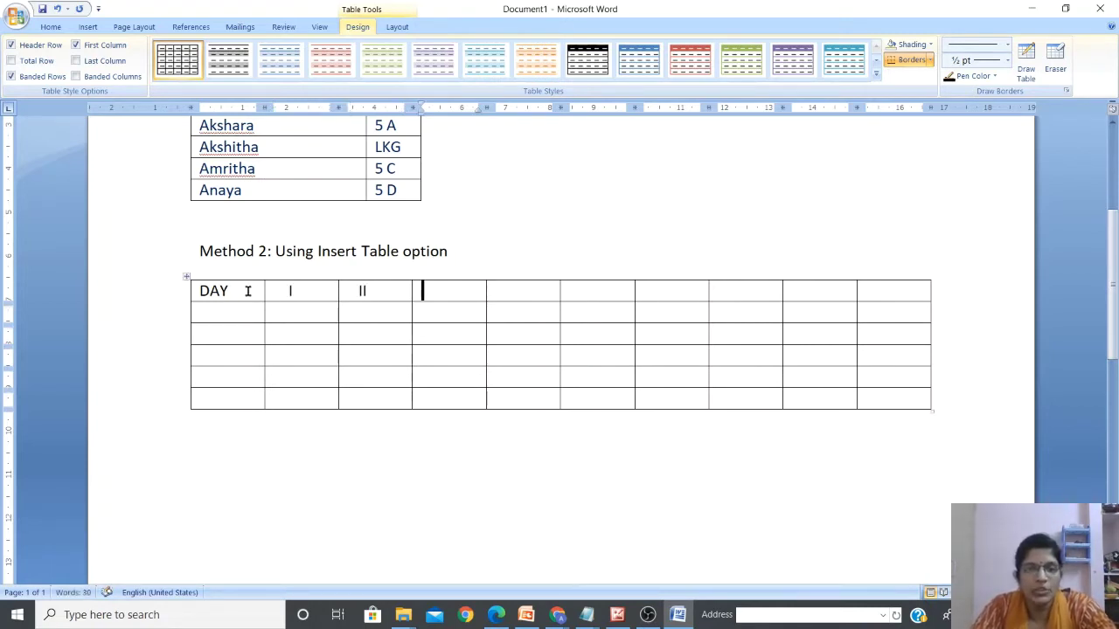
type("III")
key("Tab")
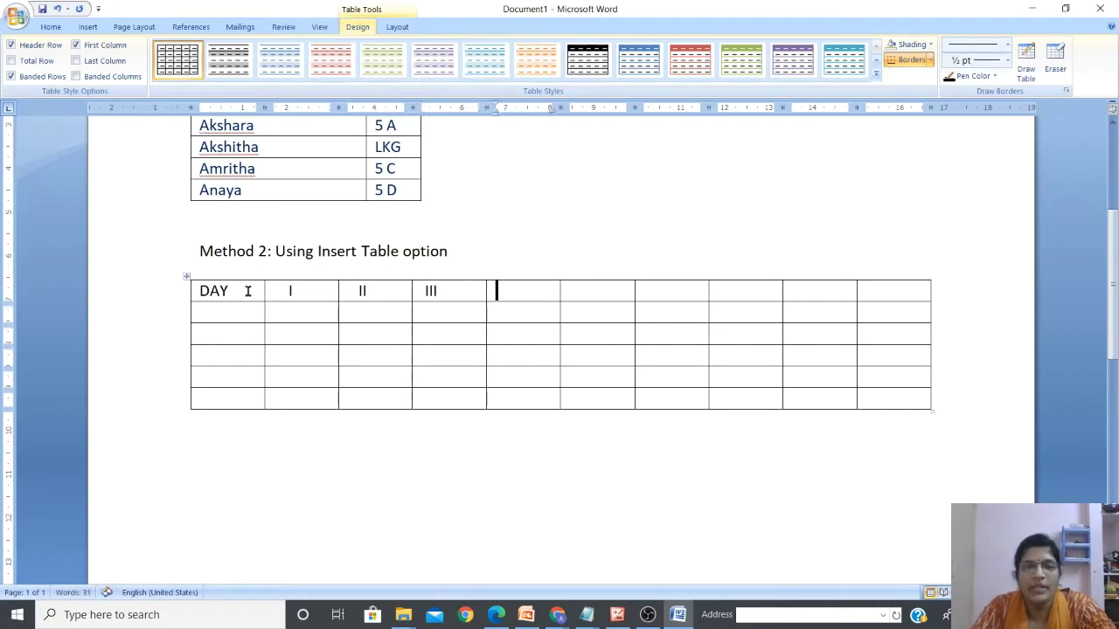
Step: Fill the remaining header cells of the timetable with IV, Break, V, VI, VII and VIII
type("IV")
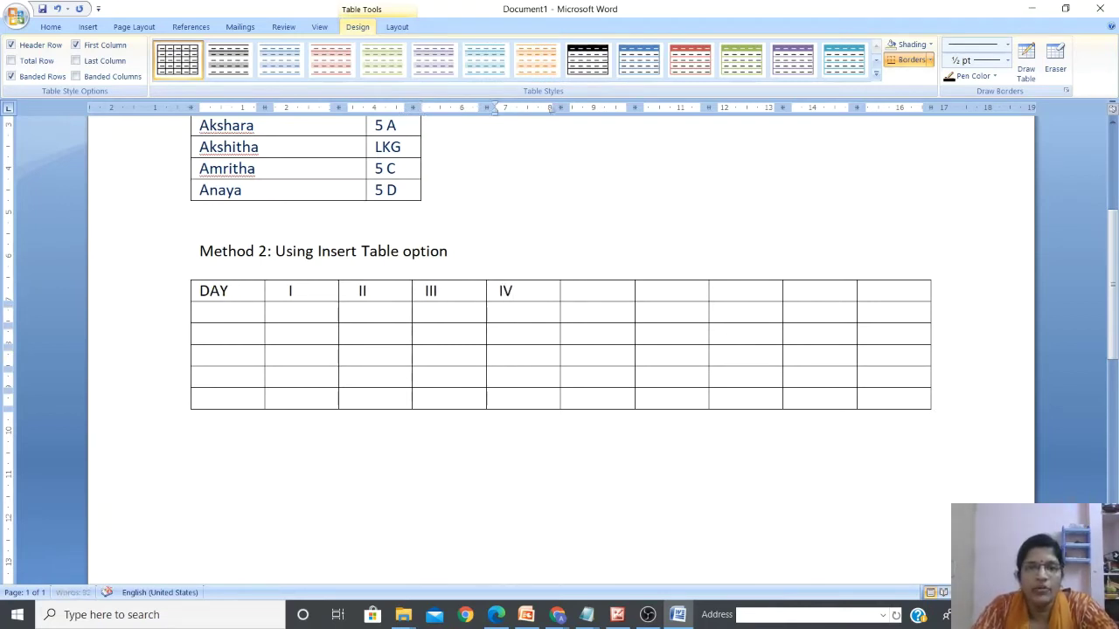
key("Tab")
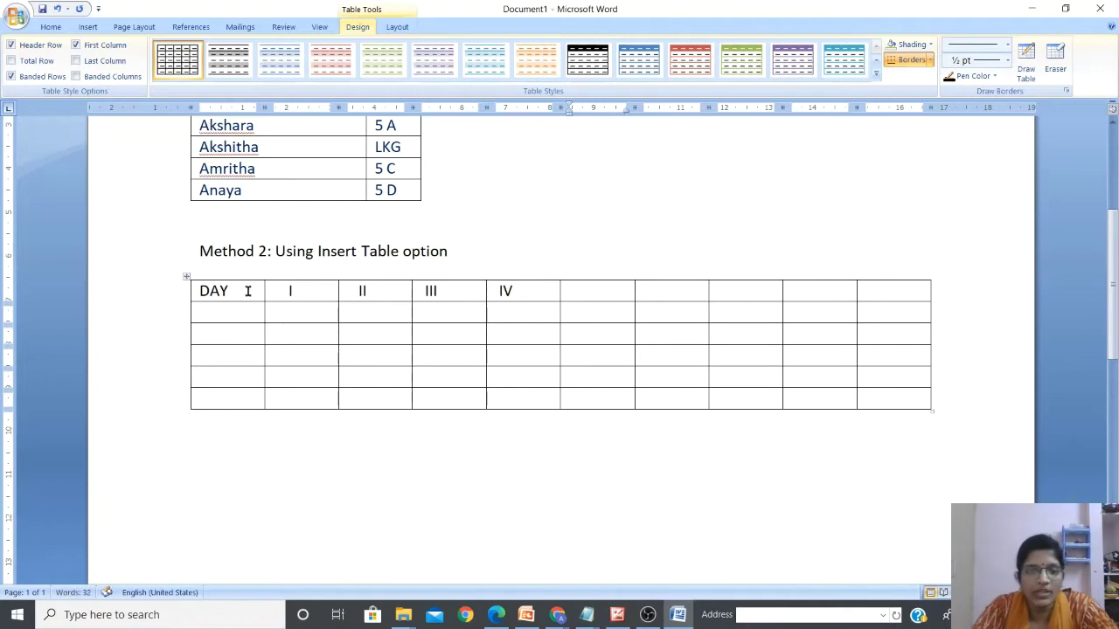
type("Break")
key("Tab")
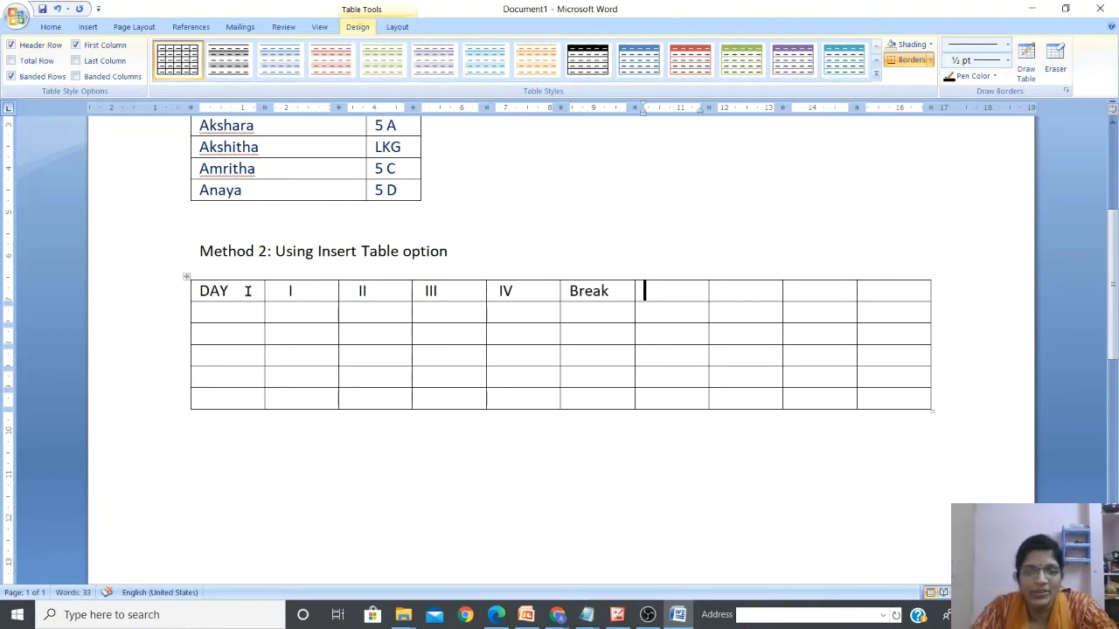
type("V")
key("Tab")
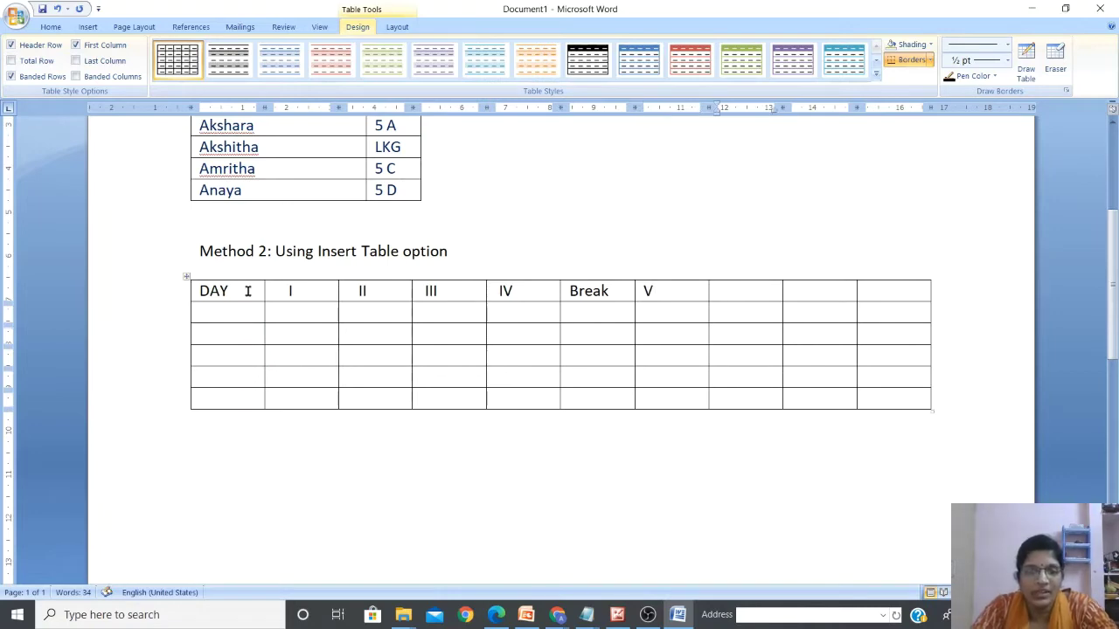
type("VI")
key("Tab")
type("VII")
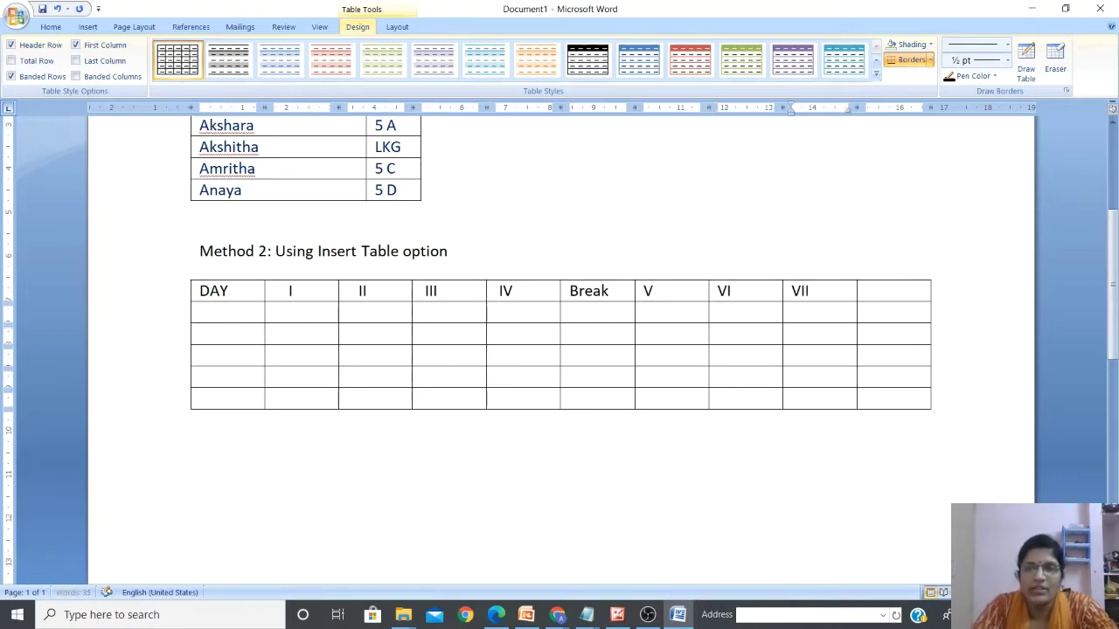
key("Tab")
type("VIII")
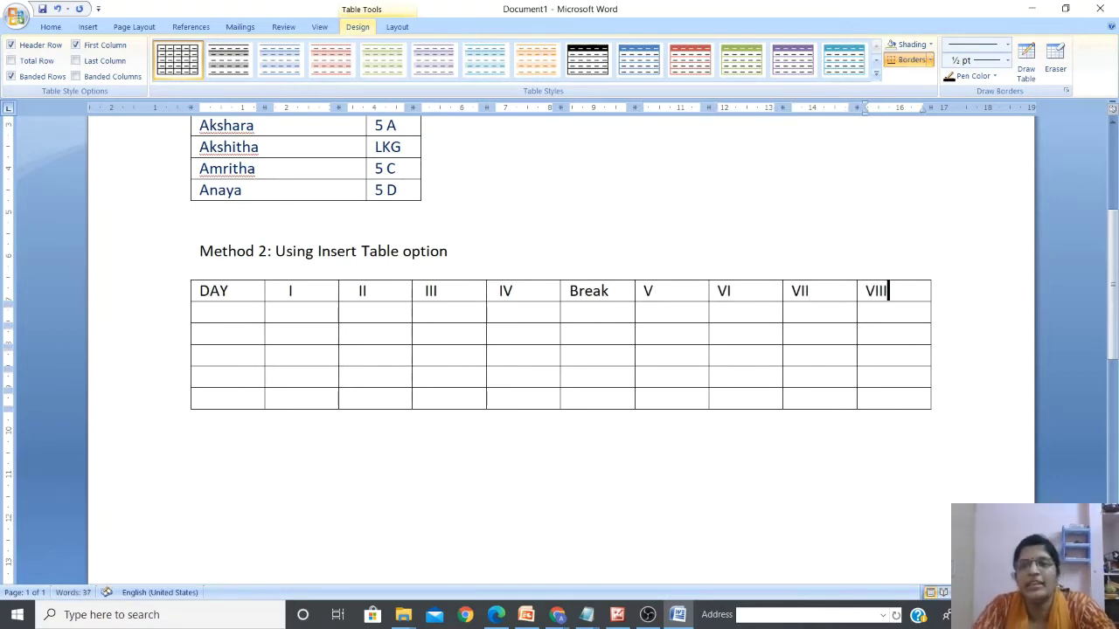
Step: Enter Monday, Tuesday and Wednesday in the first three cells below the DAY header
left_click(514, 313)
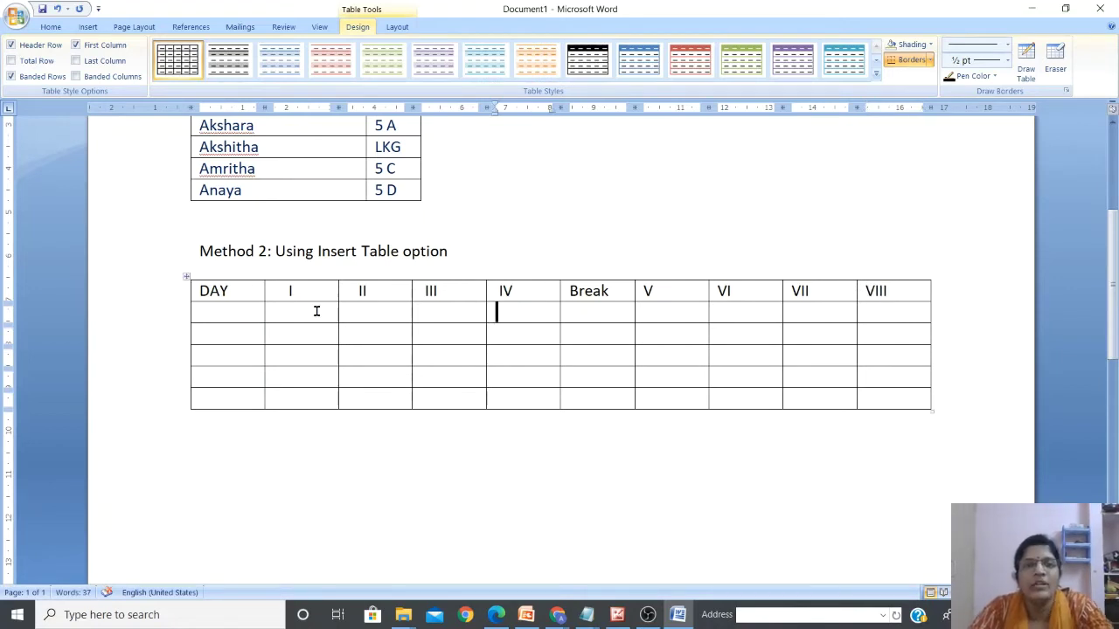
type("Monday")
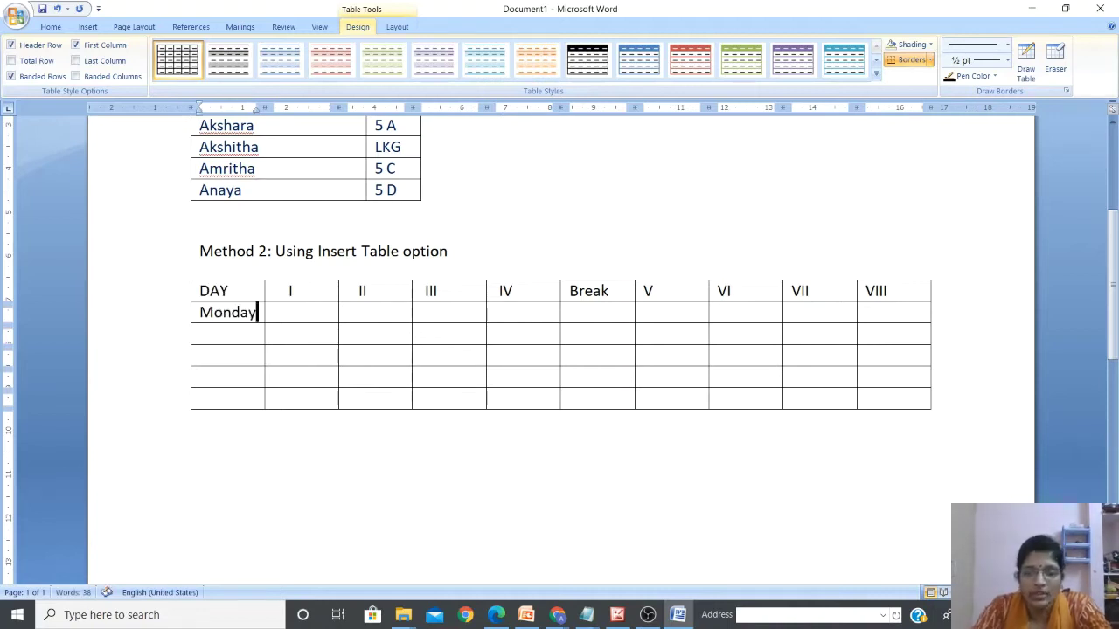
key("Down")
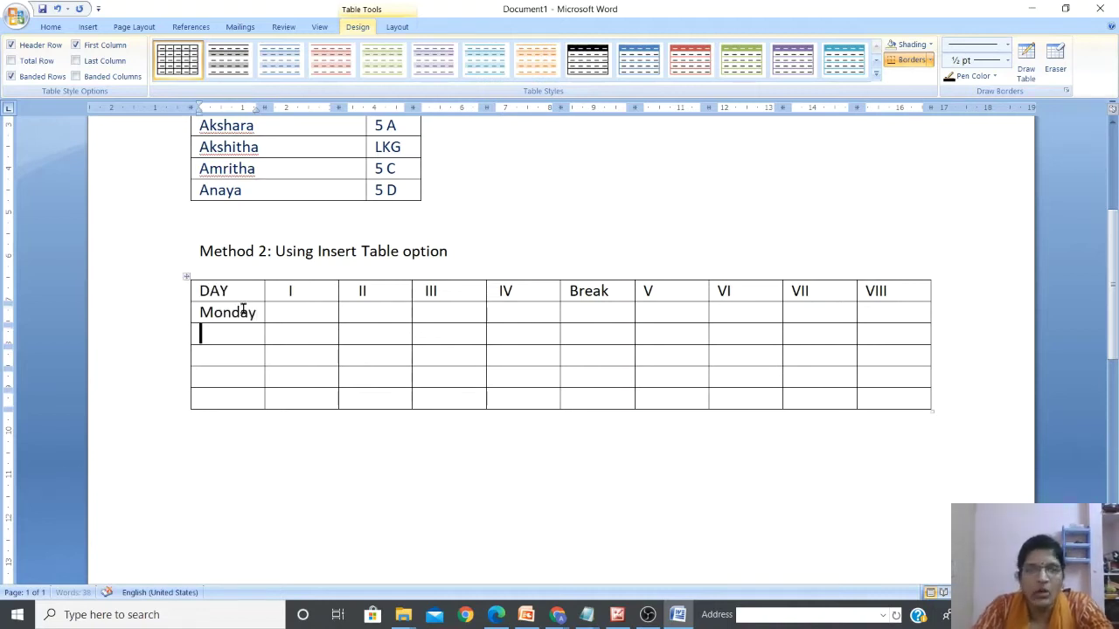
type("Tue")
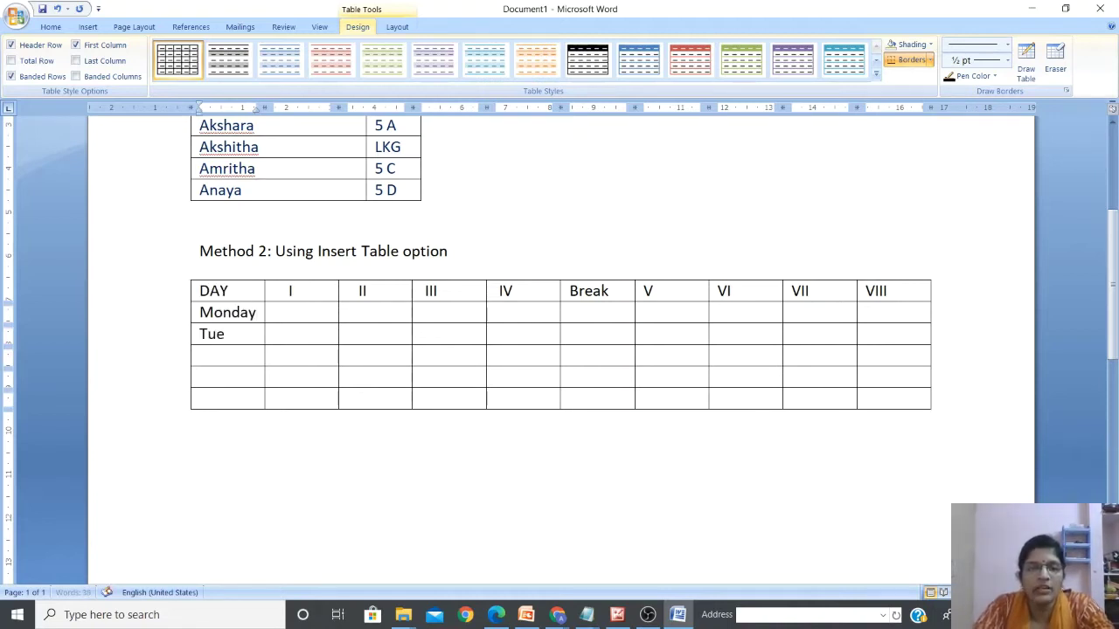
type("sday")
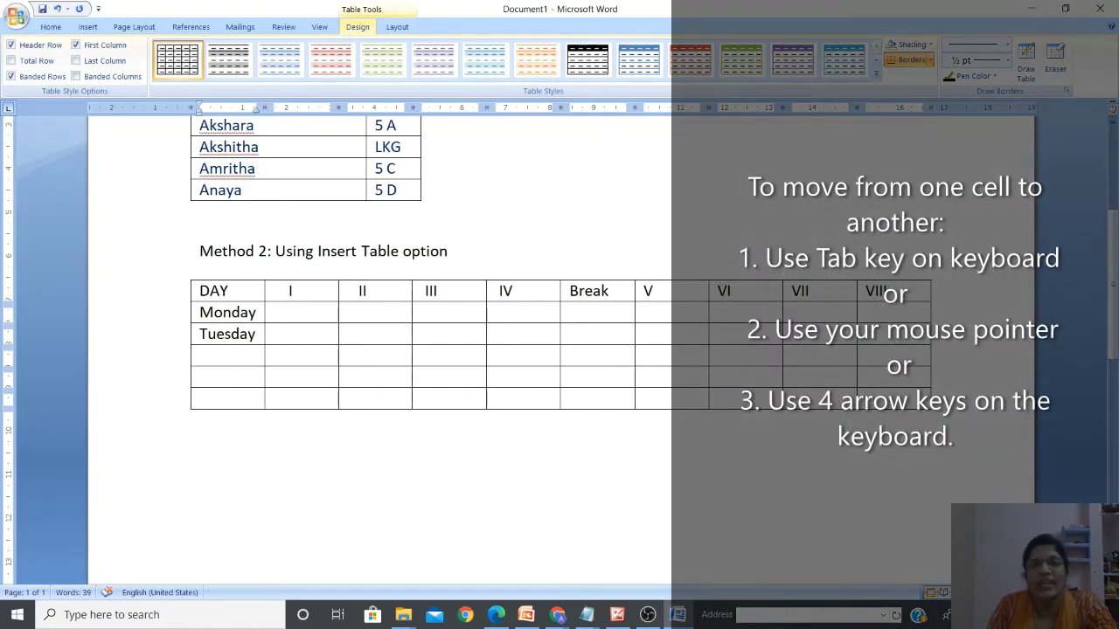
left_click(203, 355)
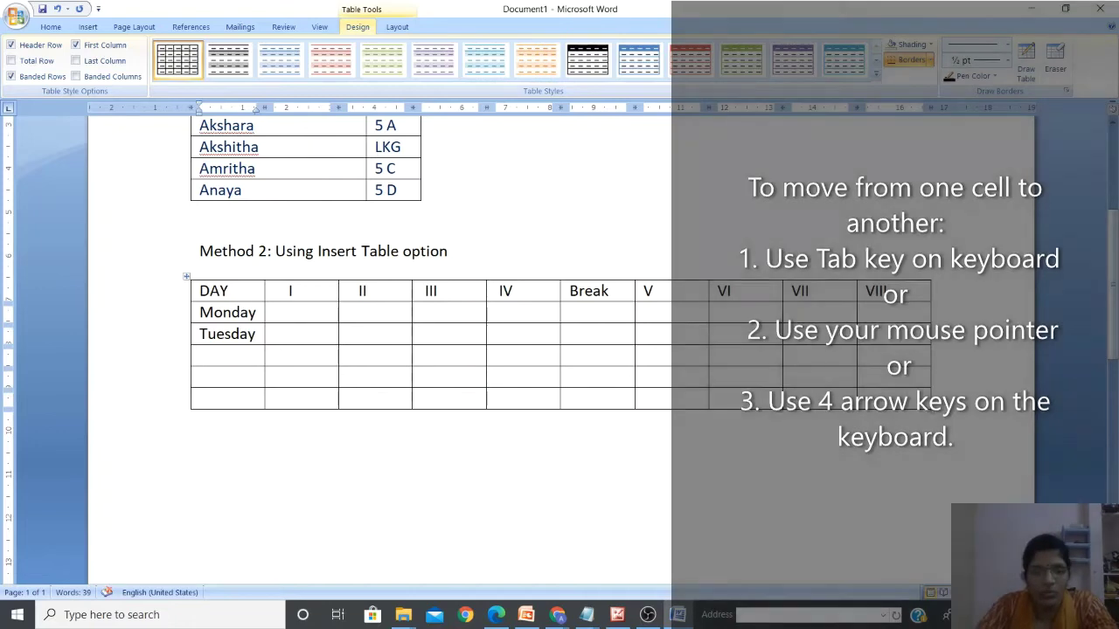
type("Wedn")
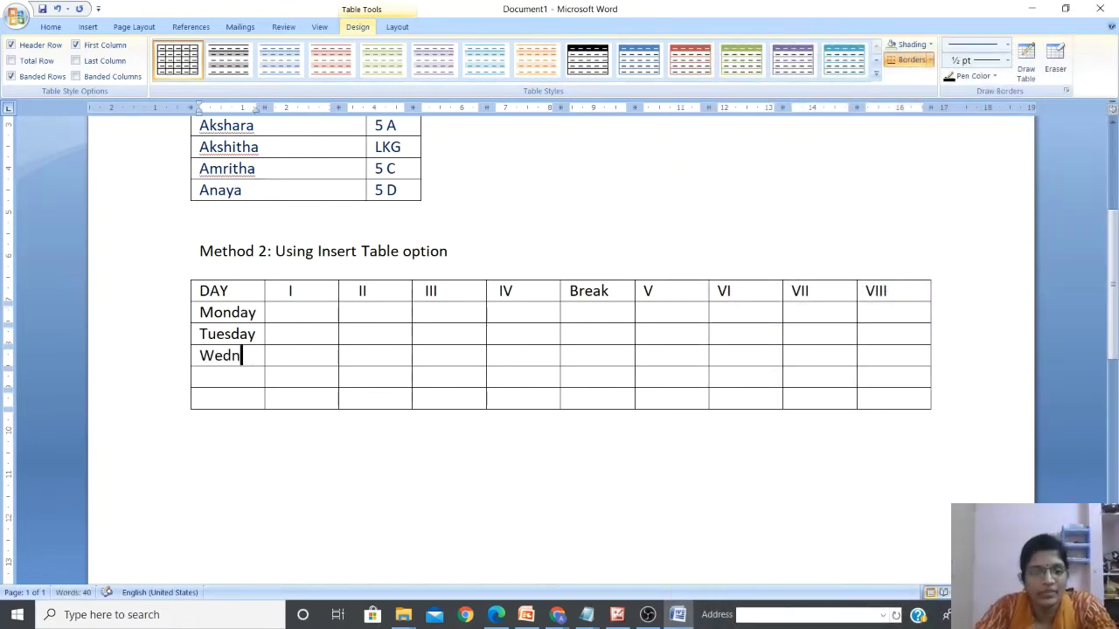
type("esdau")
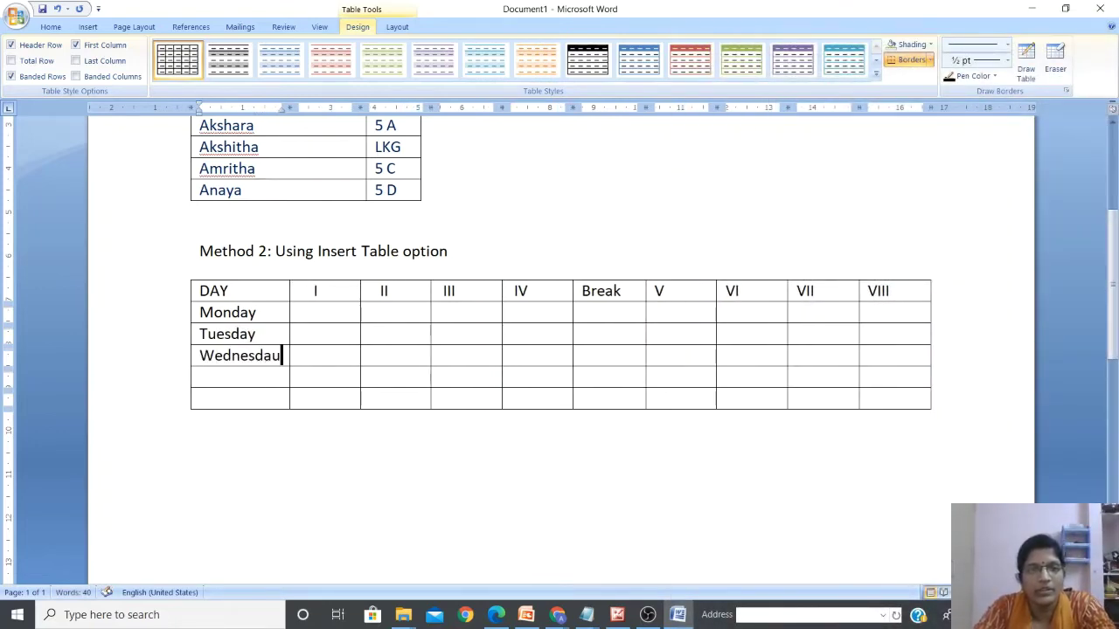
key("BackSpace")
type("y")
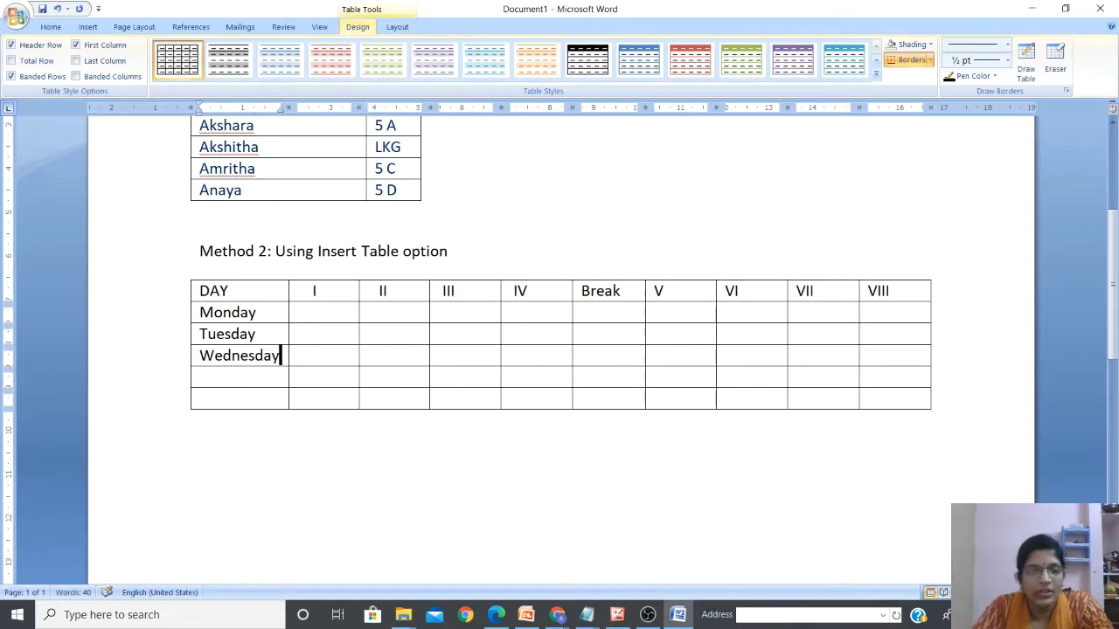
Step: Enter Thursday and Friday in the last two cells of the DAY column
key("Tab")
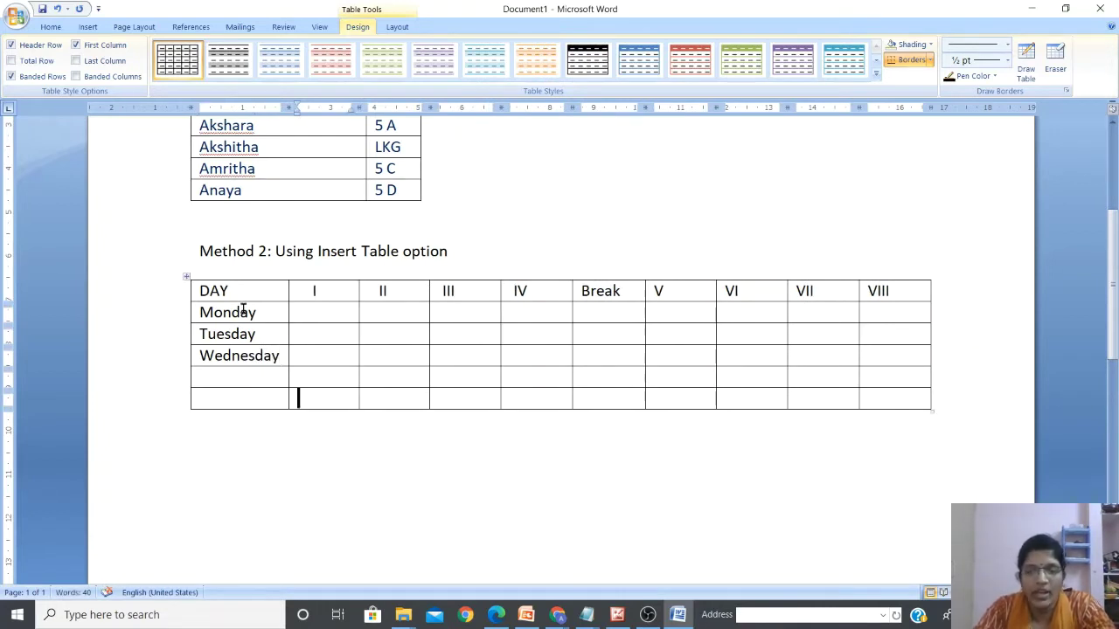
key("shift+Tab")
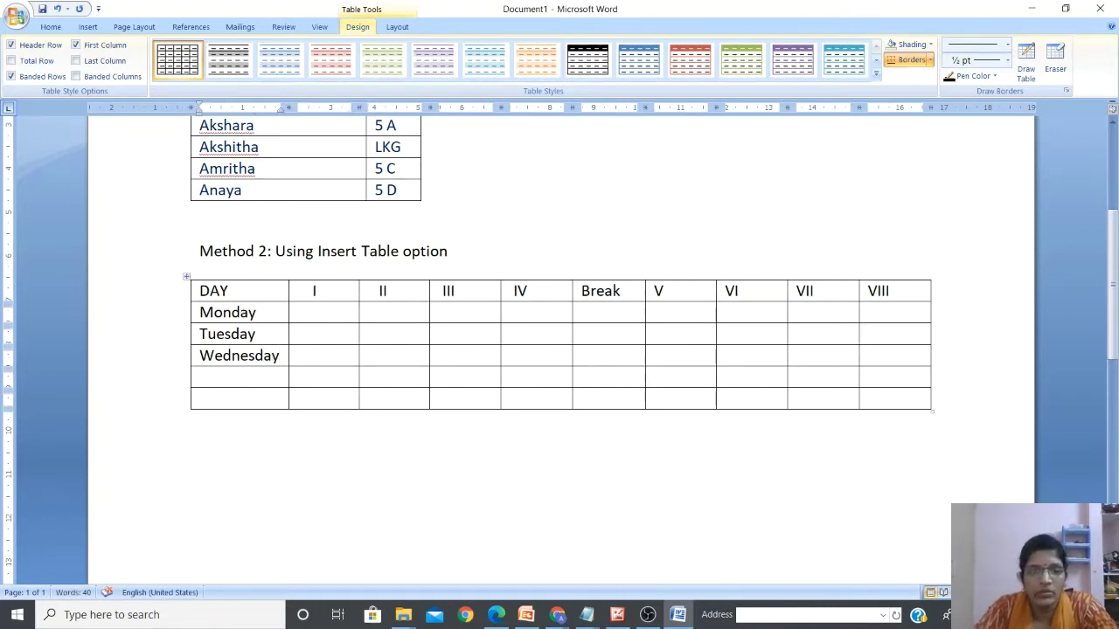
type("Yht")
key("BackSpace")
key("BackSpace")
key("BackSpace")
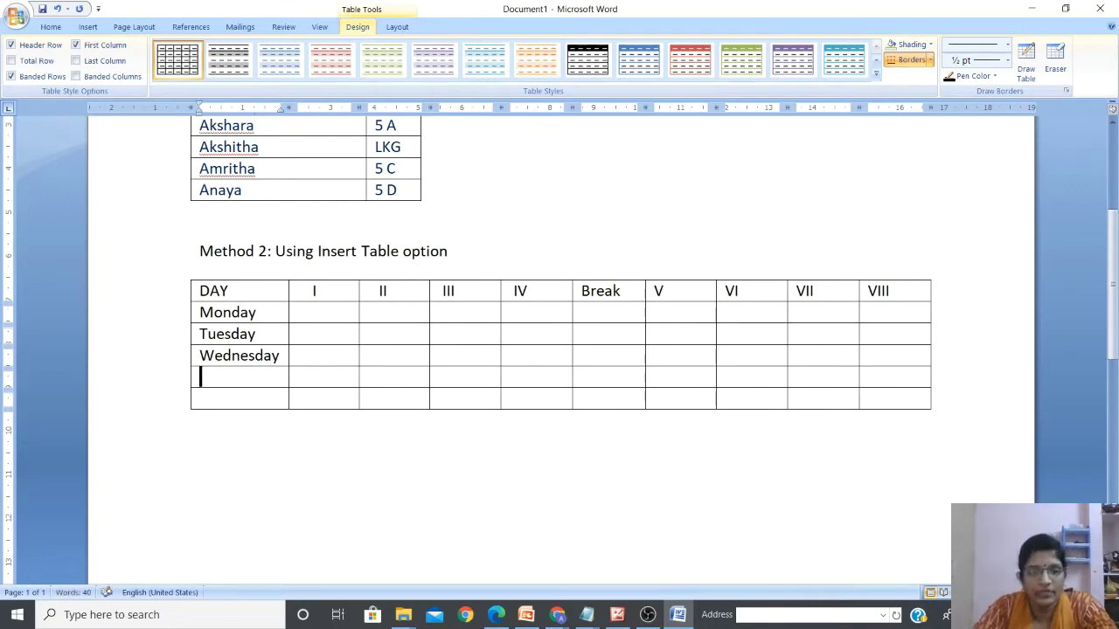
type("Thursday")
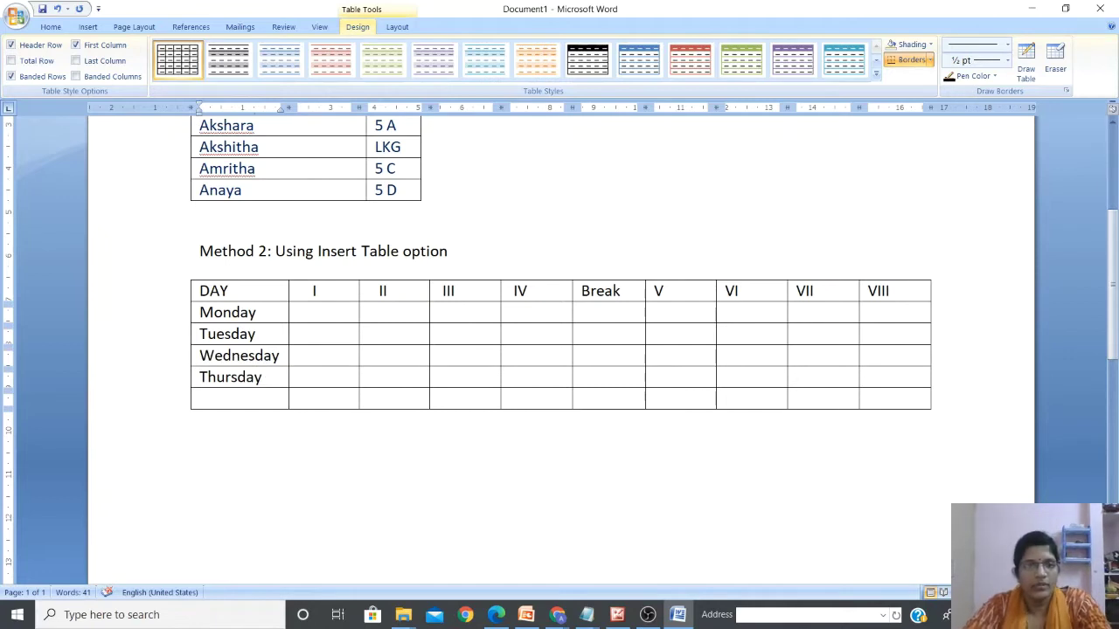
key("Down")
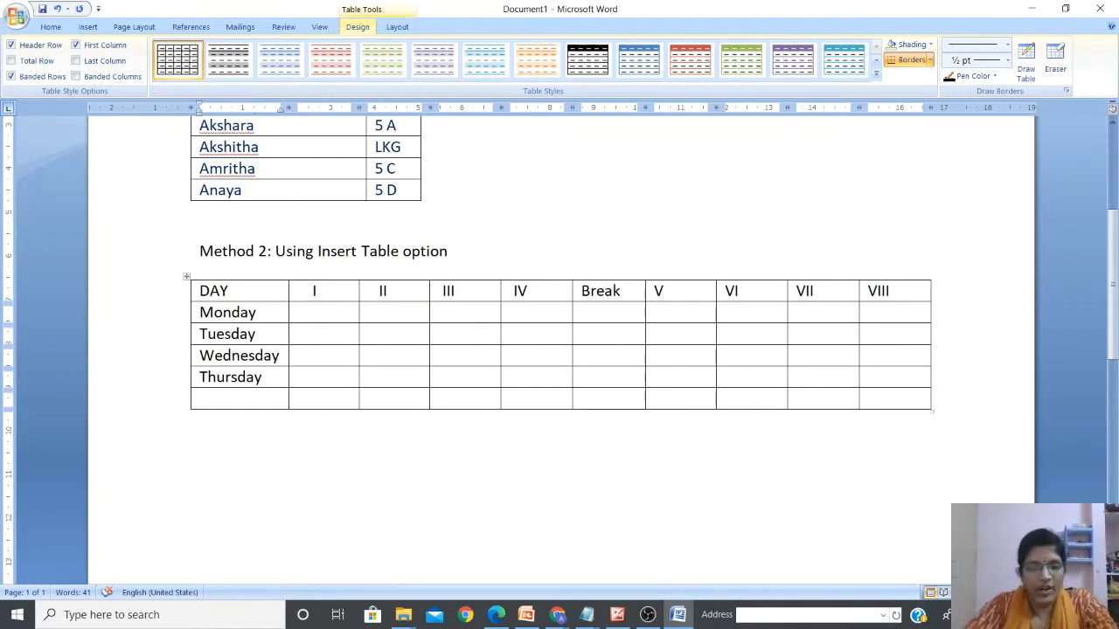
type("Frida")
type("y")
key("BackSpace")
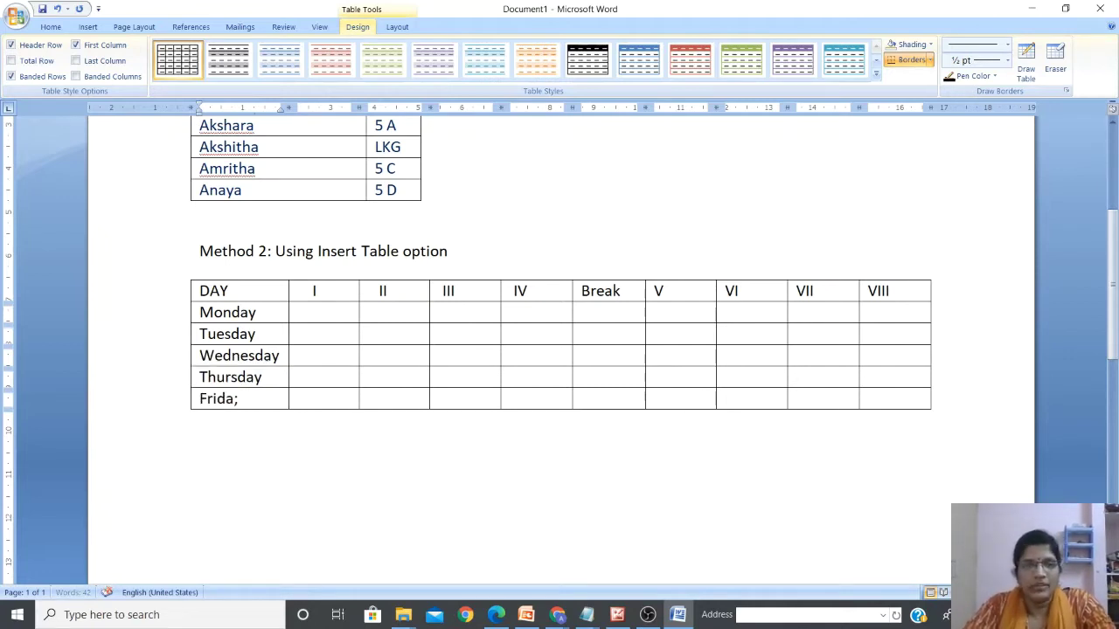
type("y")
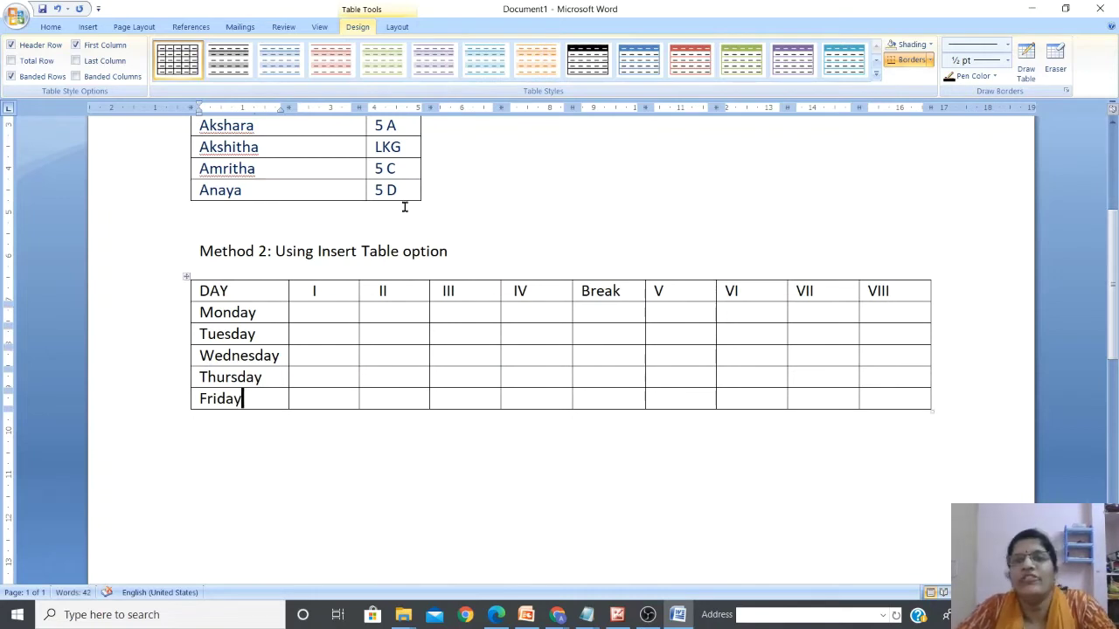
Step: Fill Monday's periods I to IV with Maths, Maths, Comp and Eng
left_click(333, 311)
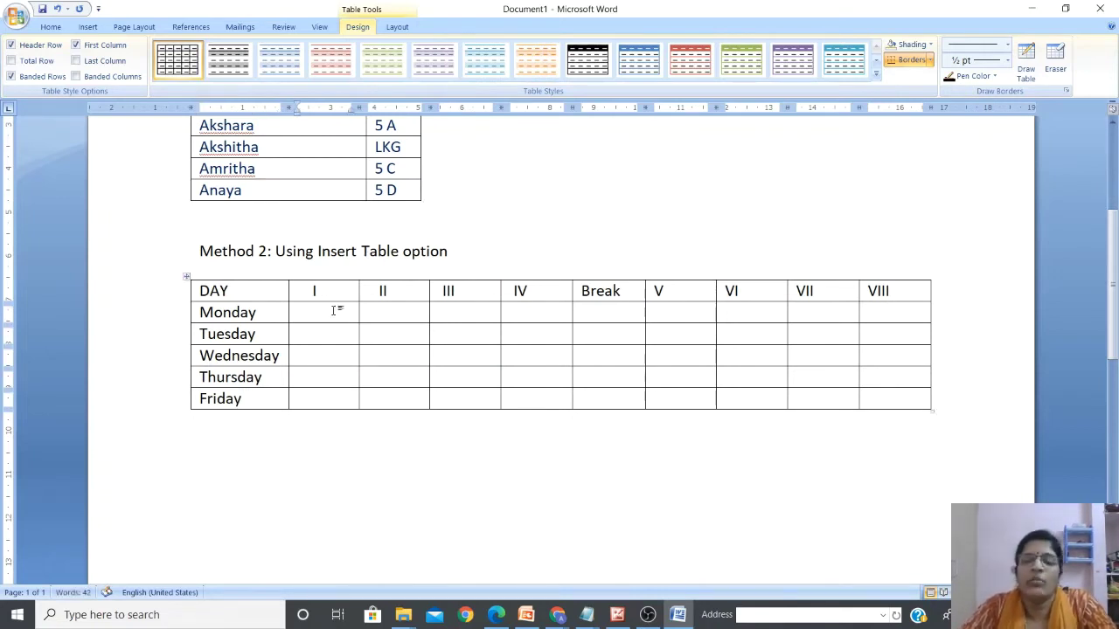
type("Mathas")
key("BackSpace")
key("BackSpace")
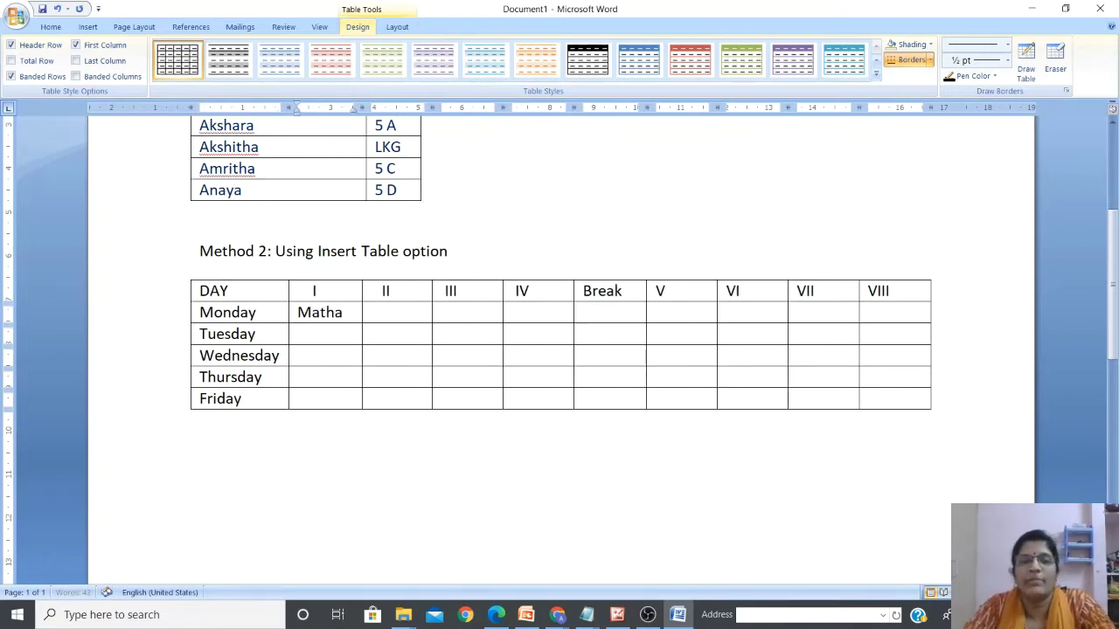
type("s")
key("Tab")
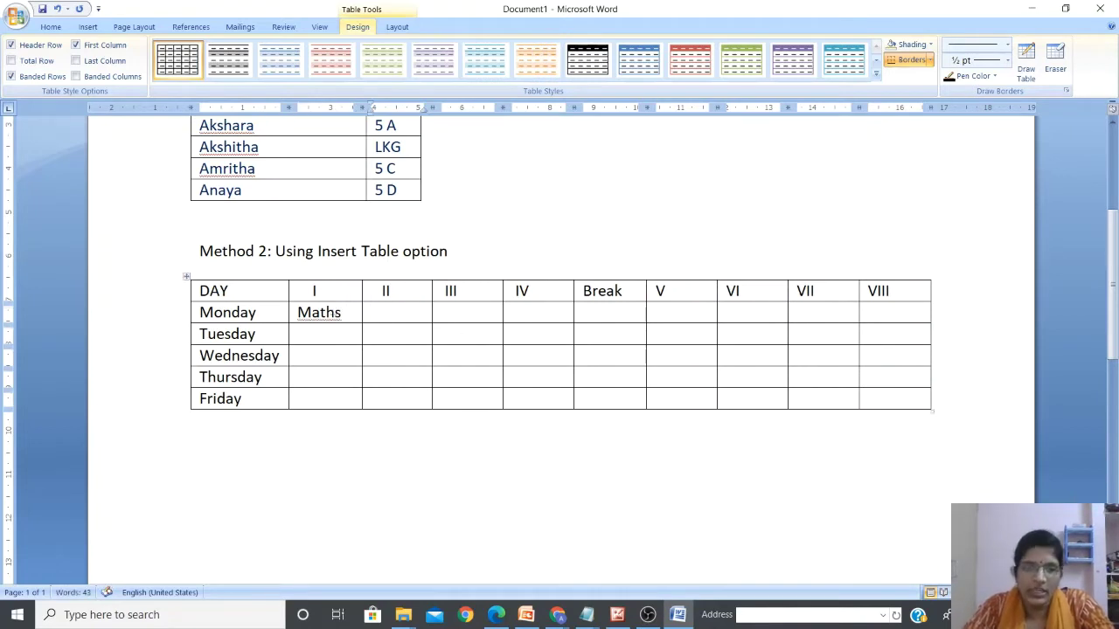
type("Maths")
key("Tab")
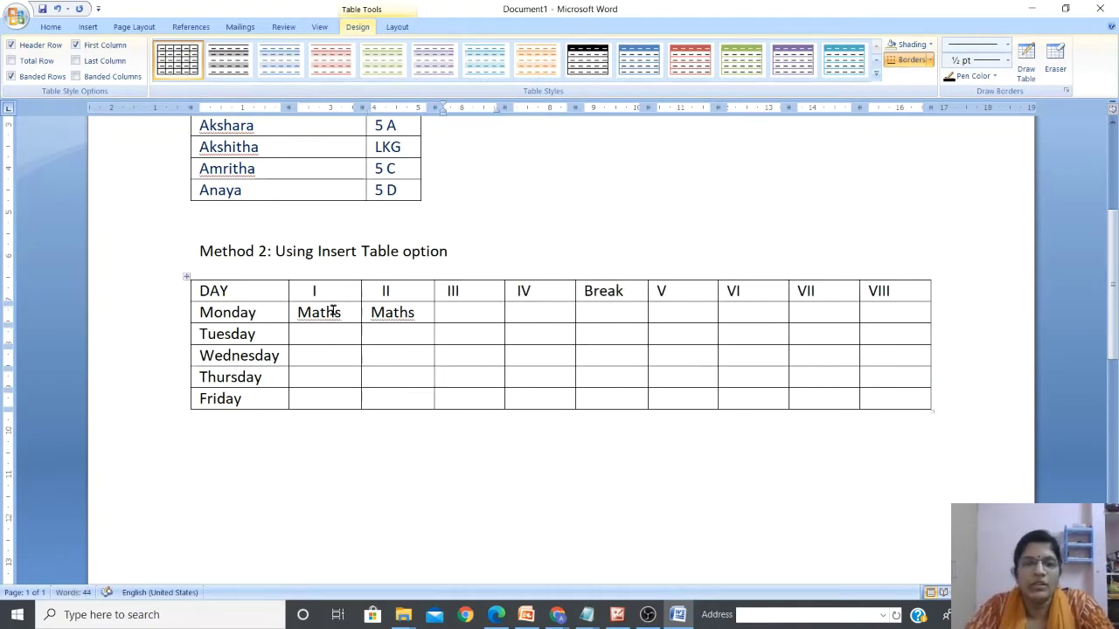
type("Comp")
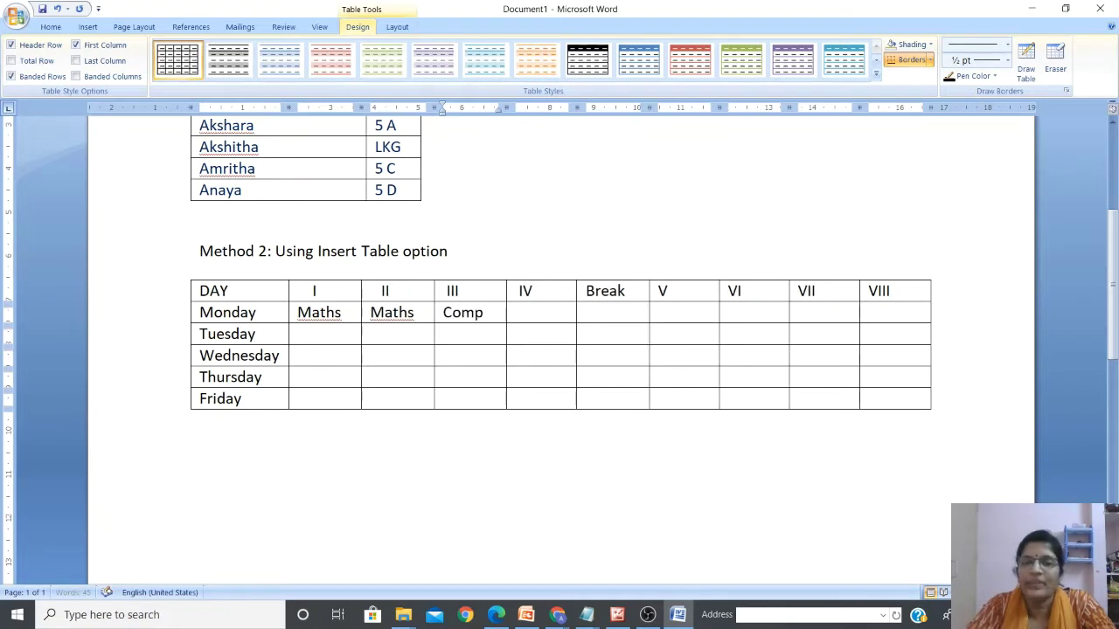
key("Tab")
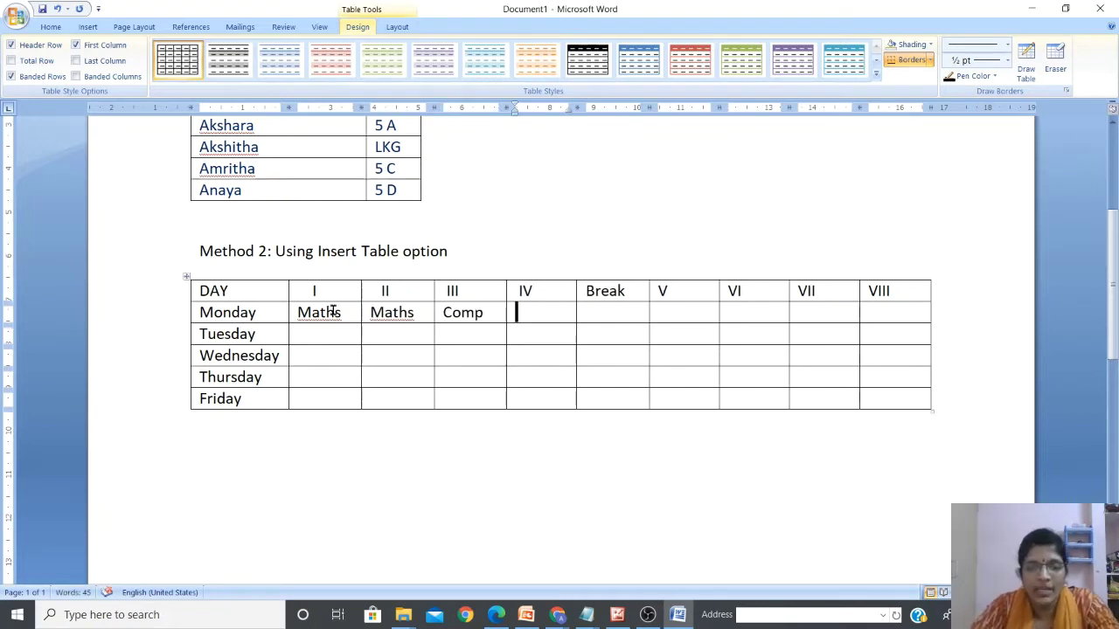
type("Eng")
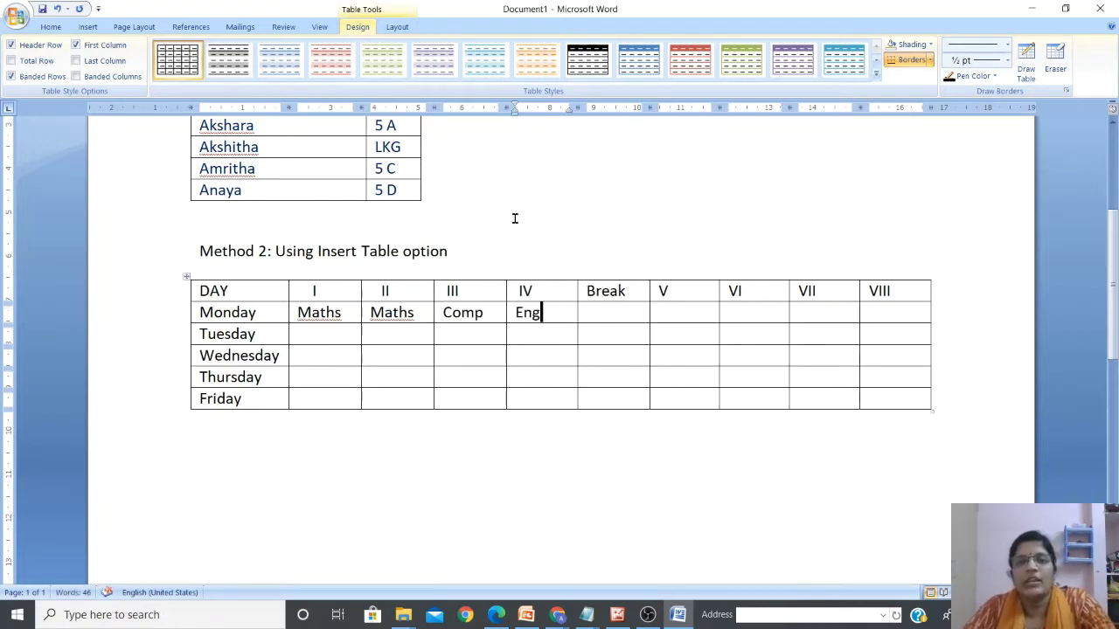
Step: Fill Monday's periods V to VIII with GS, Mal, Hin and PT, leaving the Break cell empty
left_click(681, 308)
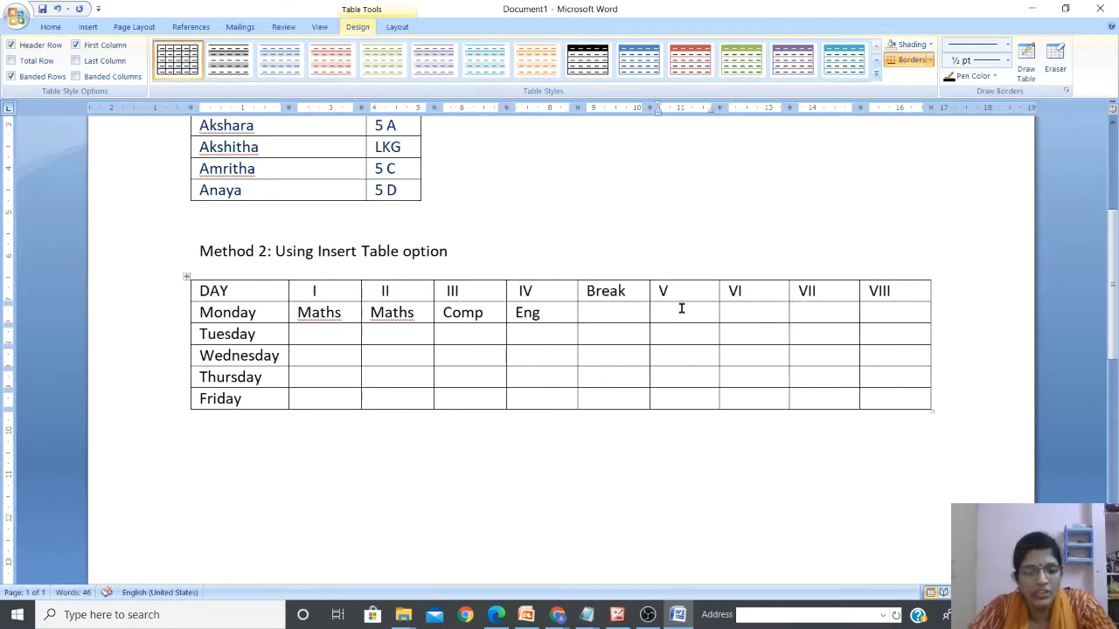
type("GS")
key("Tab")
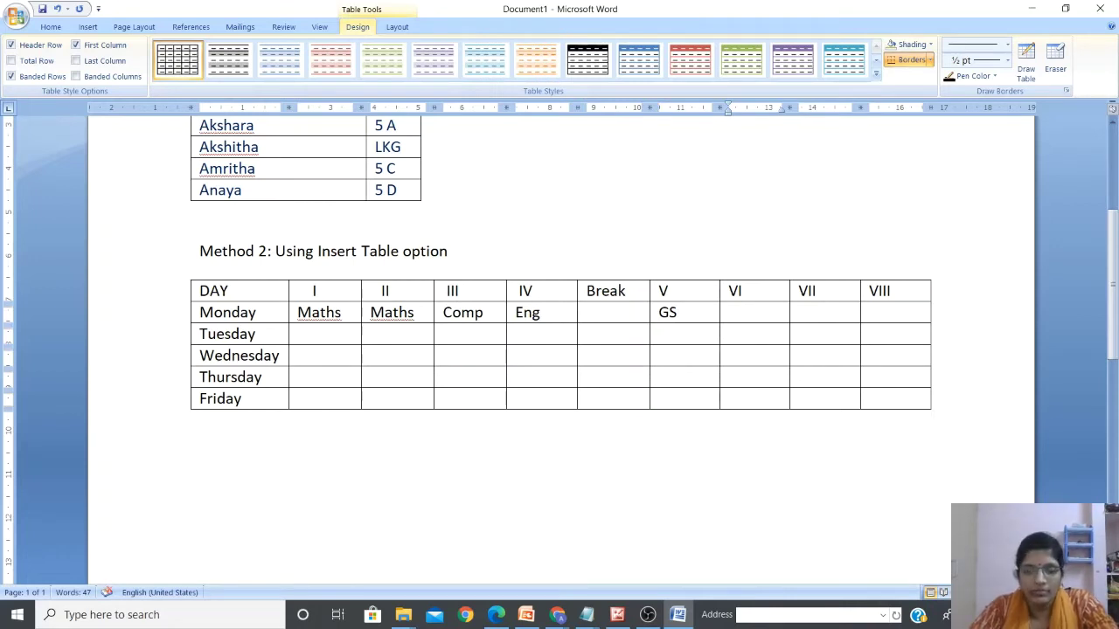
type("Mal")
key("Tab")
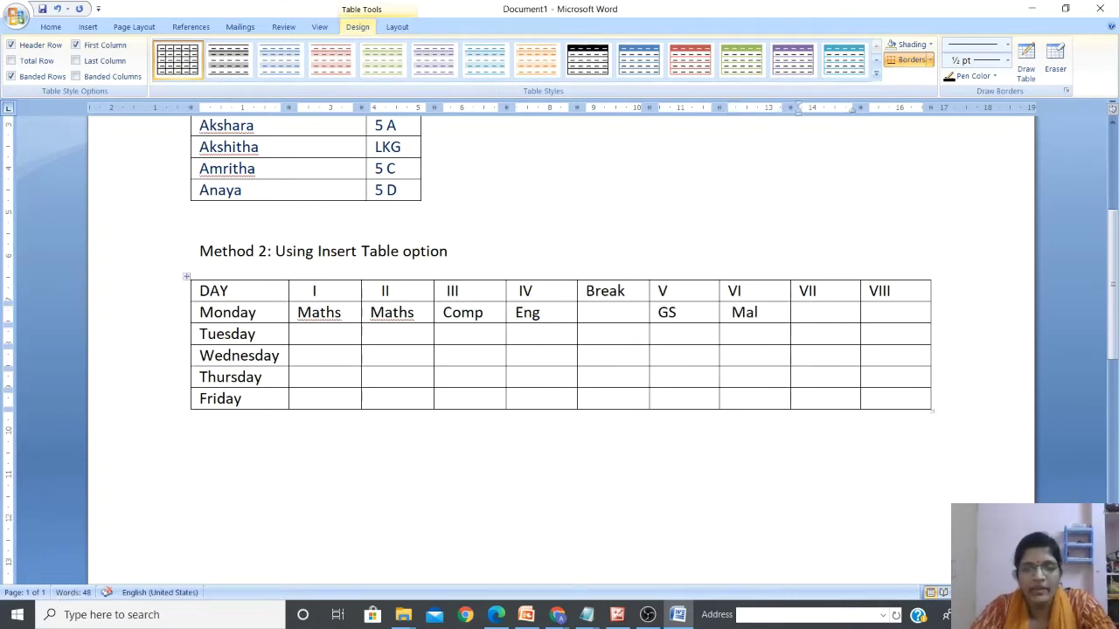
type("Hin")
key("Tab")
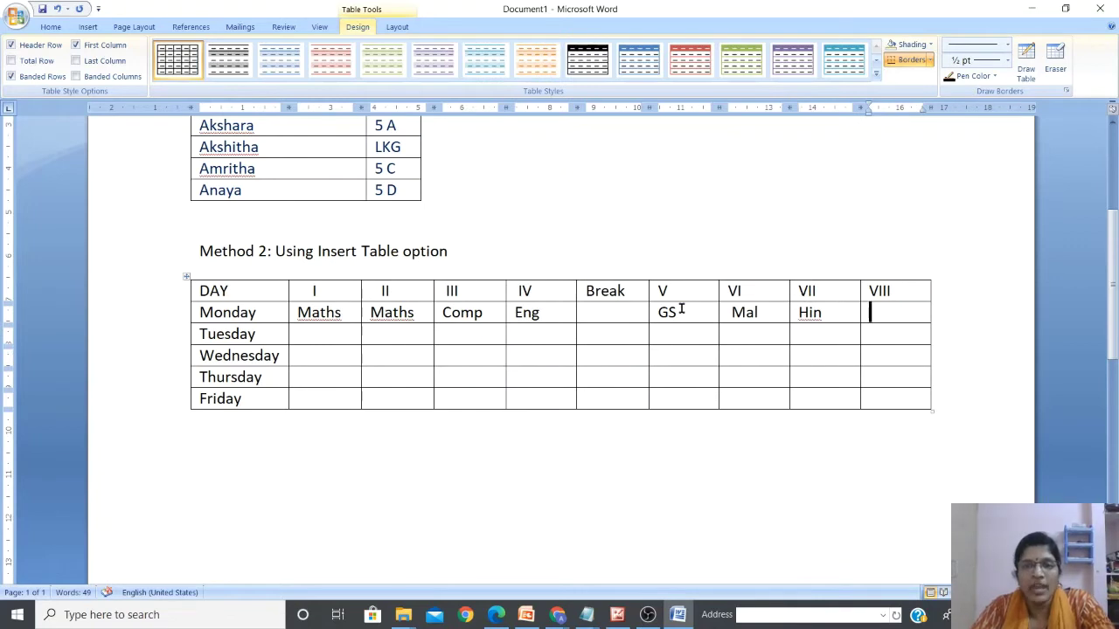
type("PT")
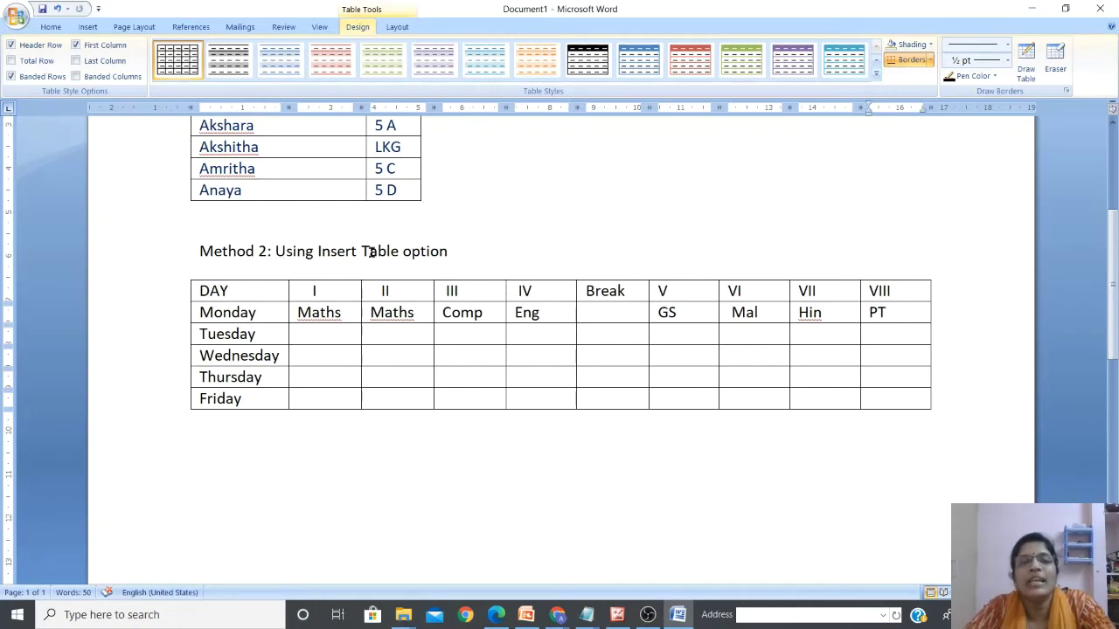
Step: Review the column, row and AutoFit settings of the Insert Table dialog, and close it without inserting a table
left_click(86, 28)
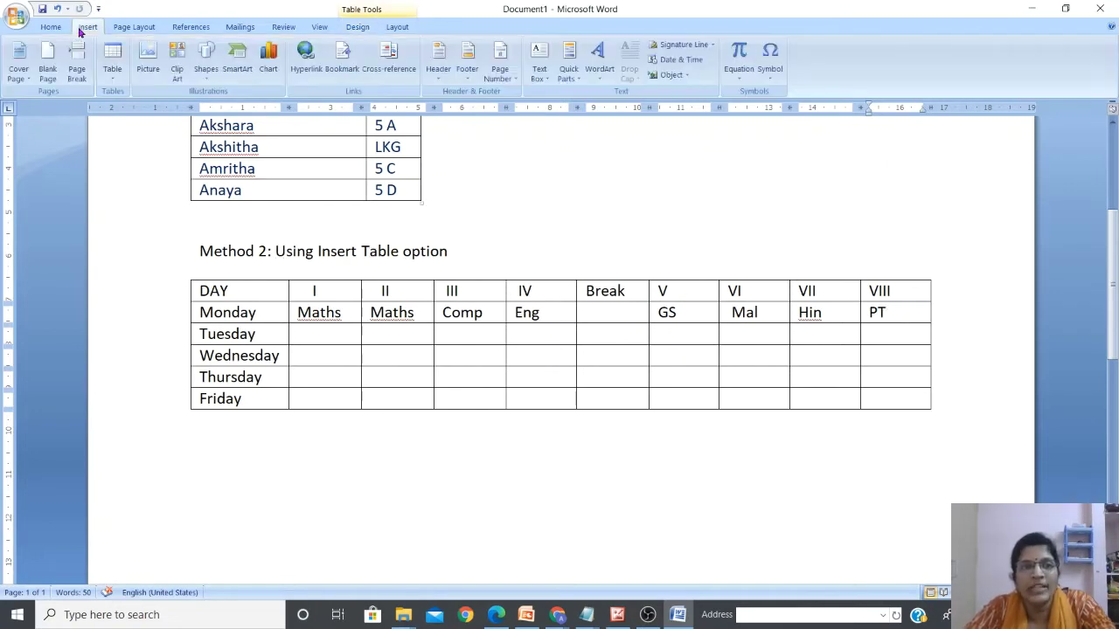
left_click(112, 77)
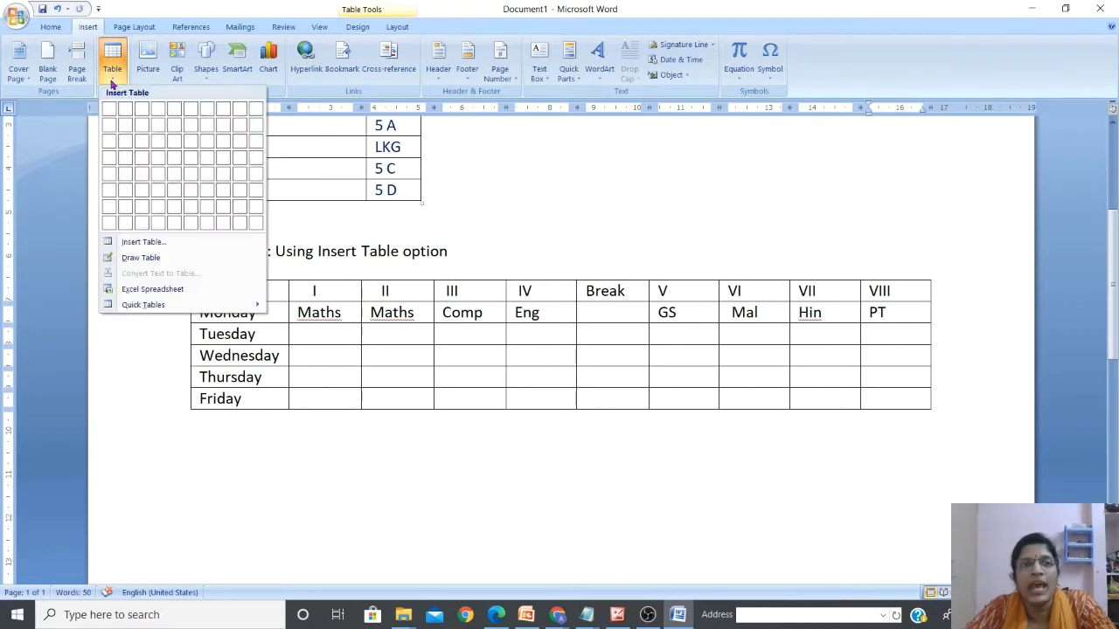
left_click(154, 251)
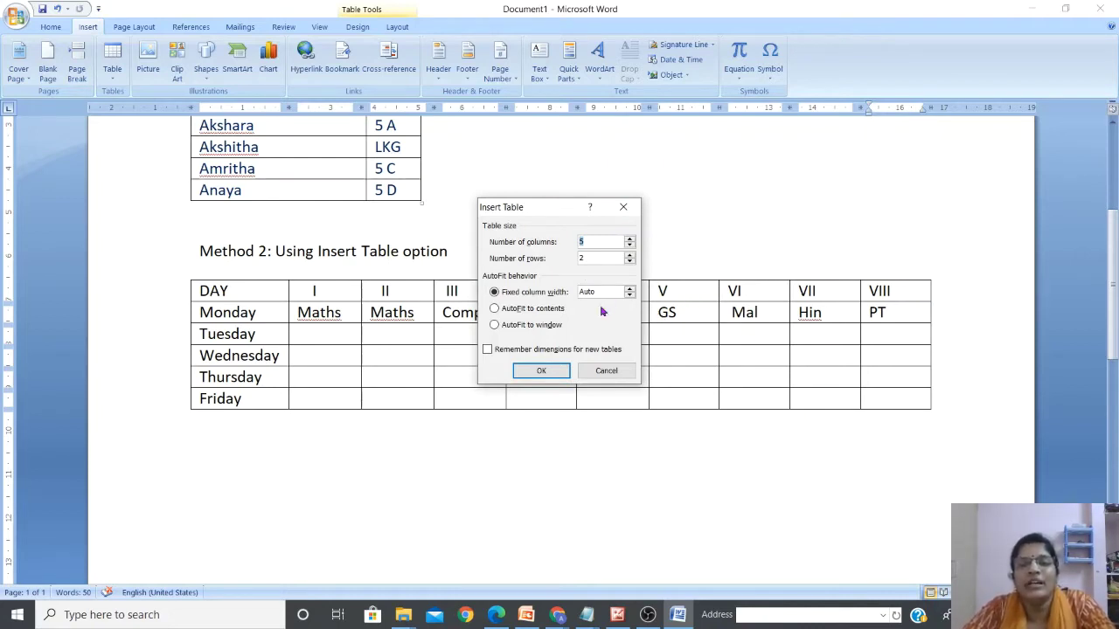
left_click(623, 207)
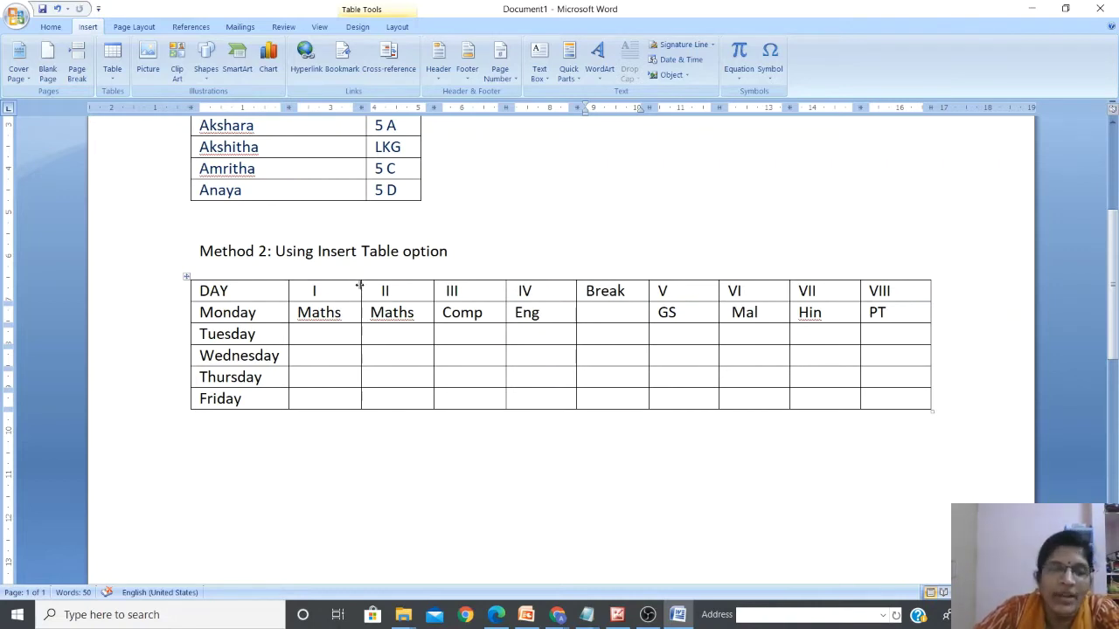
Step: Narrow the timetable's I, II, III, IV and Break columns to fit their contents closely
left_click_drag(360, 286, 337, 290)
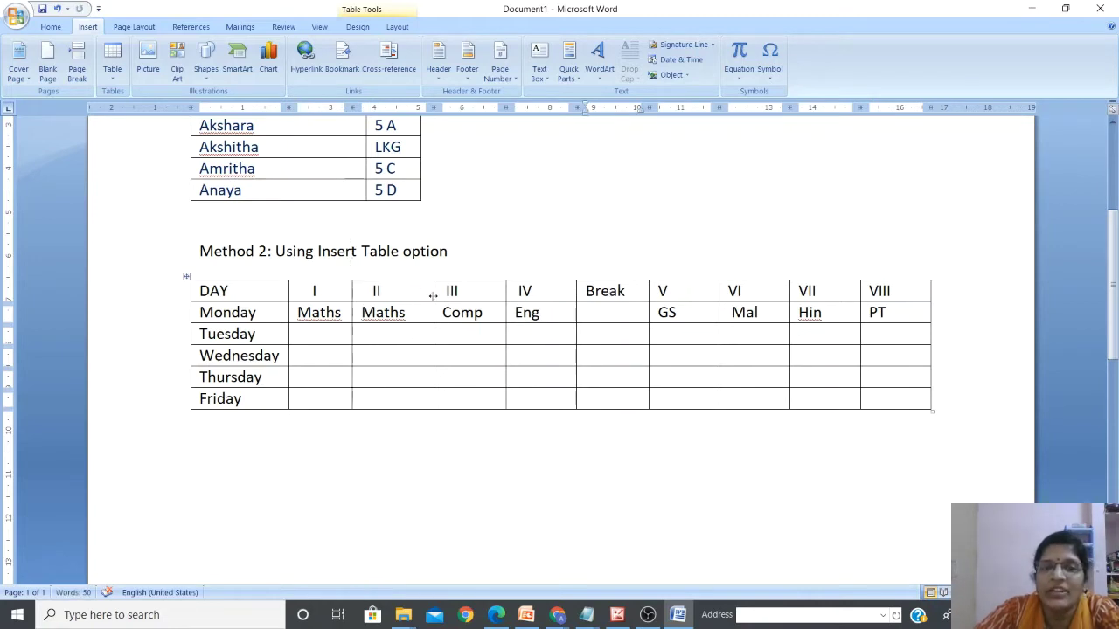
left_click_drag(431, 297, 408, 303)
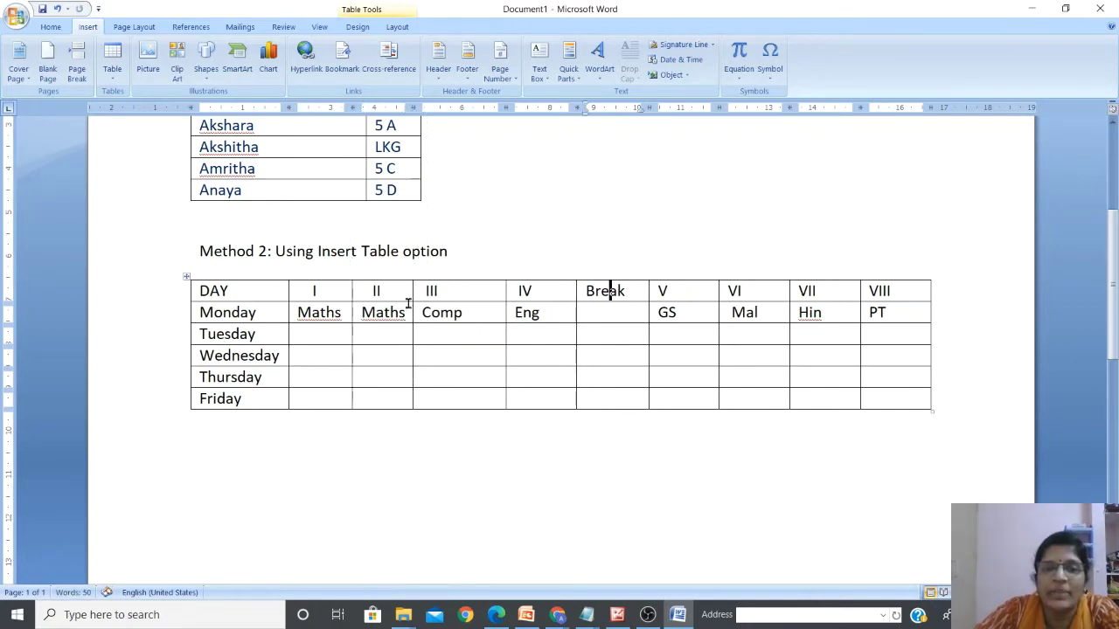
left_click_drag(504, 310, 470, 307)
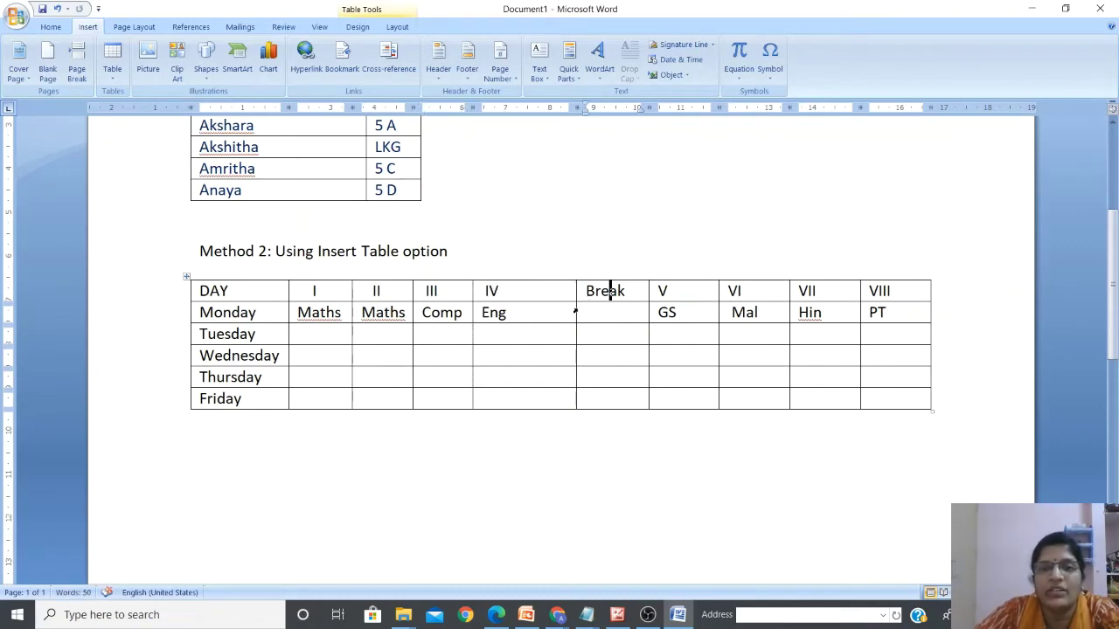
left_click_drag(576, 307, 517, 300)
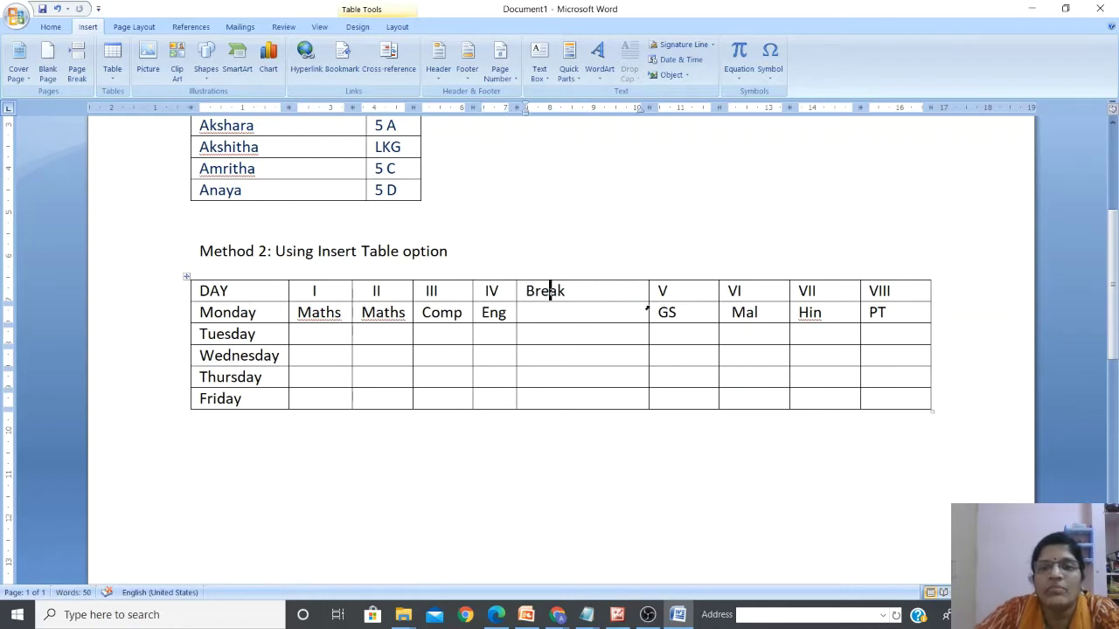
left_click_drag(649, 300, 568, 309)
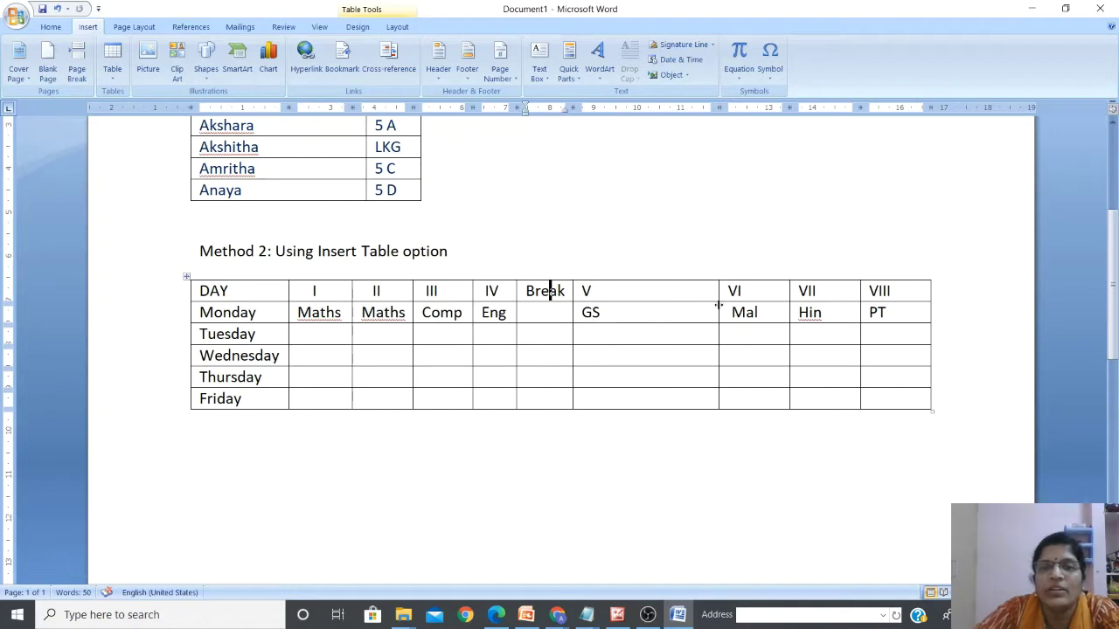
Step: Narrow the V and VI columns and remove the leading space before Mal in Monday's row
left_click_drag(718, 305, 615, 330)
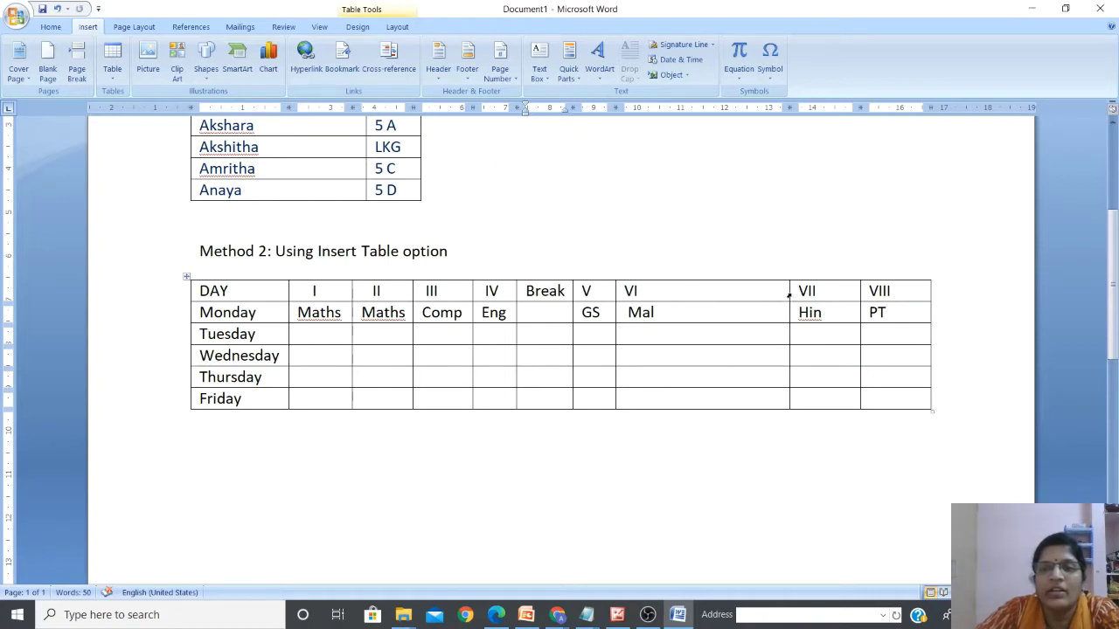
left_click_drag(790, 296, 652, 248)
scroll(737, 265, "up", 1)
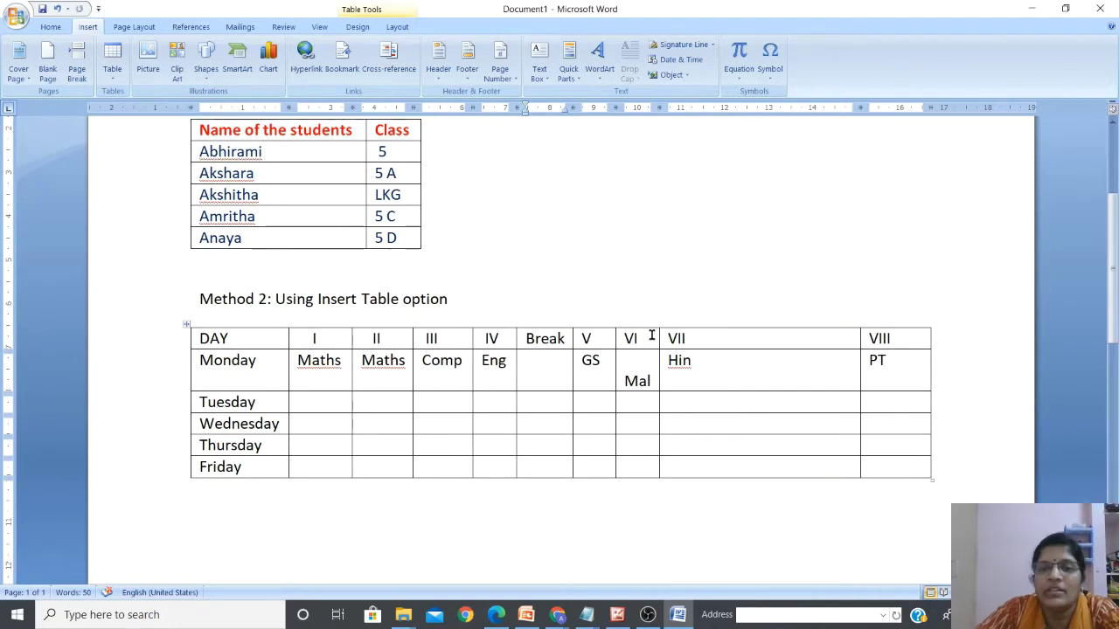
left_click(621, 382)
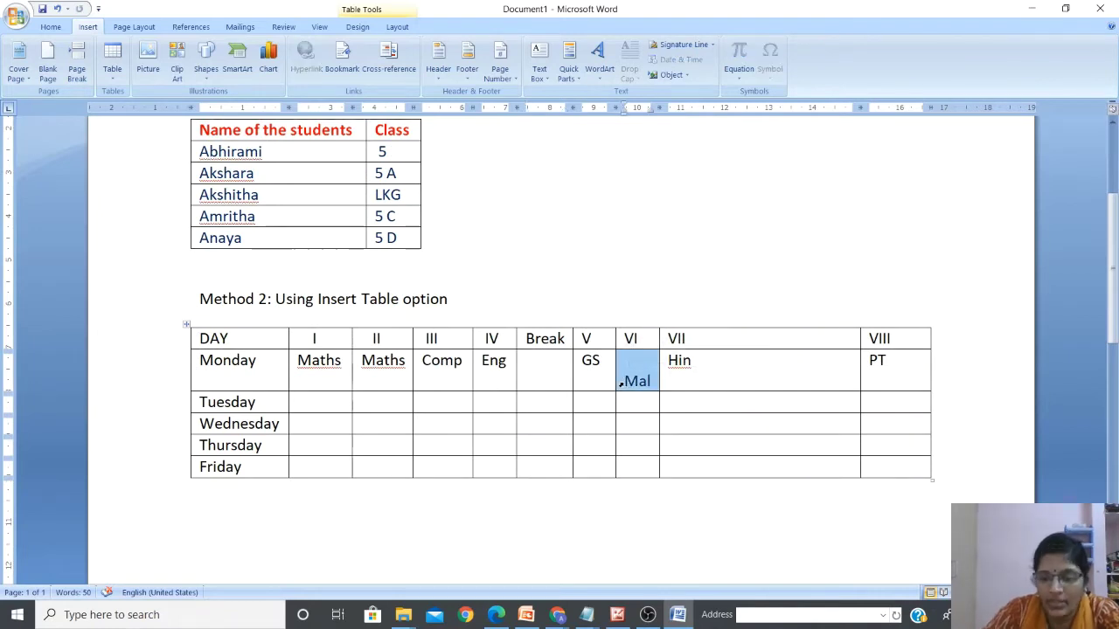
key("Down")
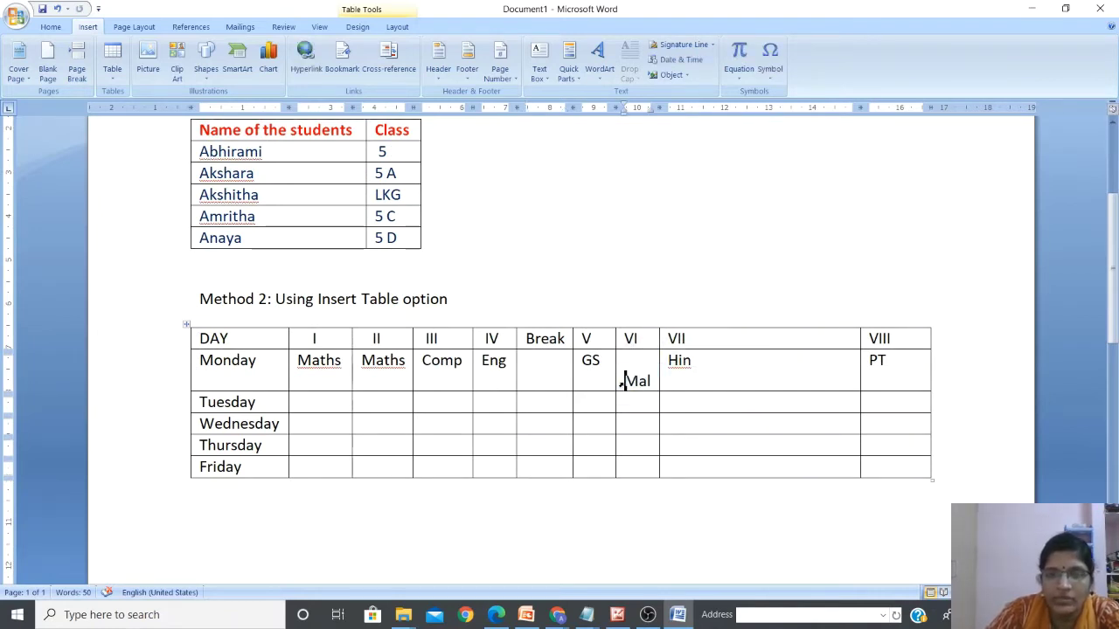
key("BackSpace")
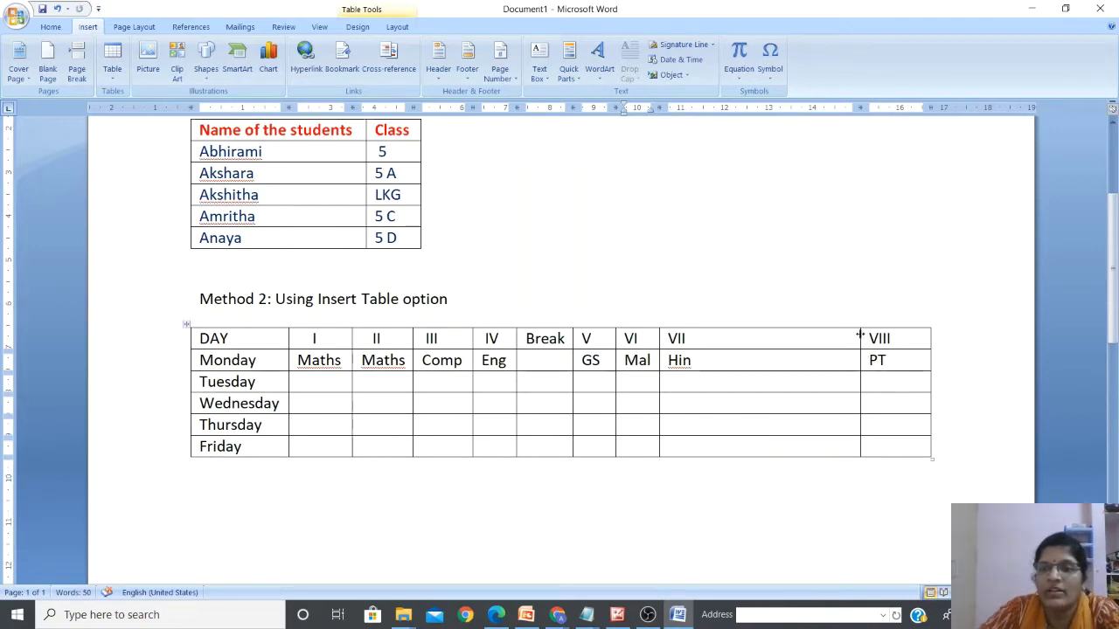
Step: Narrow the VII and VIII columns of the timetable to fit their contents closely
mouse_move(859, 337)
left_mouse_down()
mouse_move(827, 314)
mouse_move(675, 294)
left_mouse_up()
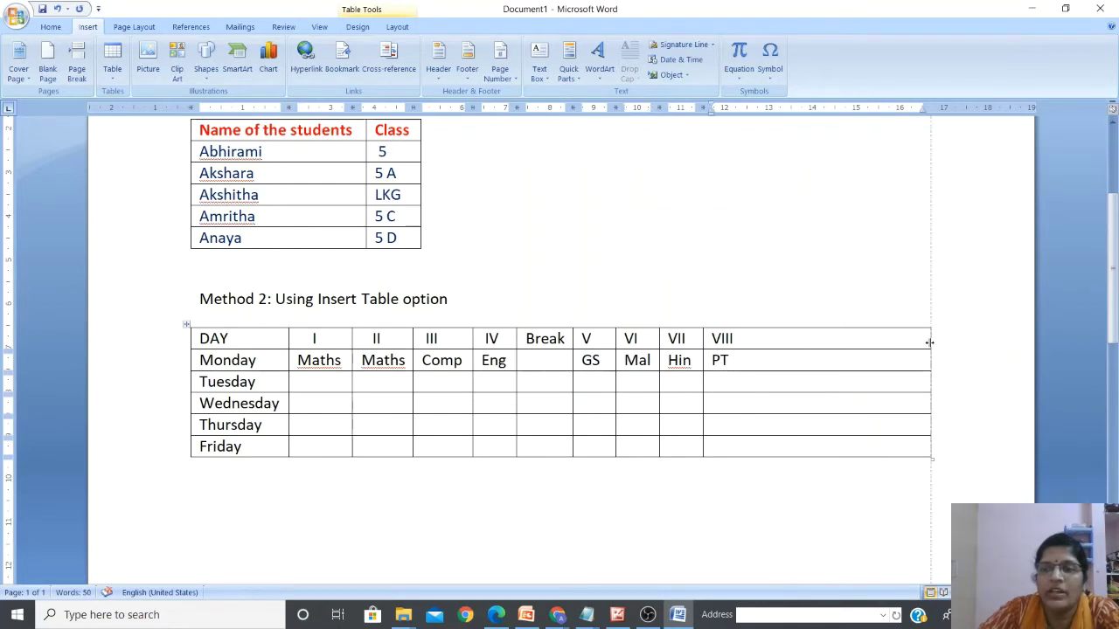
left_click_drag(929, 341, 749, 355)
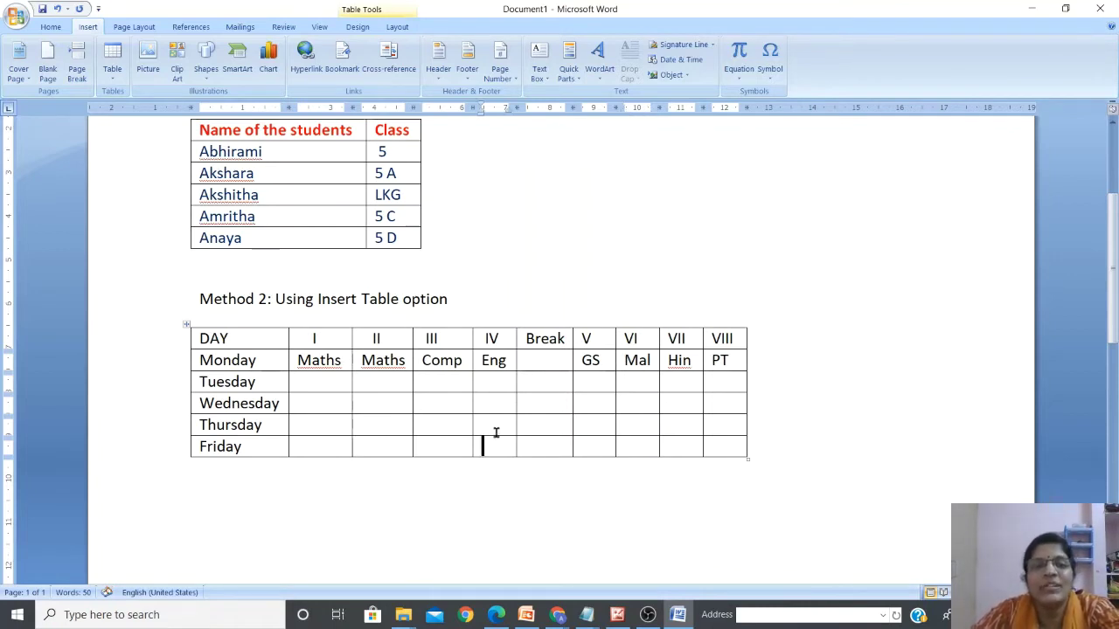
left_click(333, 382)
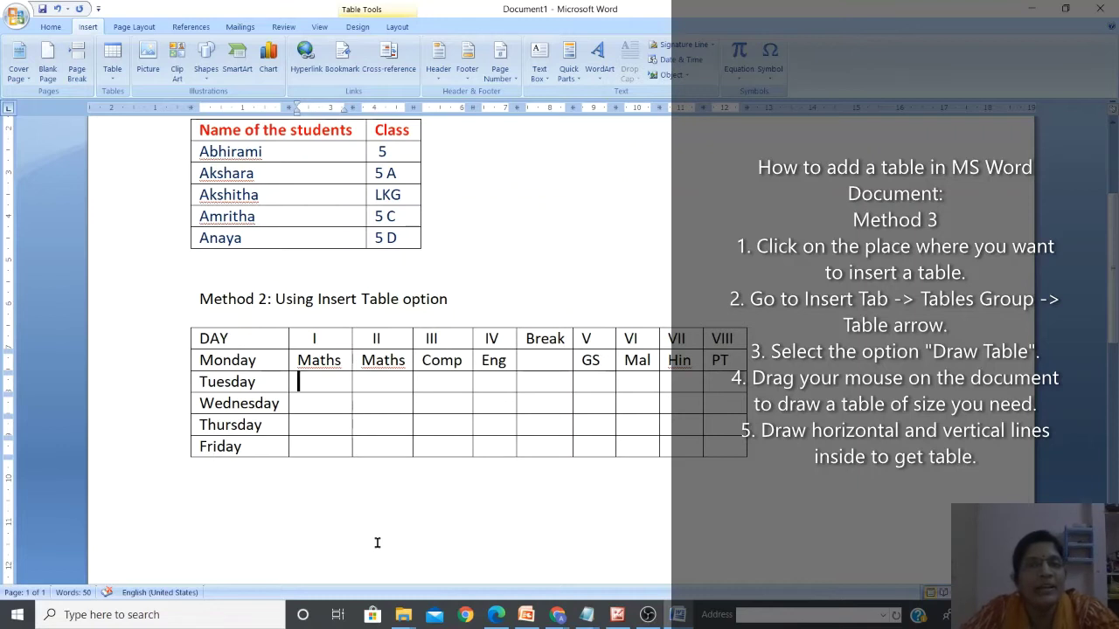
Step: Start a new heading with "Method 3:" below the timetable, leaving an empty line between them
left_click(219, 524)
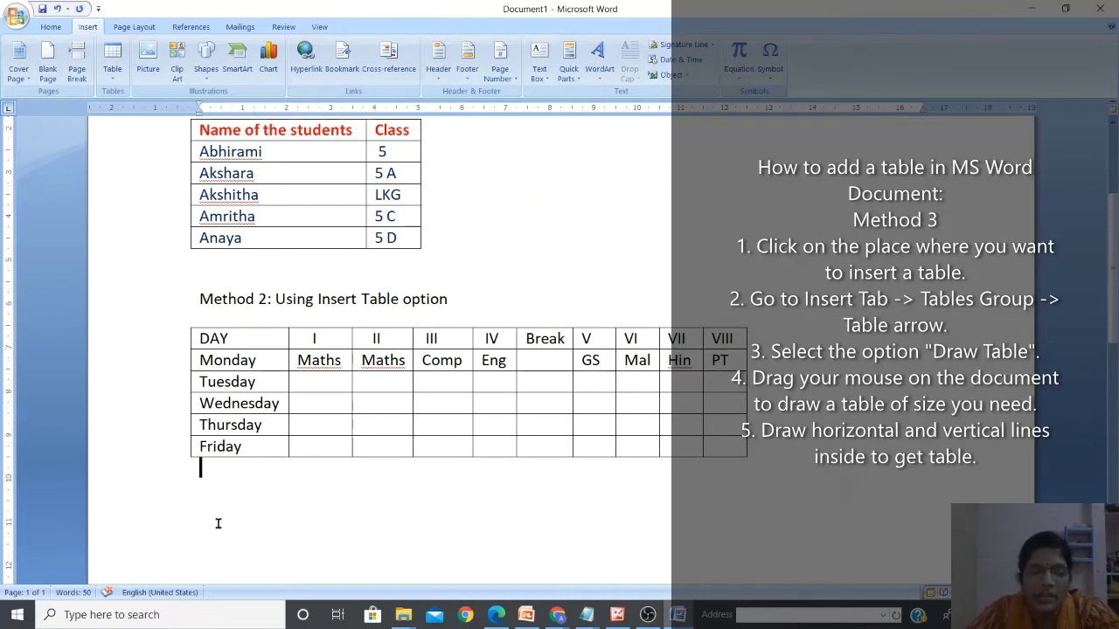
key("Return")
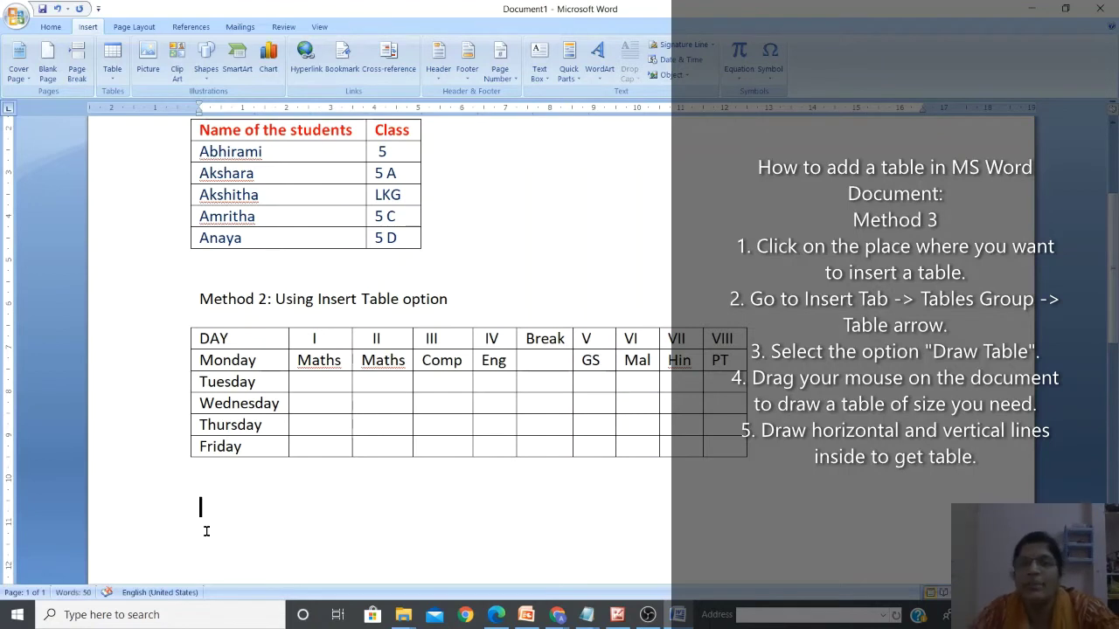
type("Meth")
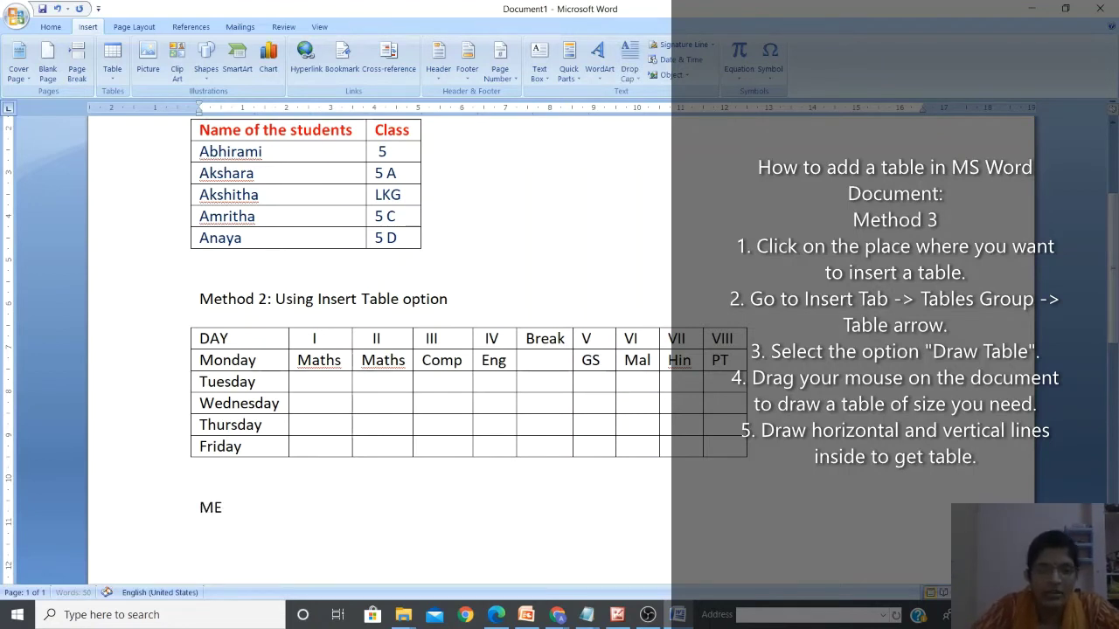
type("od 3: ")
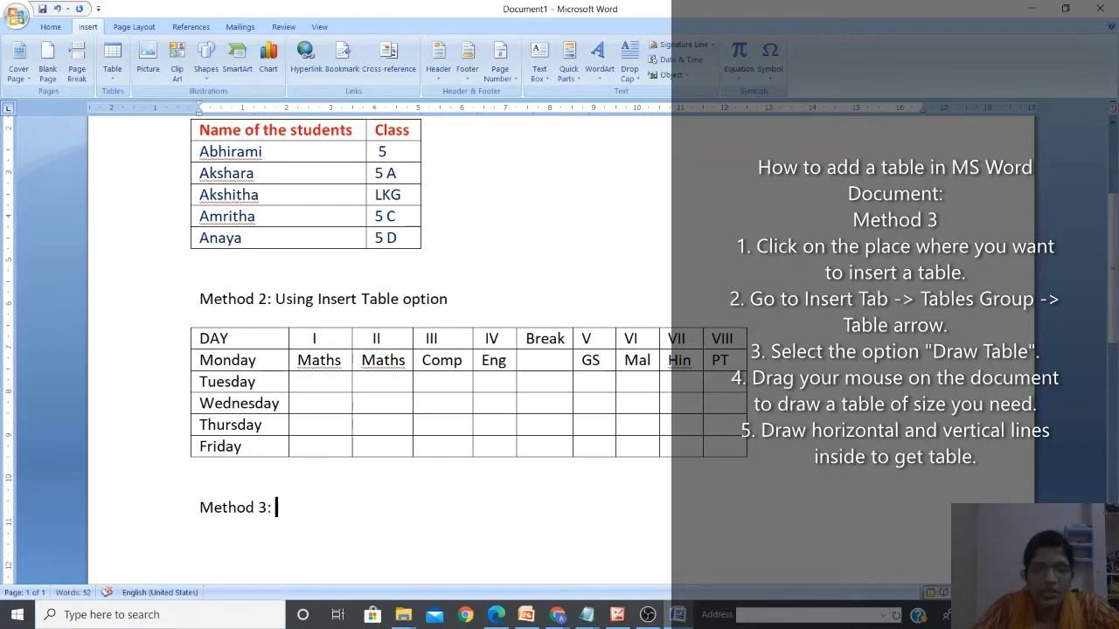
type("Usinfg")
key("BackSpace")
key("BackSpace")
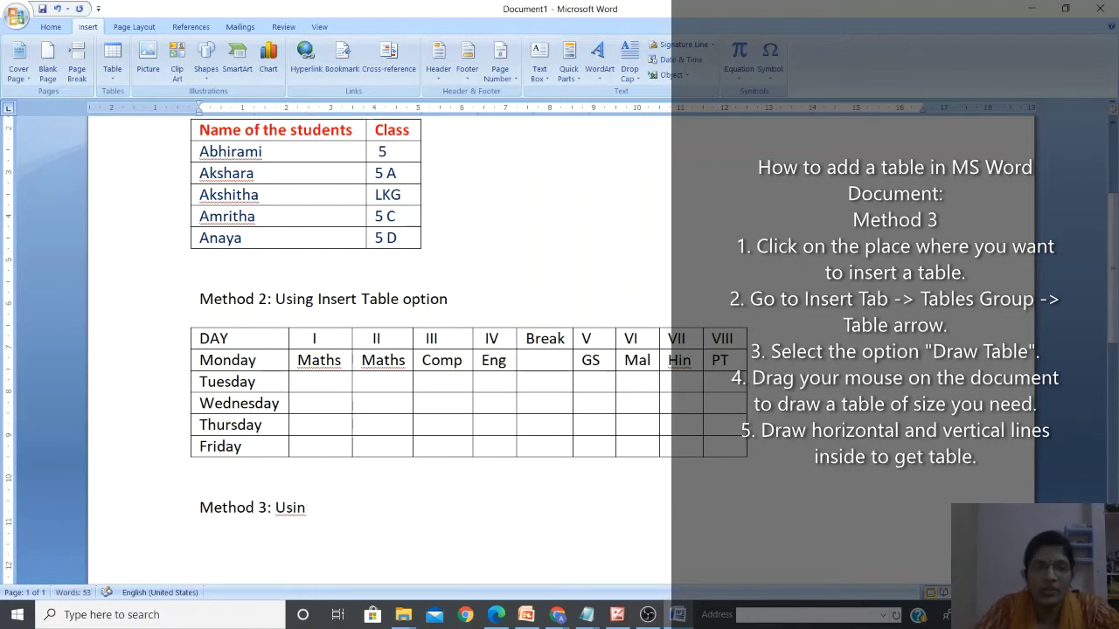
type("g")
key("BackSpace")
key("BackSpace")
key("BackSpace")
key("BackSpace")
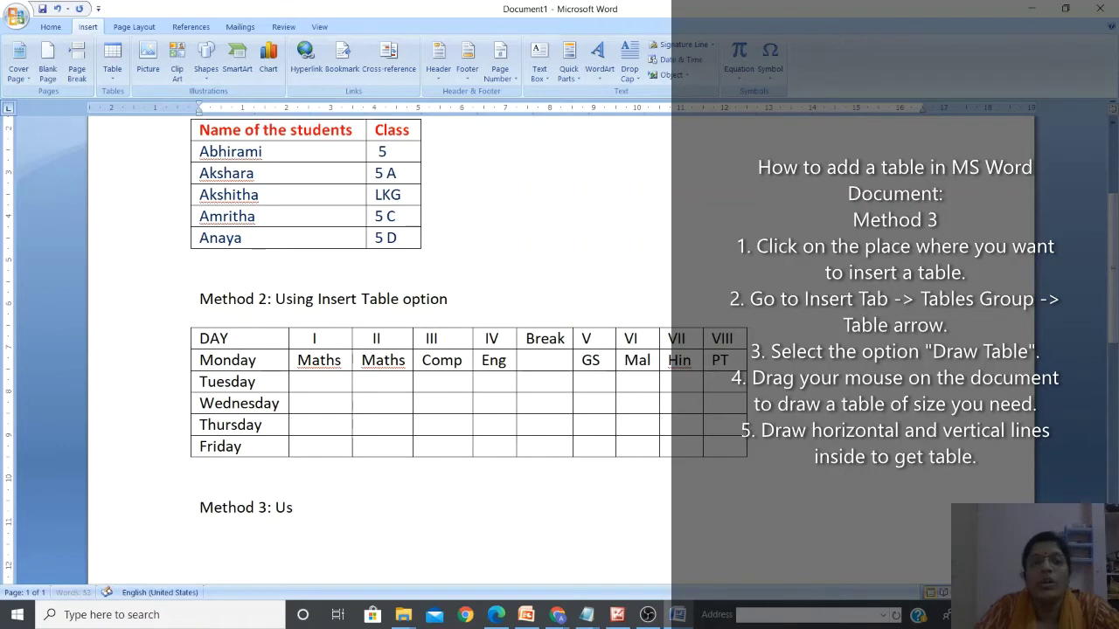
Step: Complete the Method 3 heading with "Drawing table as we like" and place the insertion point on the line below it
type("Draw")
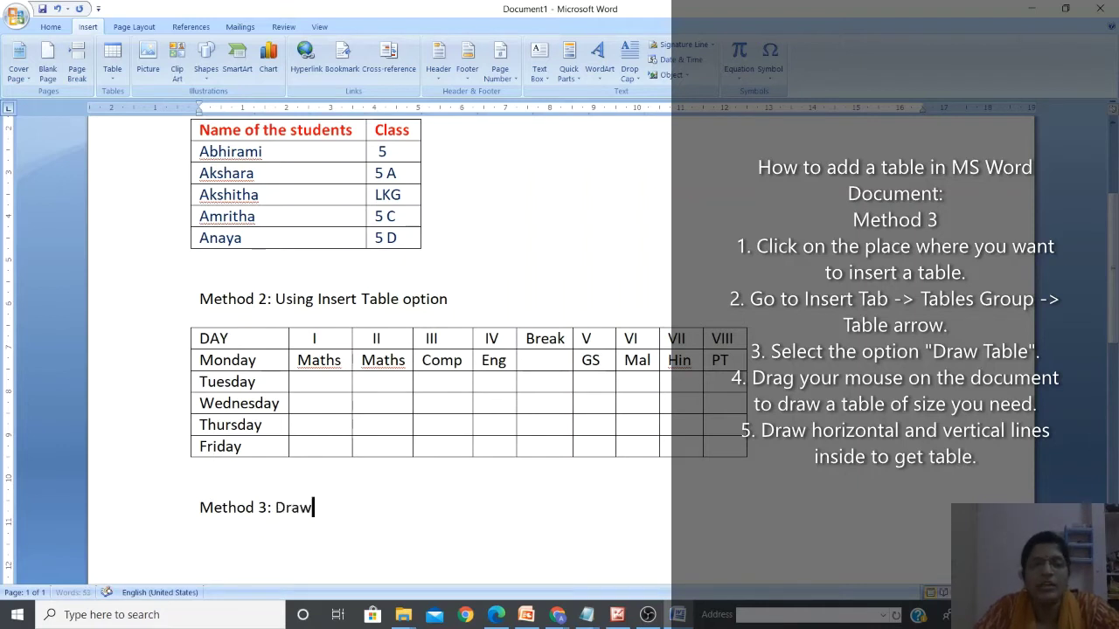
type("ing table")
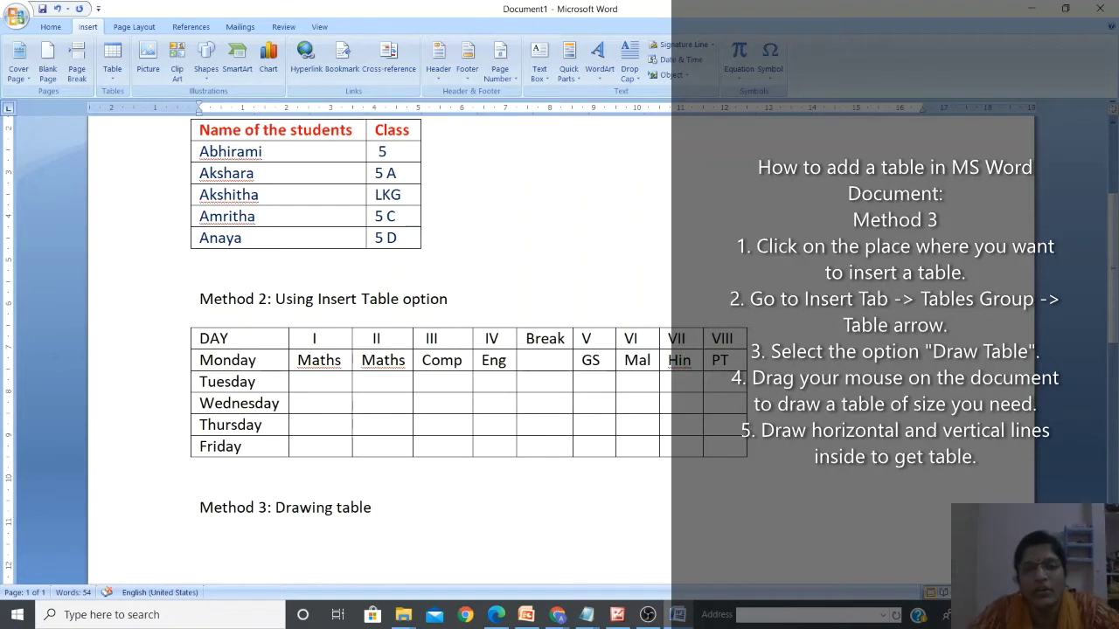
type(" as we li")
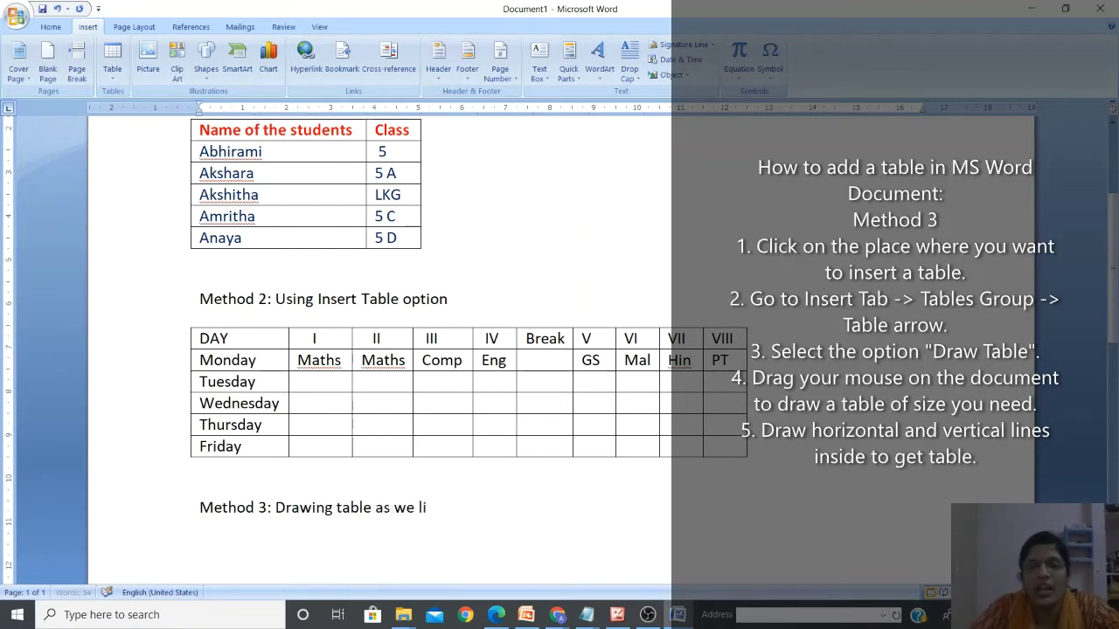
type("ke")
key("Return")
key("Return")
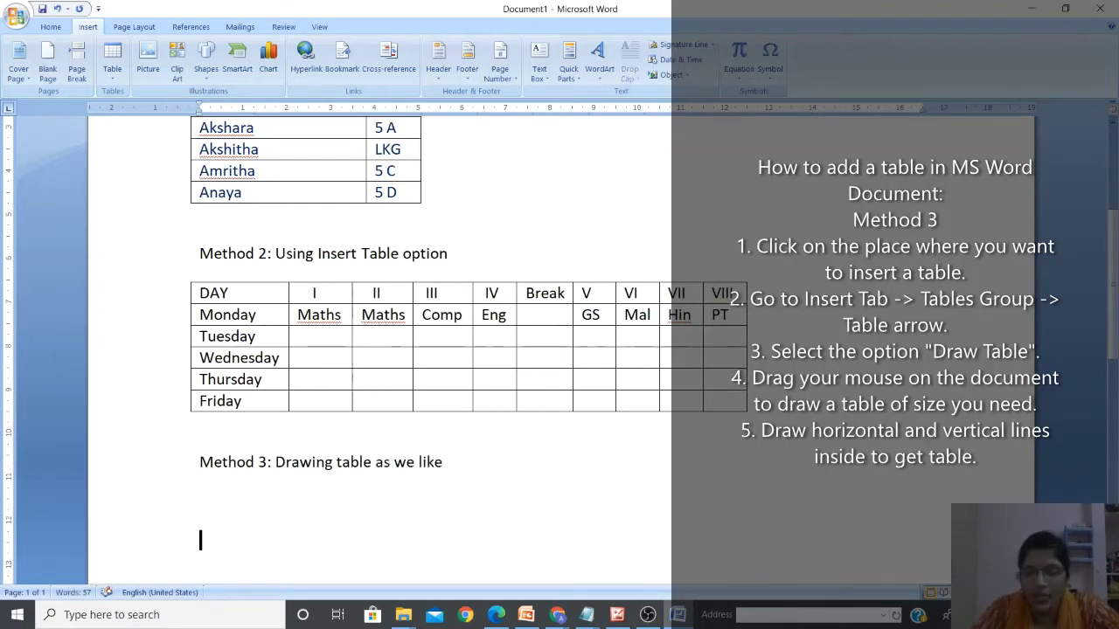
key("BackSpace")
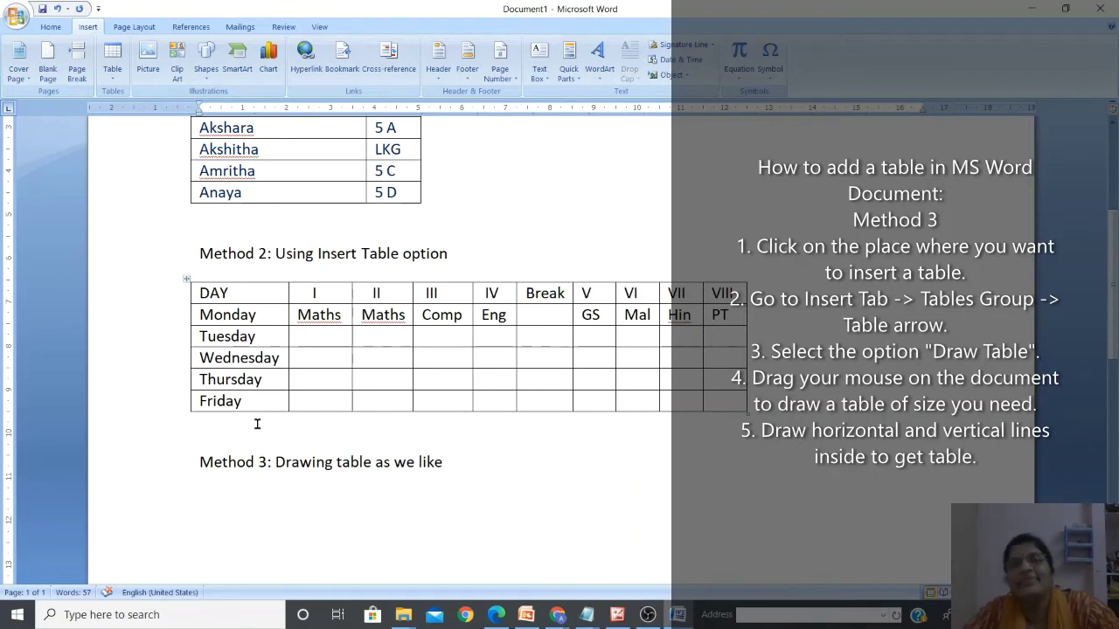
Step: Use Draw Table to draw a table outline about 9 cm wide and 4 cm tall below the Method 3 heading
double_click(88, 27)
left_click(84, 30)
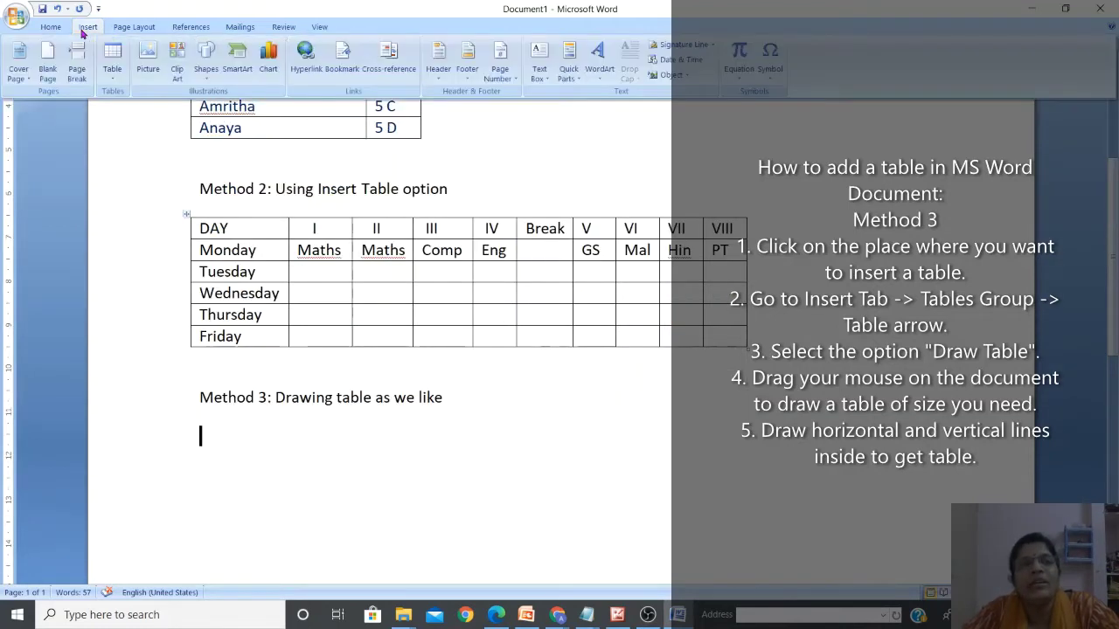
left_click(112, 81)
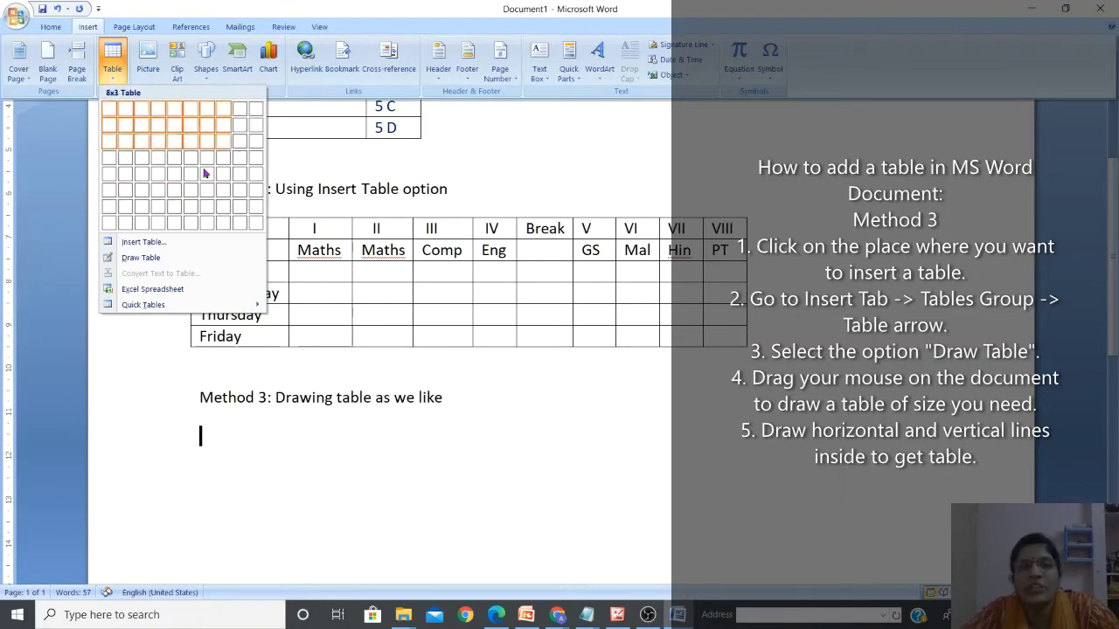
left_click(142, 258)
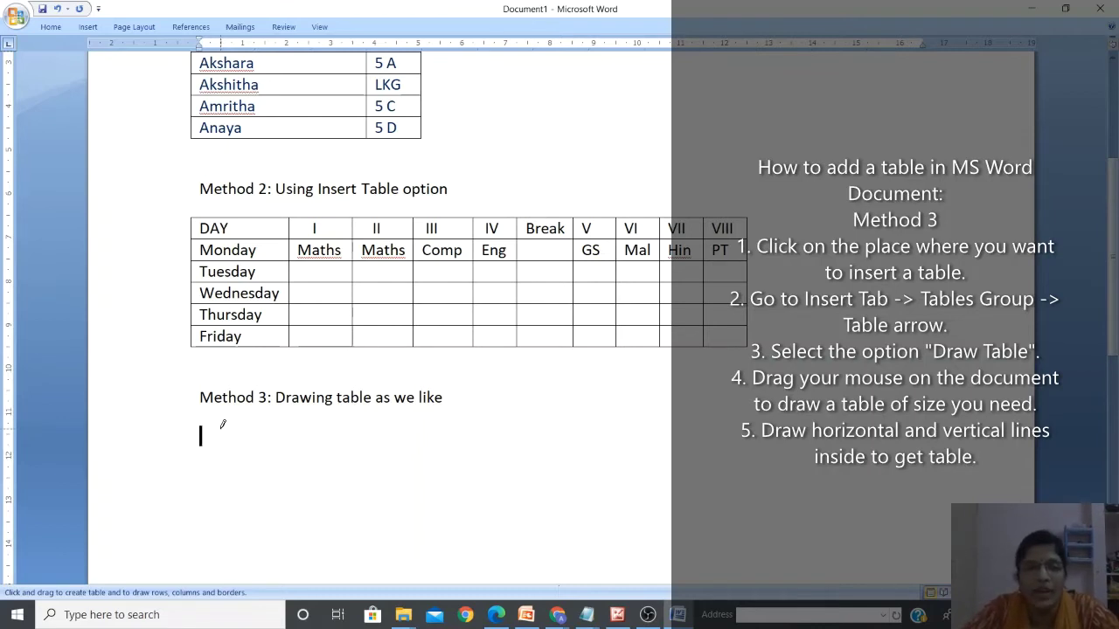
mouse_move(221, 430)
left_mouse_down()
mouse_move(656, 540)
mouse_move(784, 506)
mouse_move(867, 521)
mouse_move(1006, 500)
mouse_move(787, 417)
mouse_move(632, 424)
mouse_move(628, 591)
mouse_move(621, 534)
left_mouse_up()
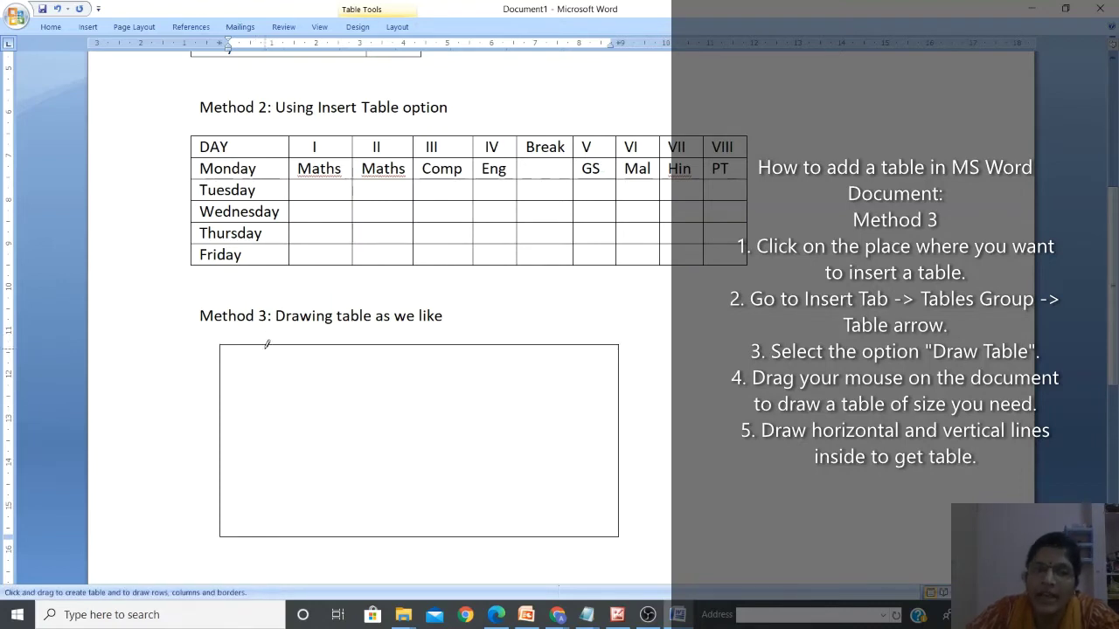
Step: Draw three full-height vertical column lines inside the drawn table, about 1, 4 and 5 cm from its left edge
left_click_drag(262, 427, 262, 445)
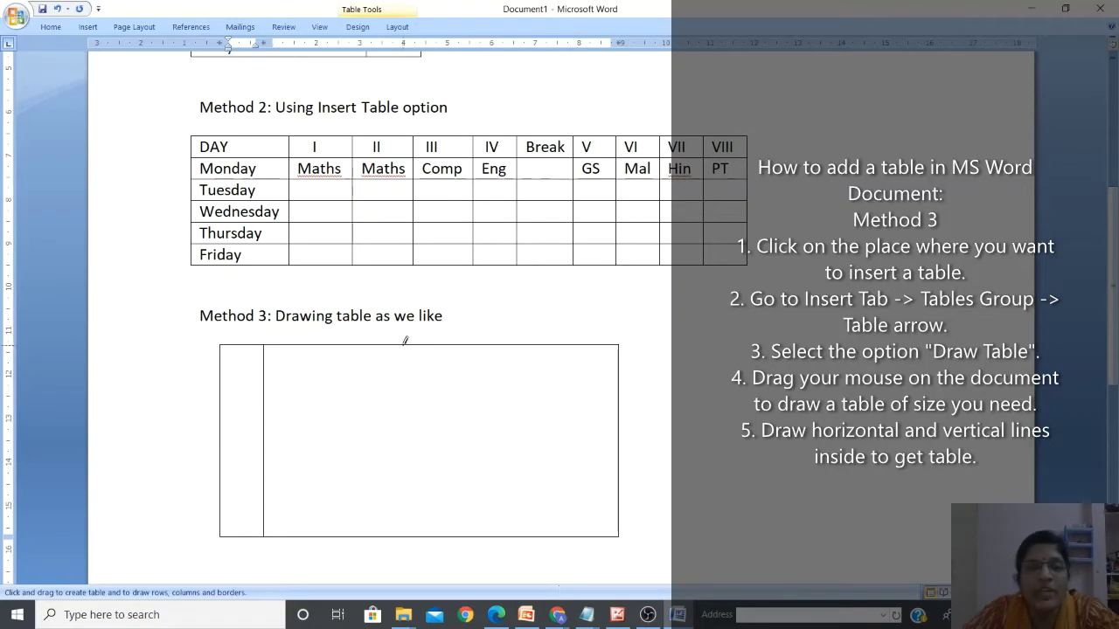
mouse_move(404, 343)
left_mouse_down()
mouse_move(412, 398)
mouse_move(401, 414)
mouse_move(402, 500)
left_mouse_up()
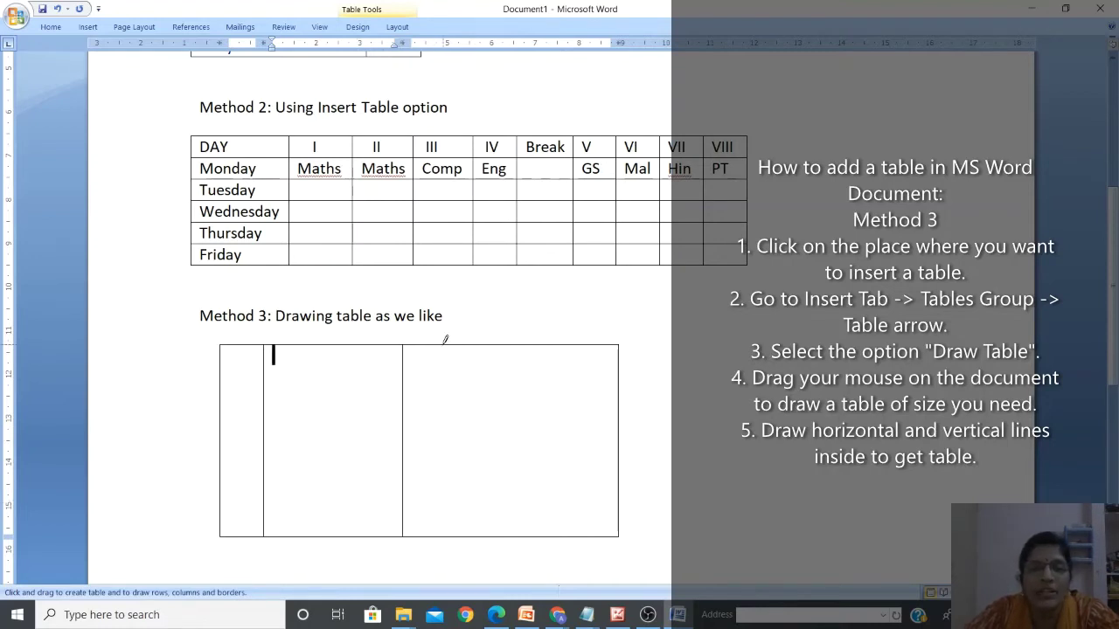
left_click_drag(444, 345, 439, 455)
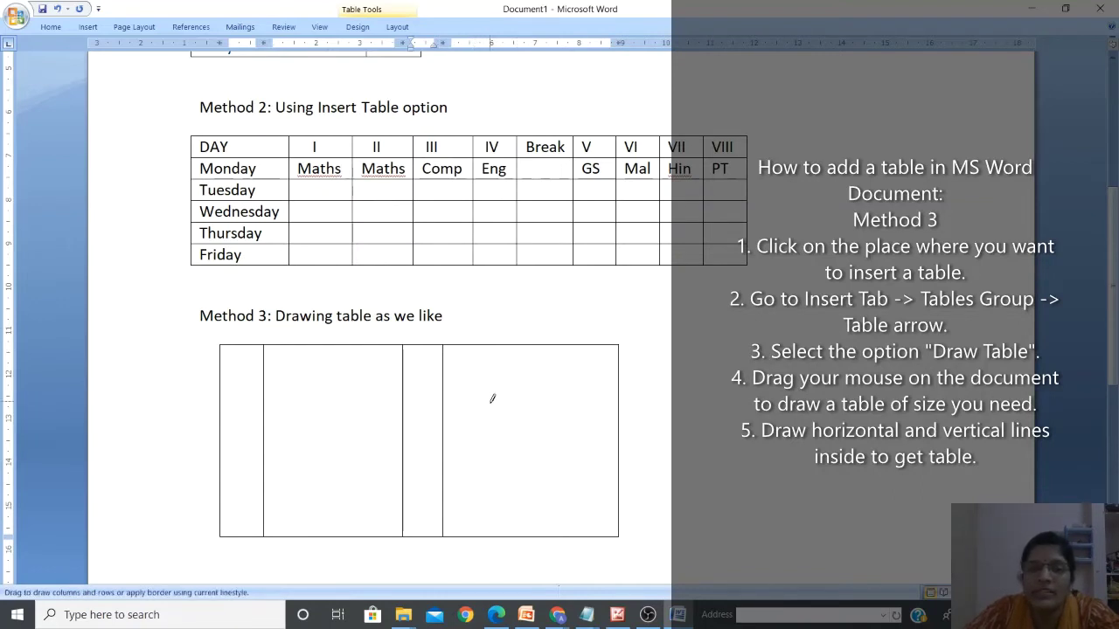
Step: Draw four more full-height vertical lines inside the drawn table, about 6, 6.5, 7.5 and 8.5 cm from its left edge
left_click_drag(494, 487, 482, 517)
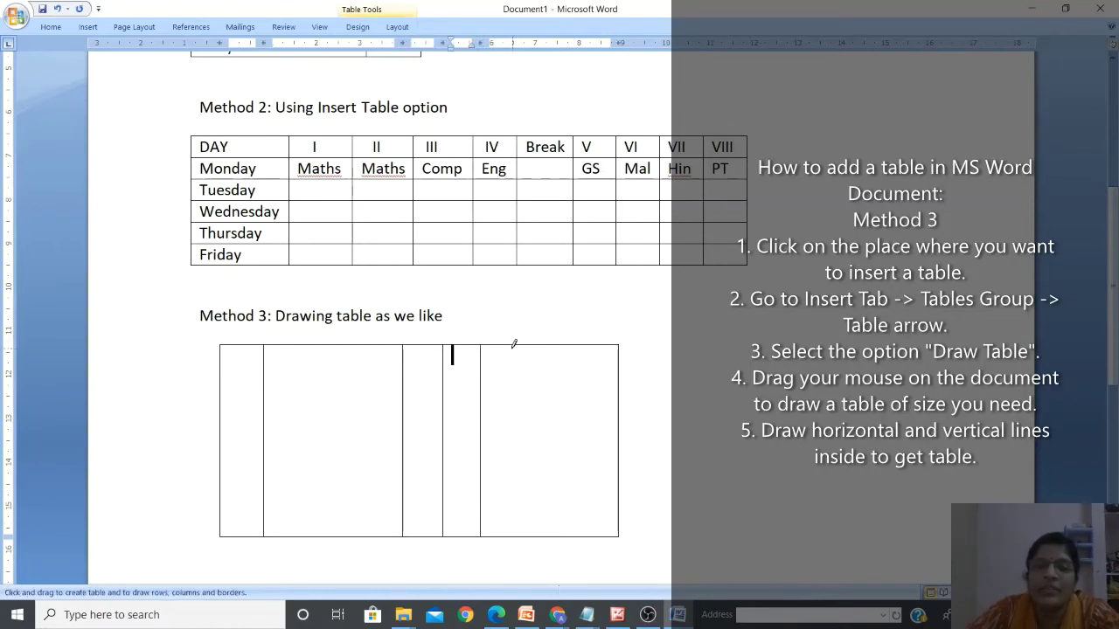
left_click_drag(512, 338, 518, 492)
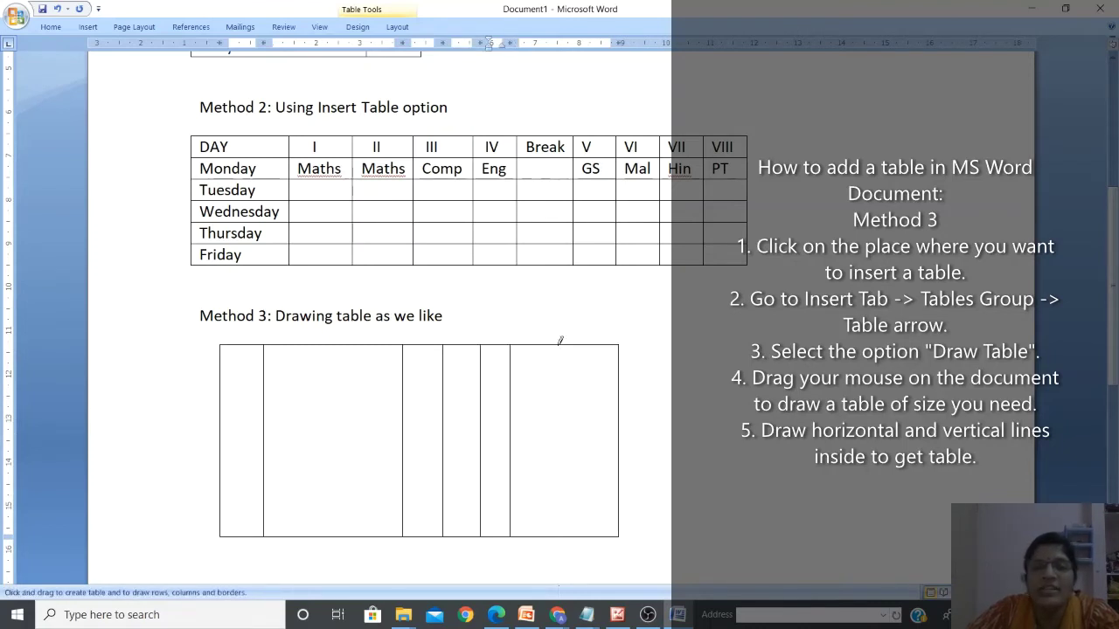
mouse_move(555, 340)
left_mouse_down()
mouse_move(581, 430)
mouse_move(561, 508)
left_mouse_up()
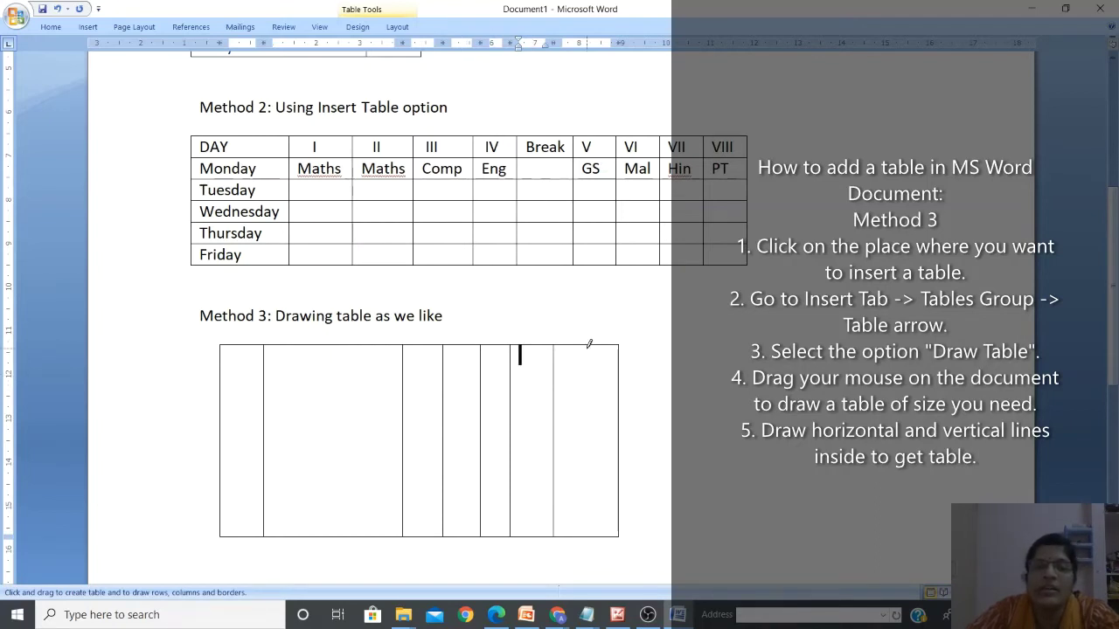
left_click_drag(586, 348, 601, 485)
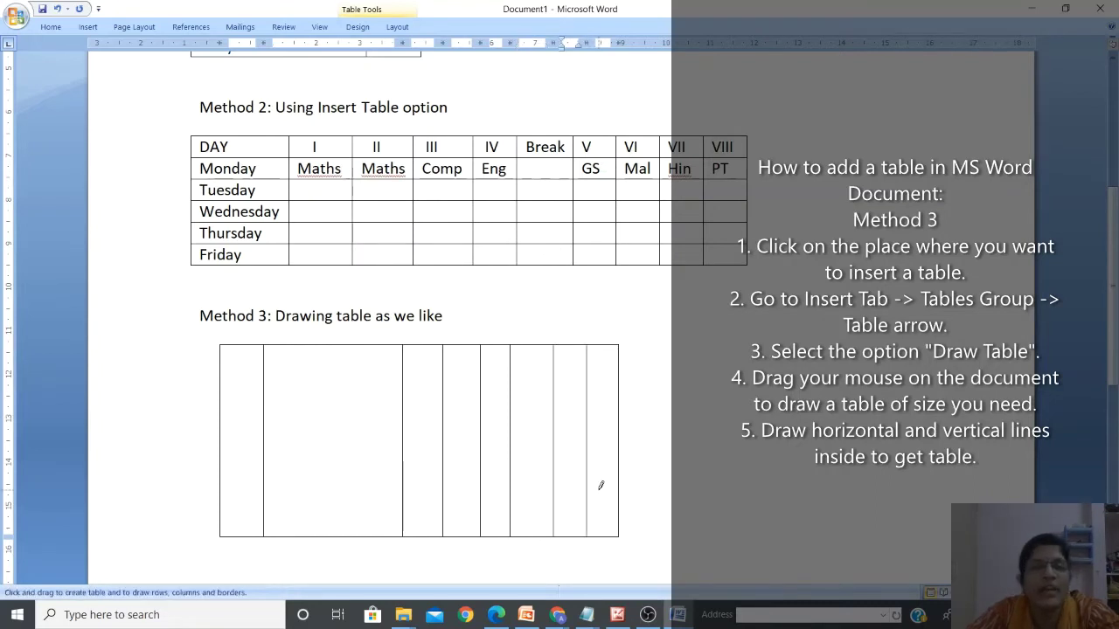
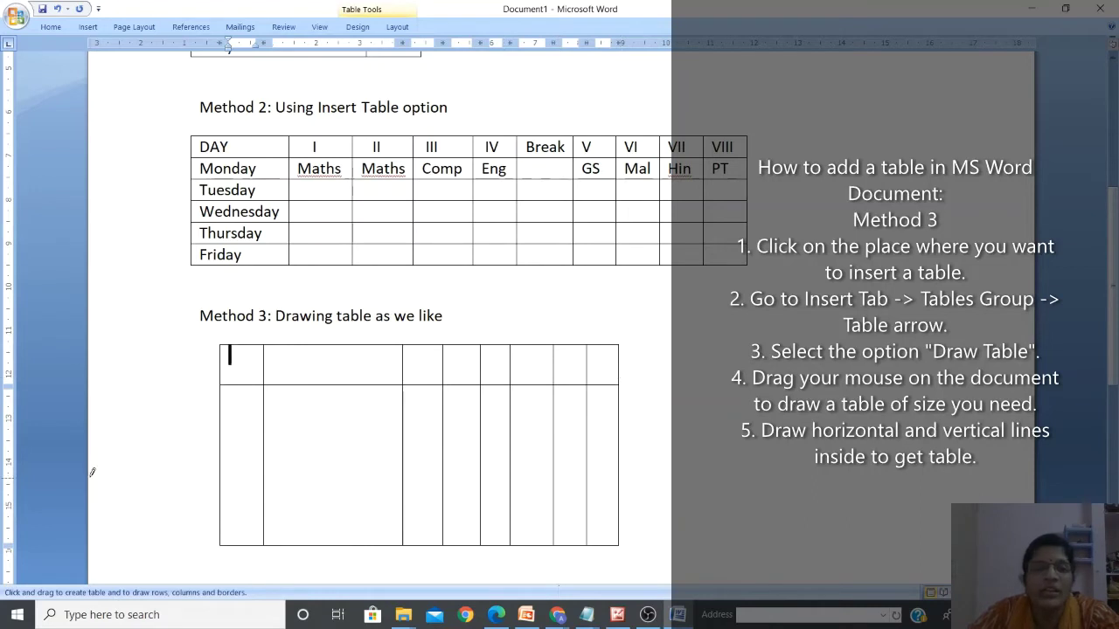
Step: Draw full-width horizontal lines about 0.9 cm apart to divide the drawn table into six rows, and put the insertion point below it
left_click_drag(223, 417, 430, 407)
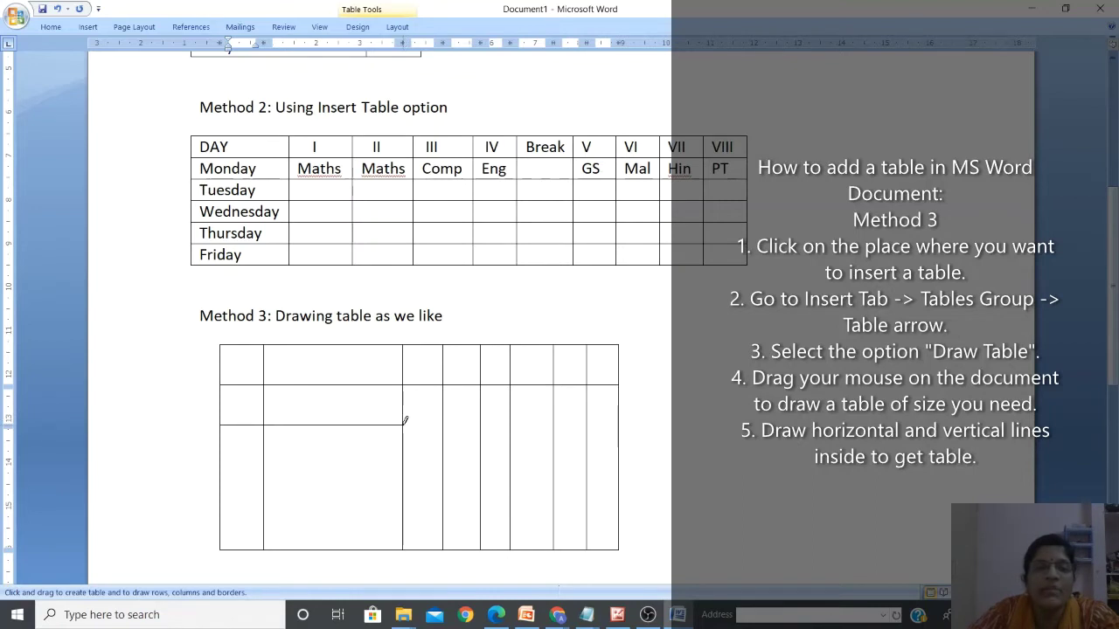
mouse_move(405, 420)
left_mouse_down()
mouse_move(589, 405)
mouse_move(623, 417)
left_mouse_up()
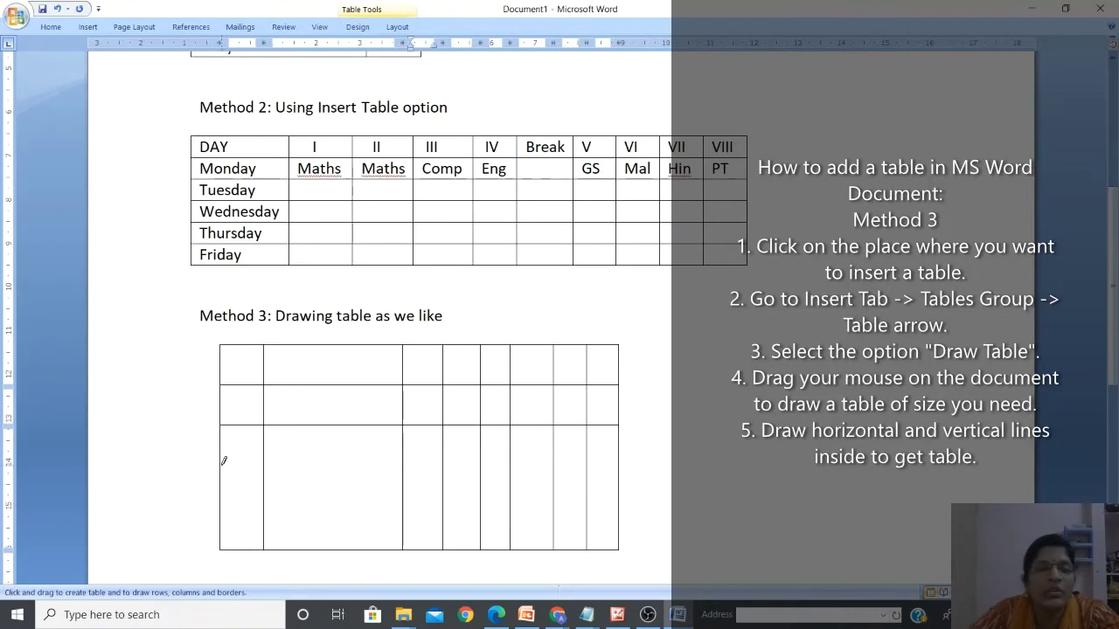
mouse_move(223, 457)
left_mouse_down()
mouse_move(429, 467)
mouse_move(575, 439)
mouse_move(618, 458)
left_mouse_up()
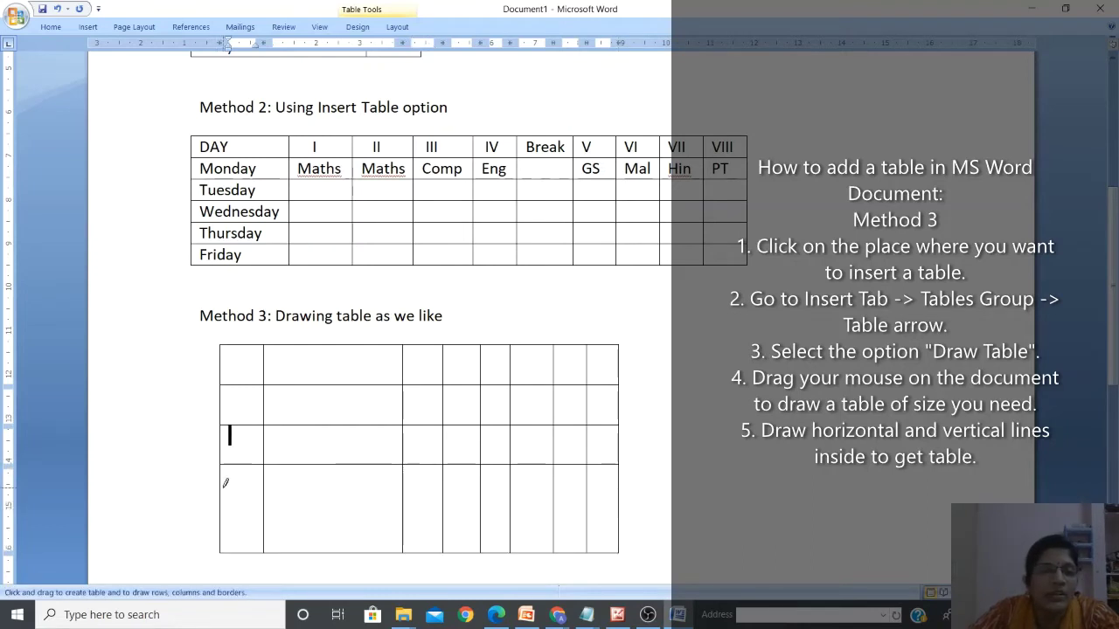
mouse_move(227, 489)
left_mouse_down()
mouse_move(401, 488)
mouse_move(509, 472)
mouse_move(586, 505)
mouse_move(607, 500)
left_mouse_up()
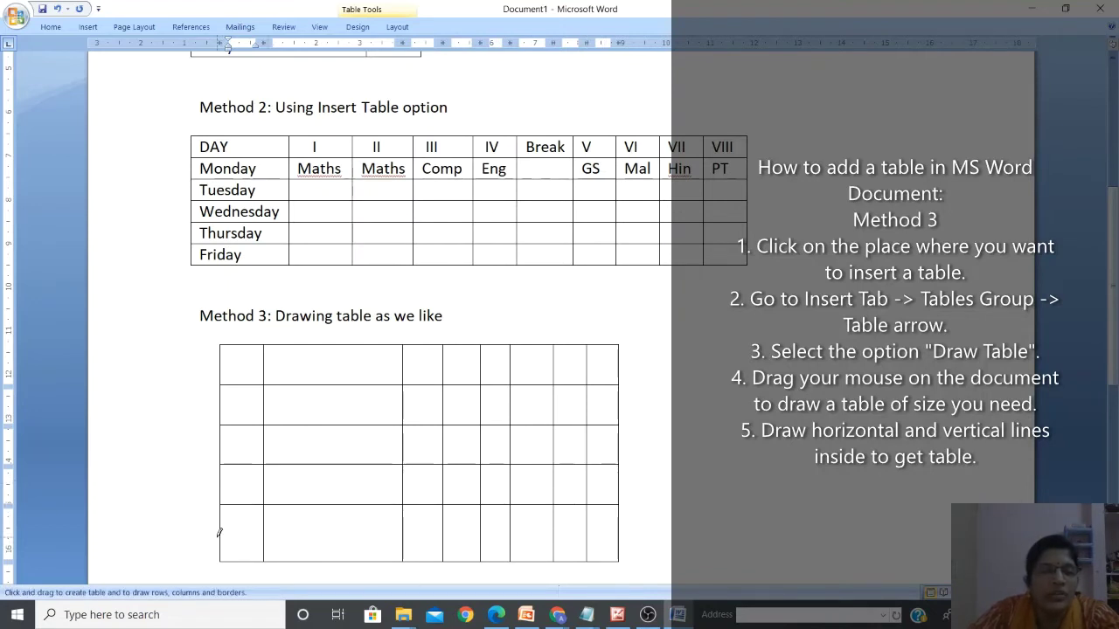
left_click_drag(223, 528, 595, 522)
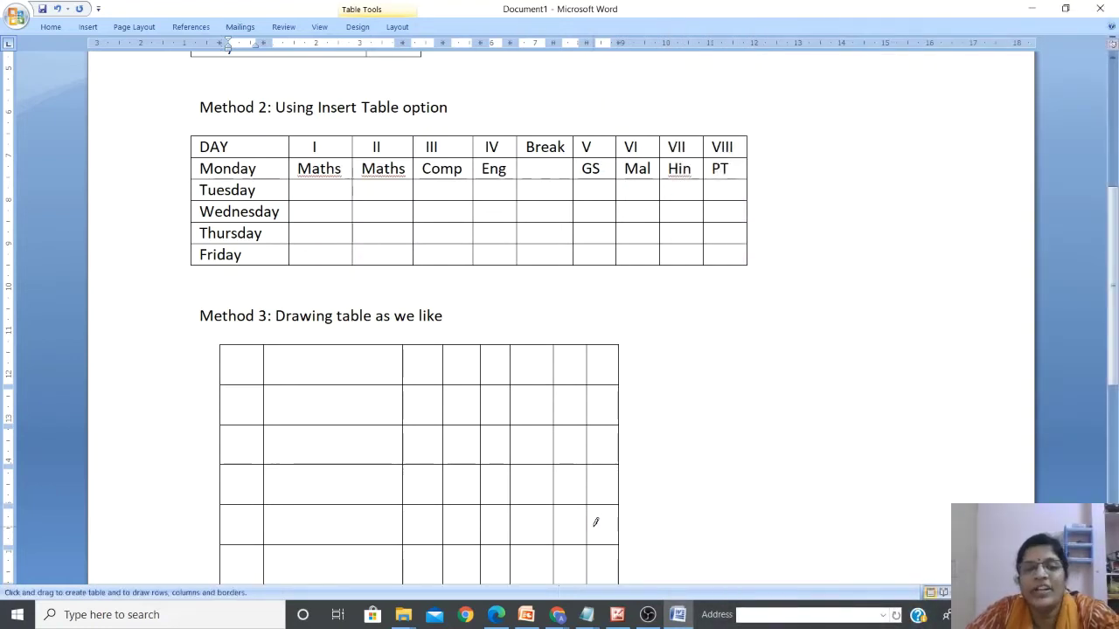
key("Down")
key("Down")
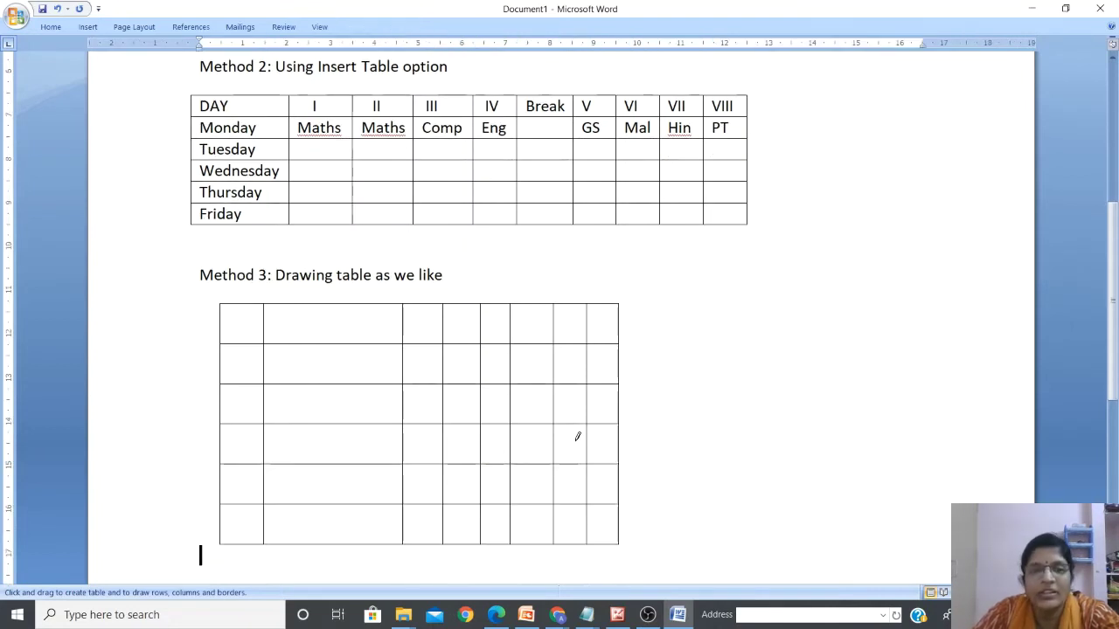
Step: Enter the headings S.No, Name, Eng and Comp in the first four header cells of the drawn table
left_click(240, 315)
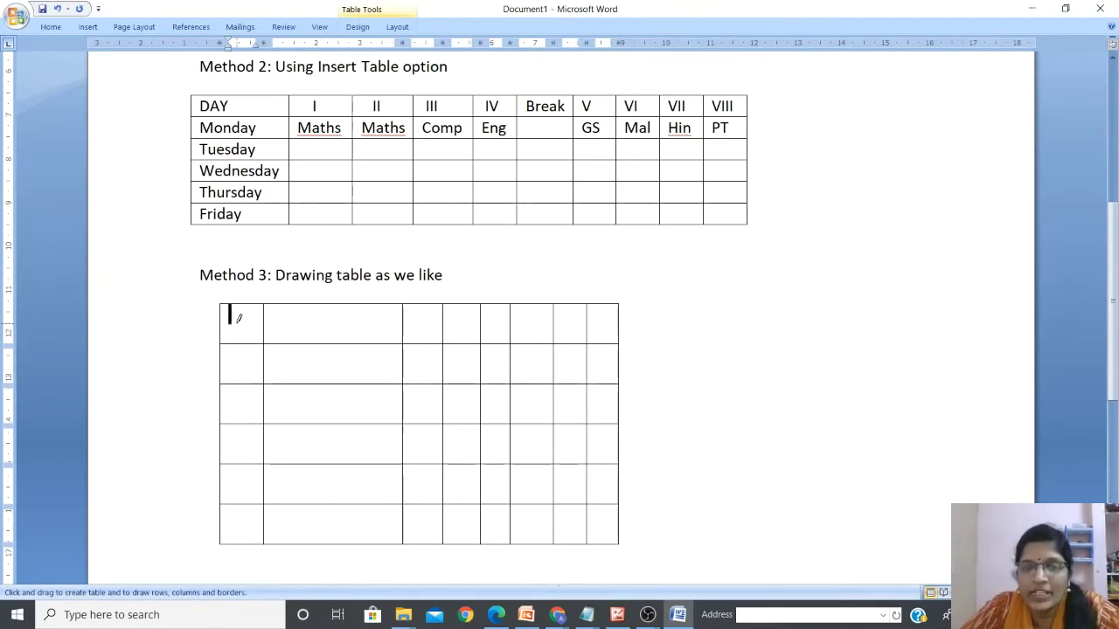
type("S.No")
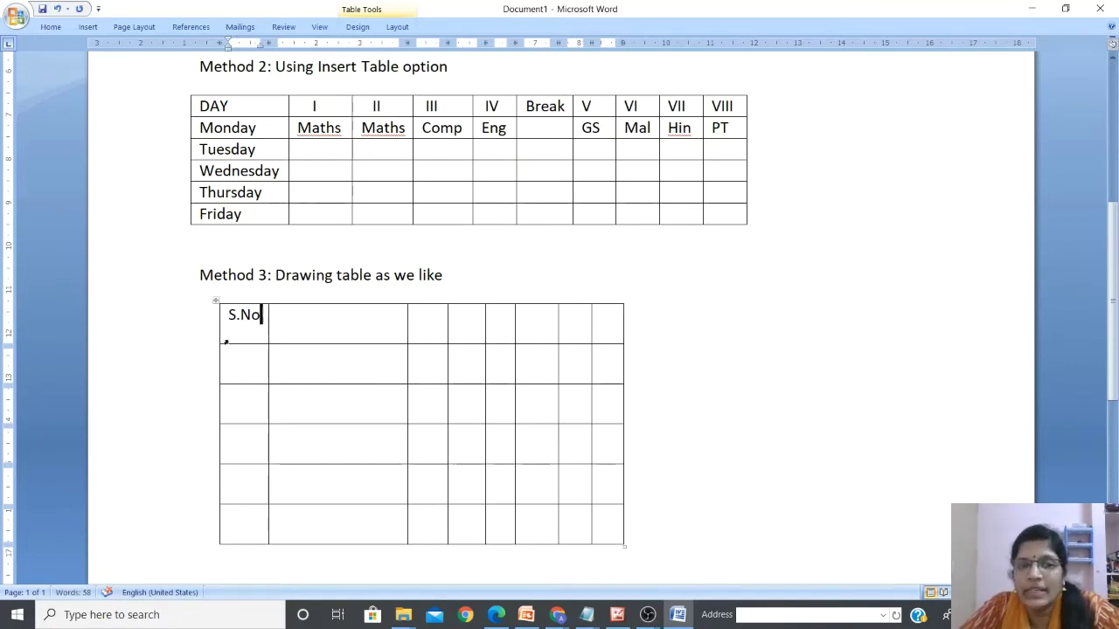
key("Tab")
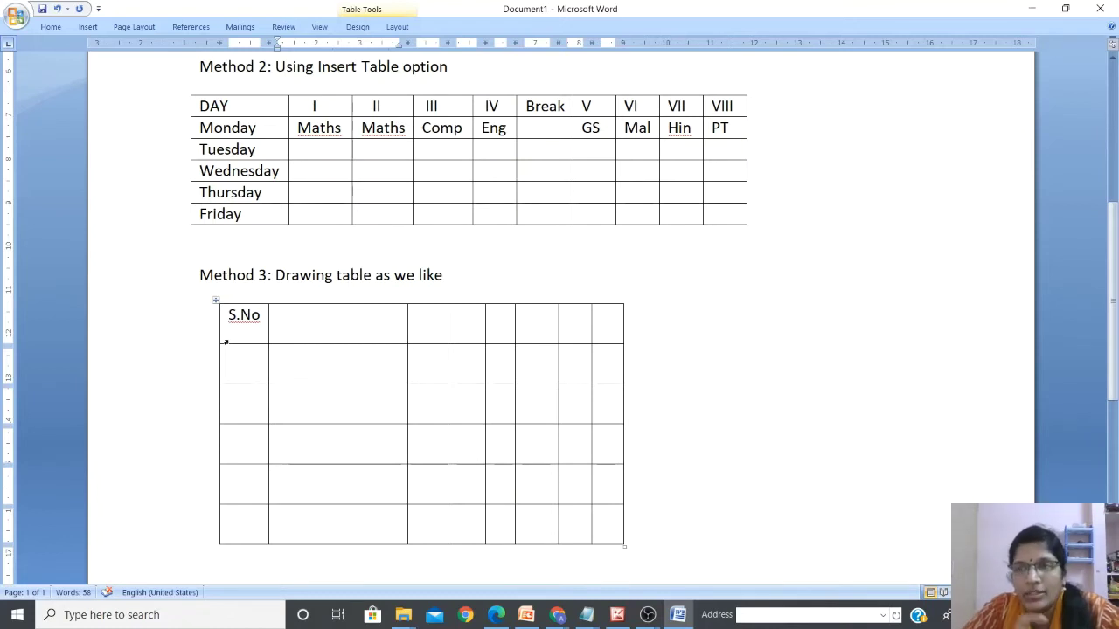
type("NAm")
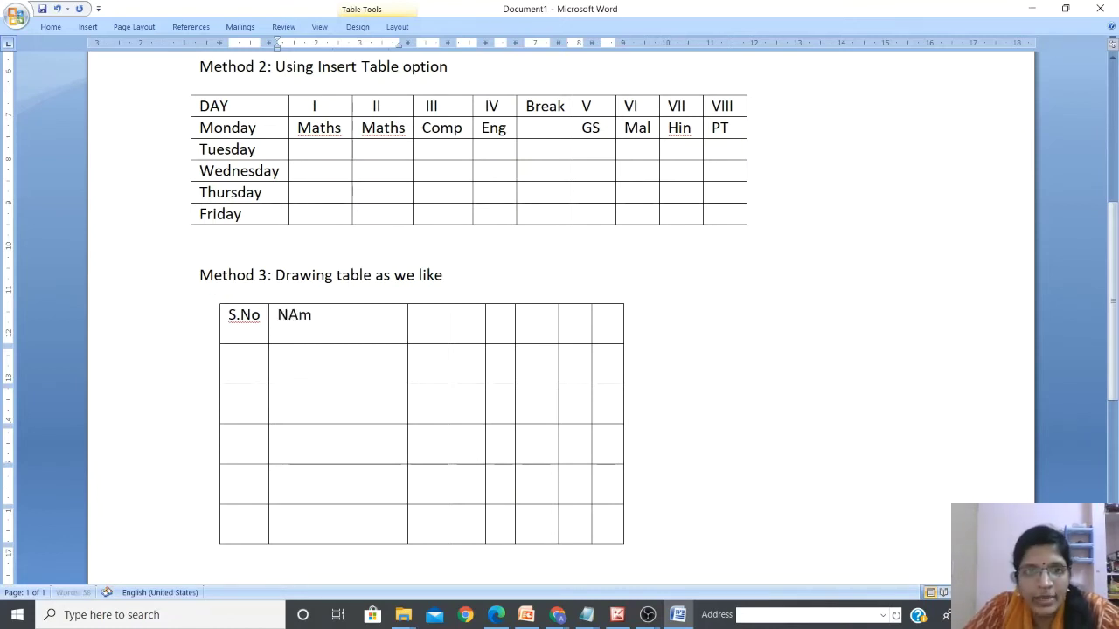
type("me")
key("Tab")
type("Eng")
key("Tab")
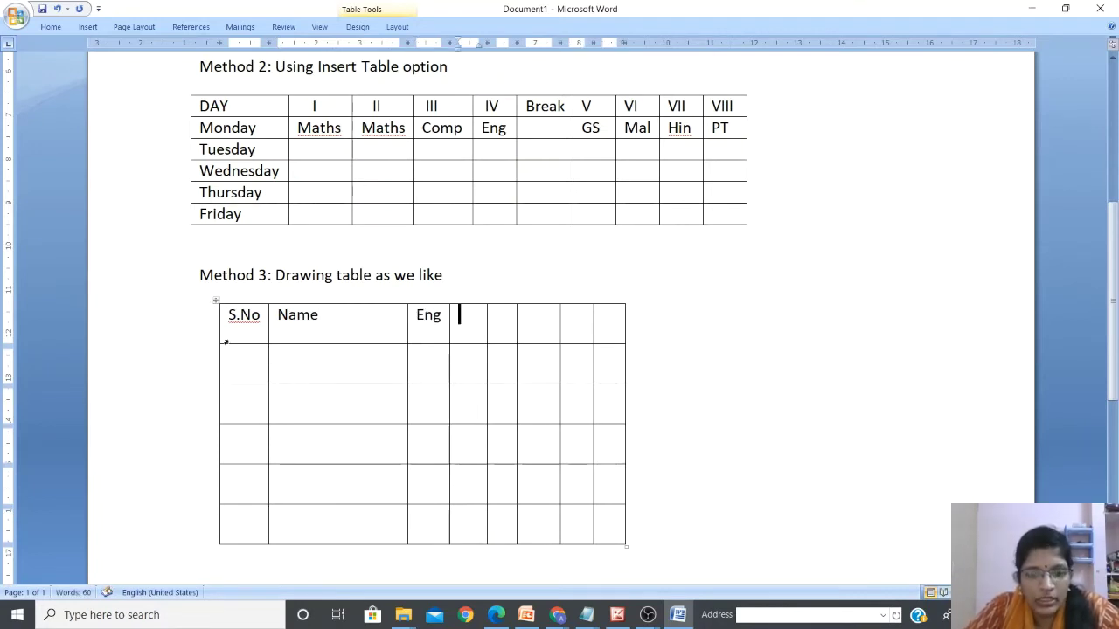
type("CO")
key("BackSpace")
type("omp")
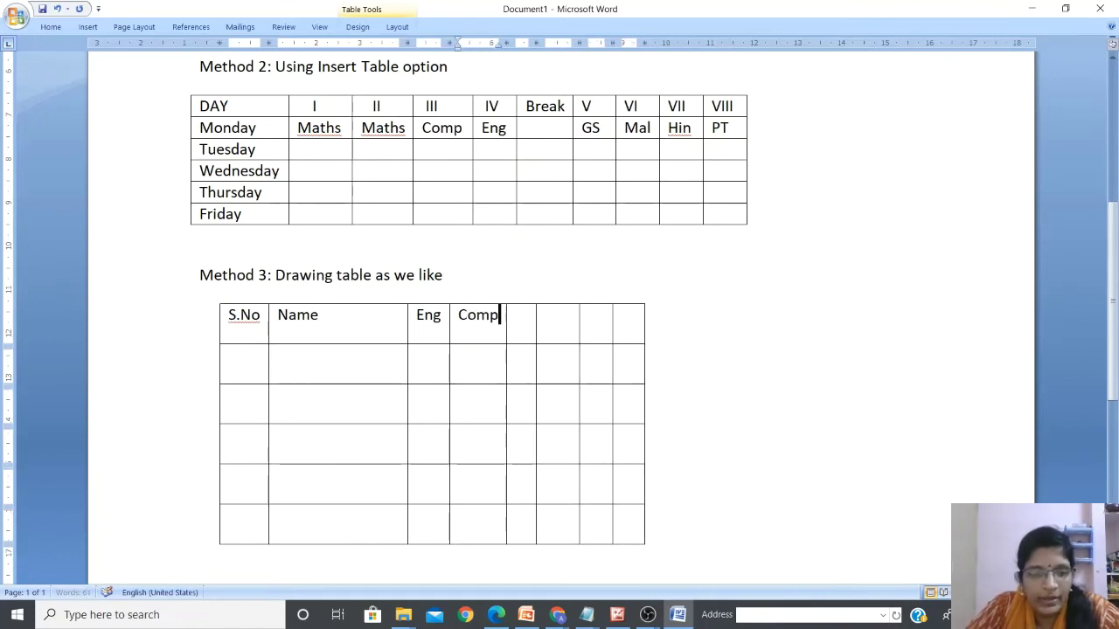
Step: Enter the remaining column headings Maths, G S, S S and Hin, and widen the last two columns so their headings fit on one line
key("Tab")
type("Mat")
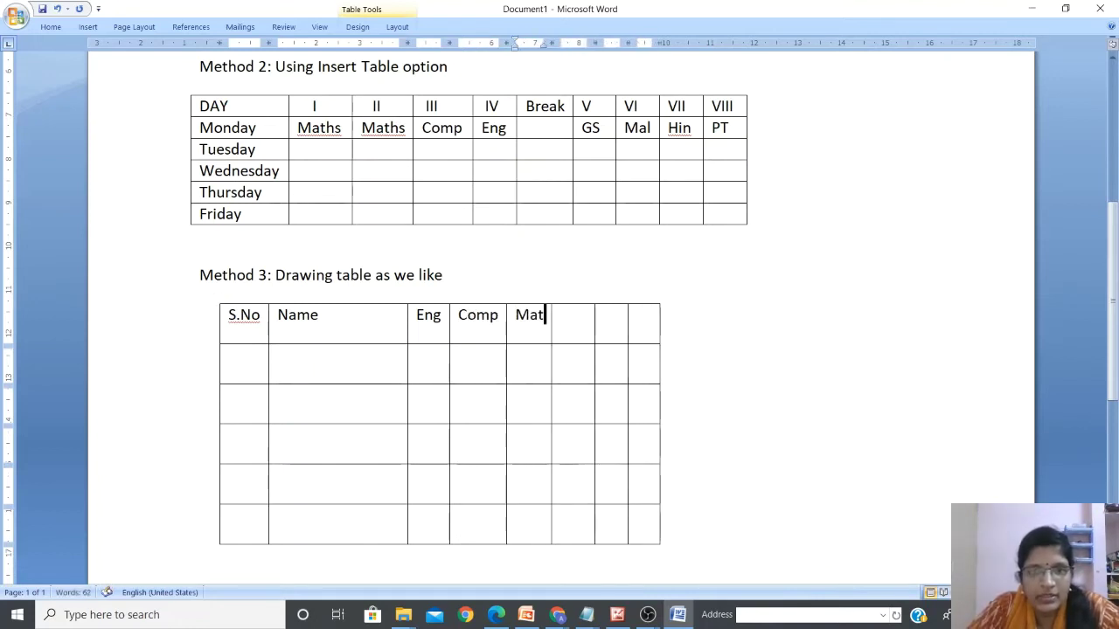
type("hs")
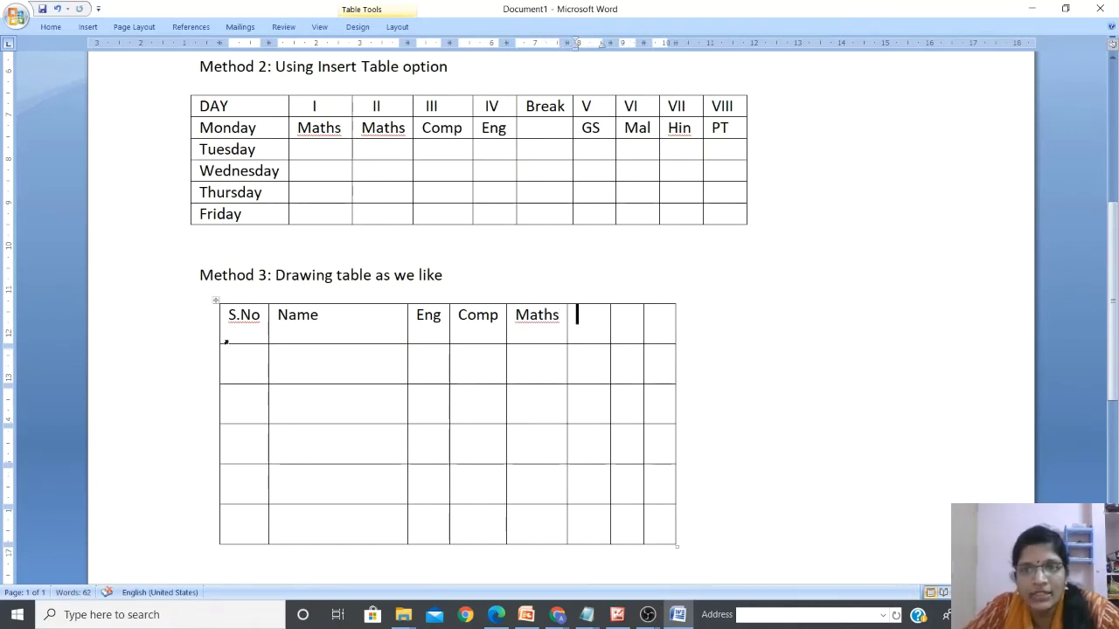
type("G S")
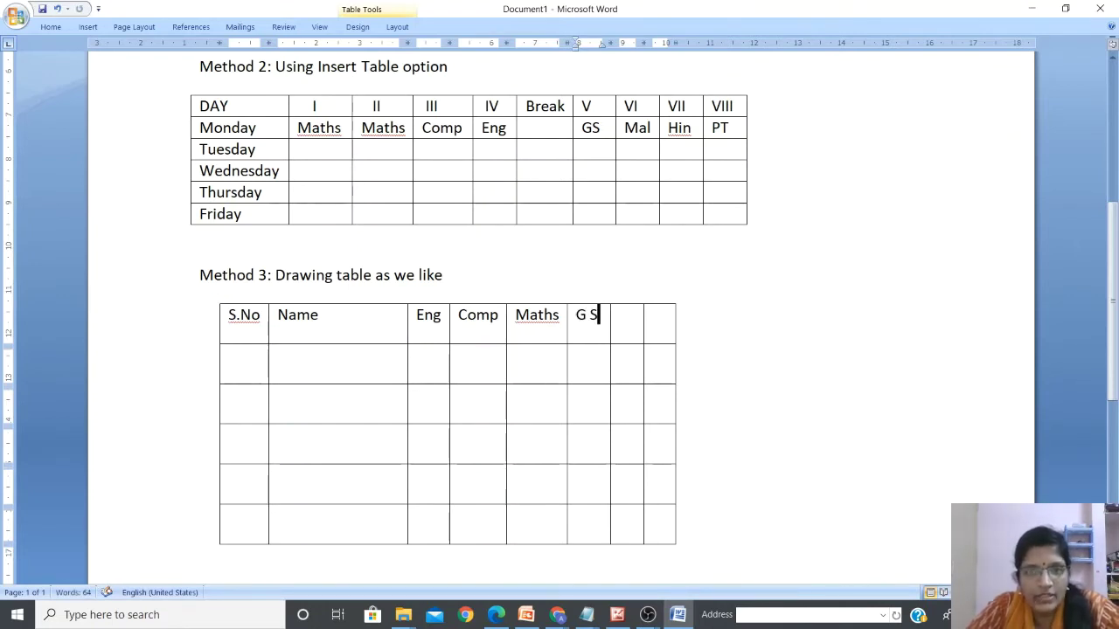
key("Tab")
type("S S")
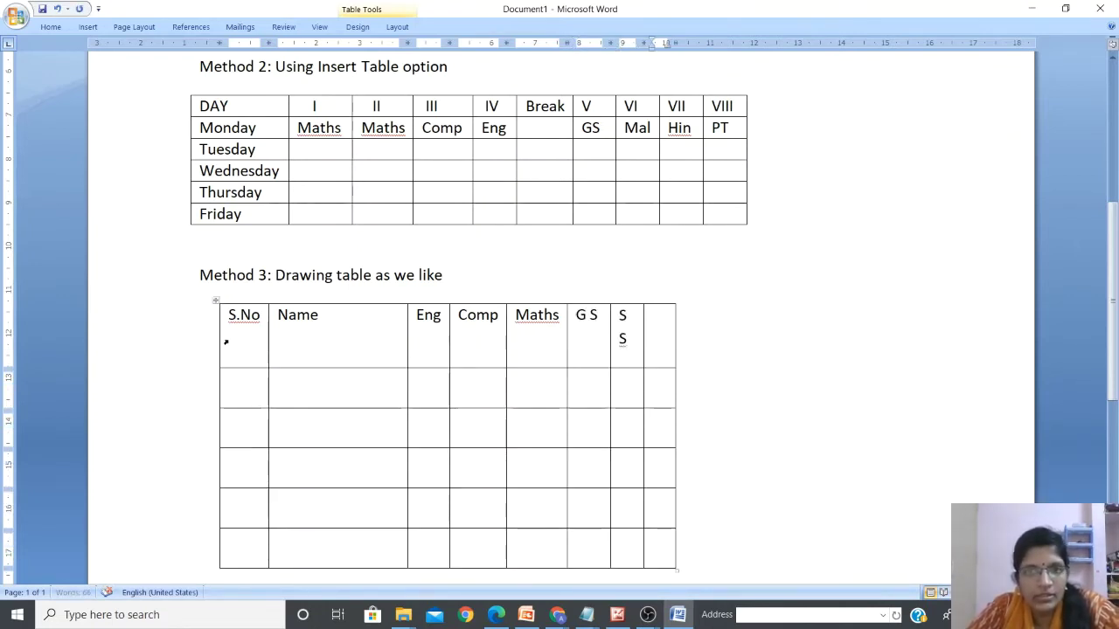
key("Tab")
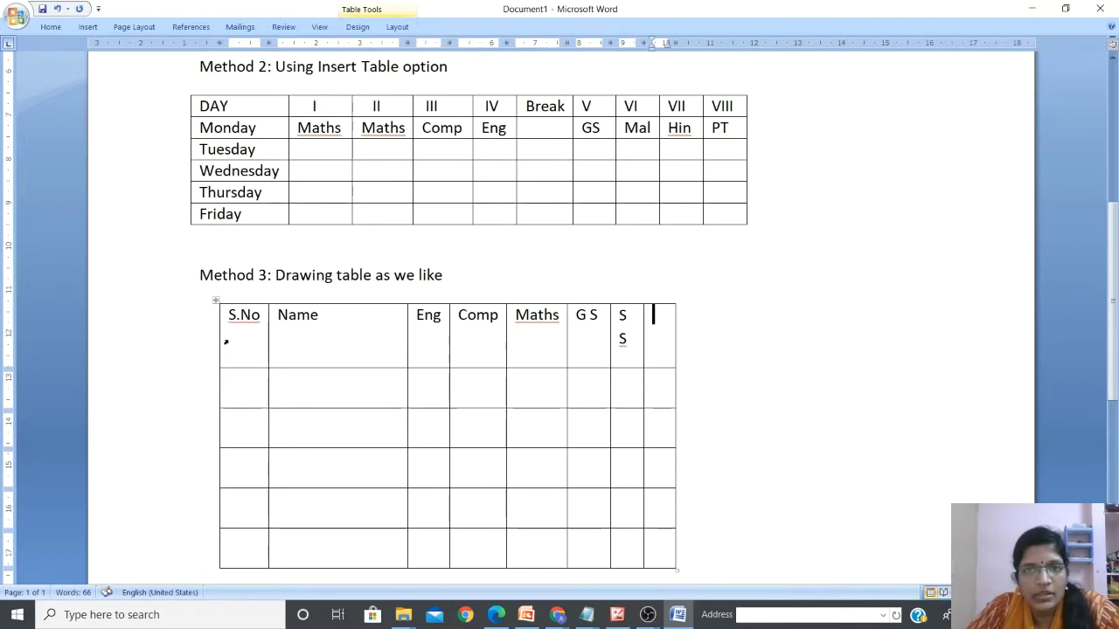
type("Hin")
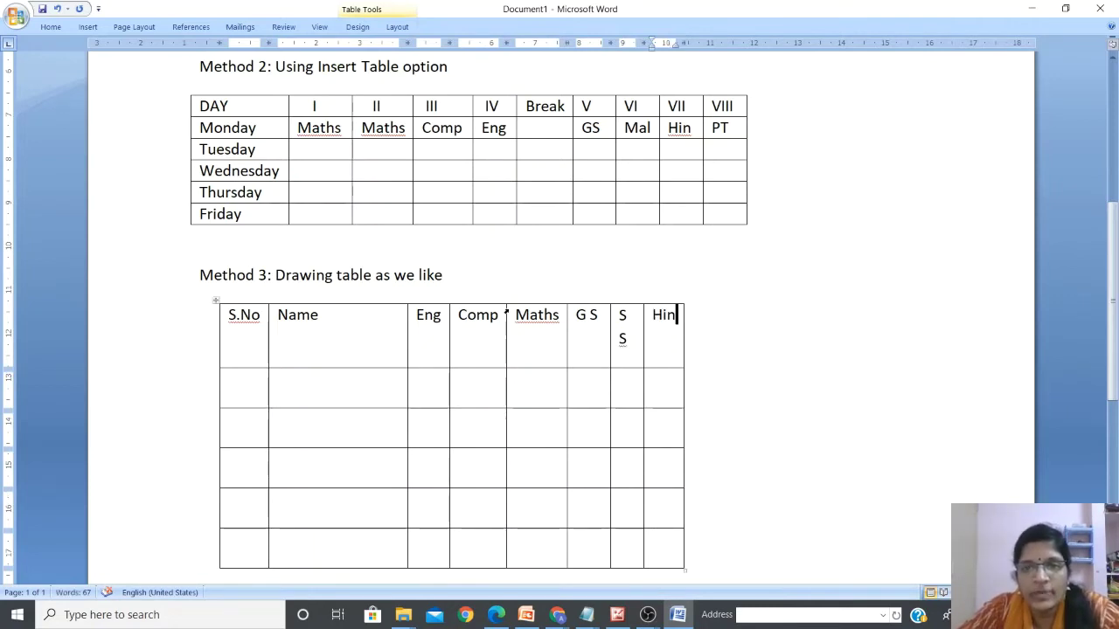
mouse_move(642, 316)
left_mouse_down()
mouse_move(638, 332)
mouse_move(658, 327)
left_mouse_up()
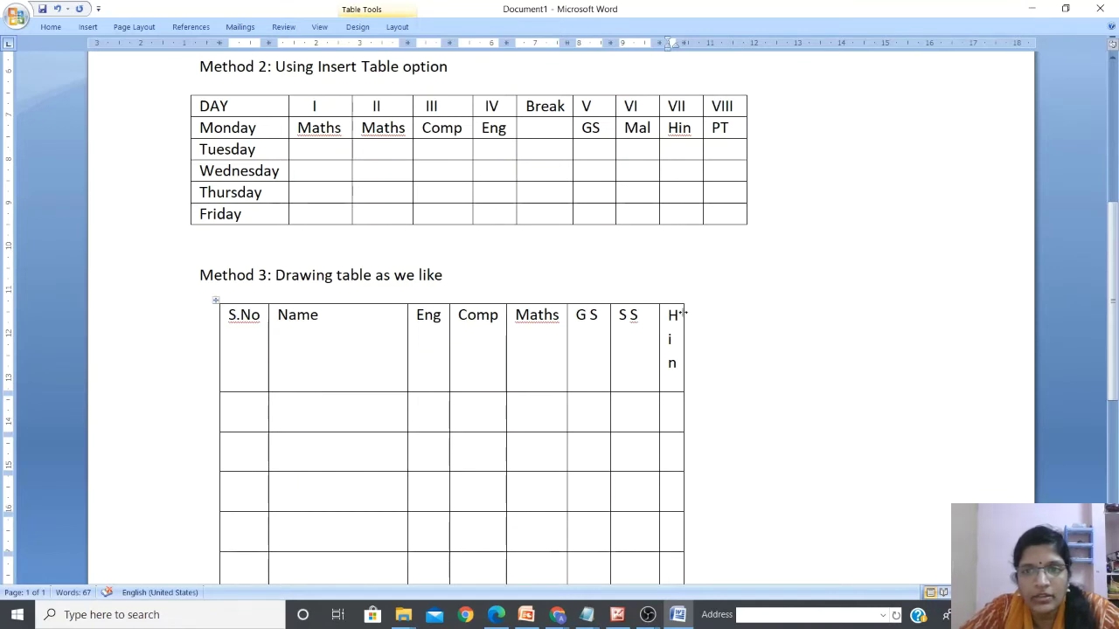
left_click_drag(684, 313, 703, 312)
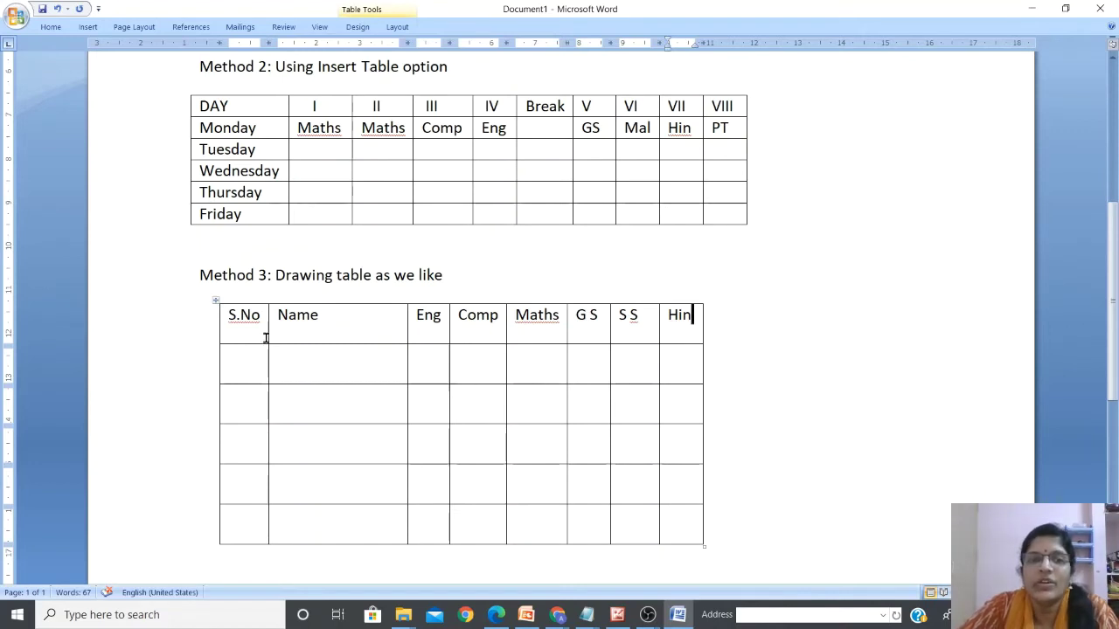
Step: Start the row below the headings with serial number 1., the student's name, 90 for Eng and 98 for Comp
left_click(249, 359)
type("1.")
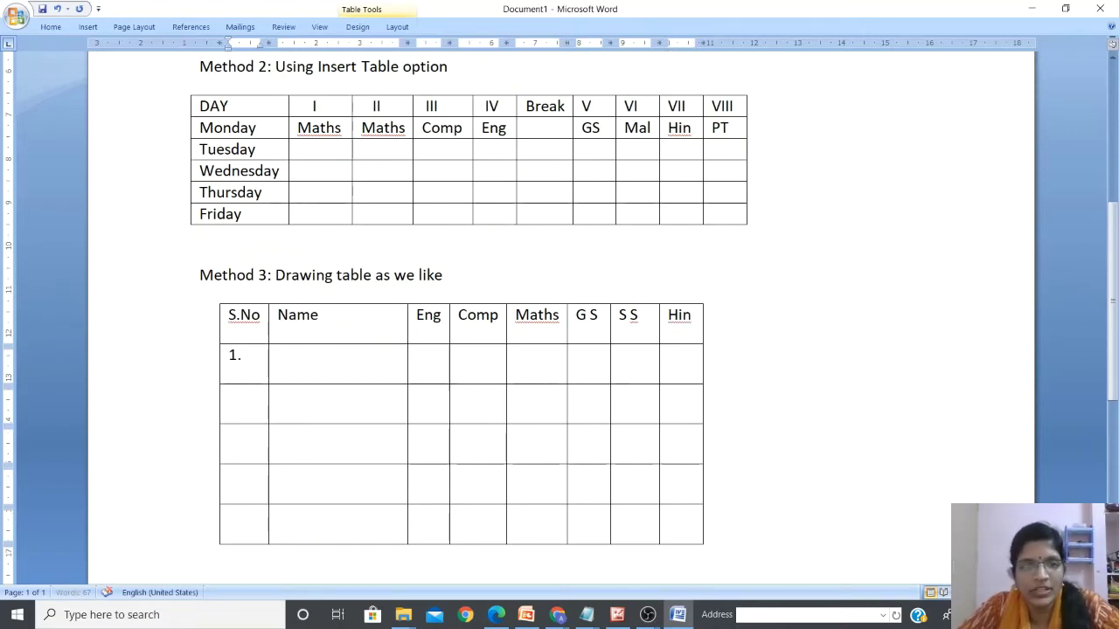
key("Tab")
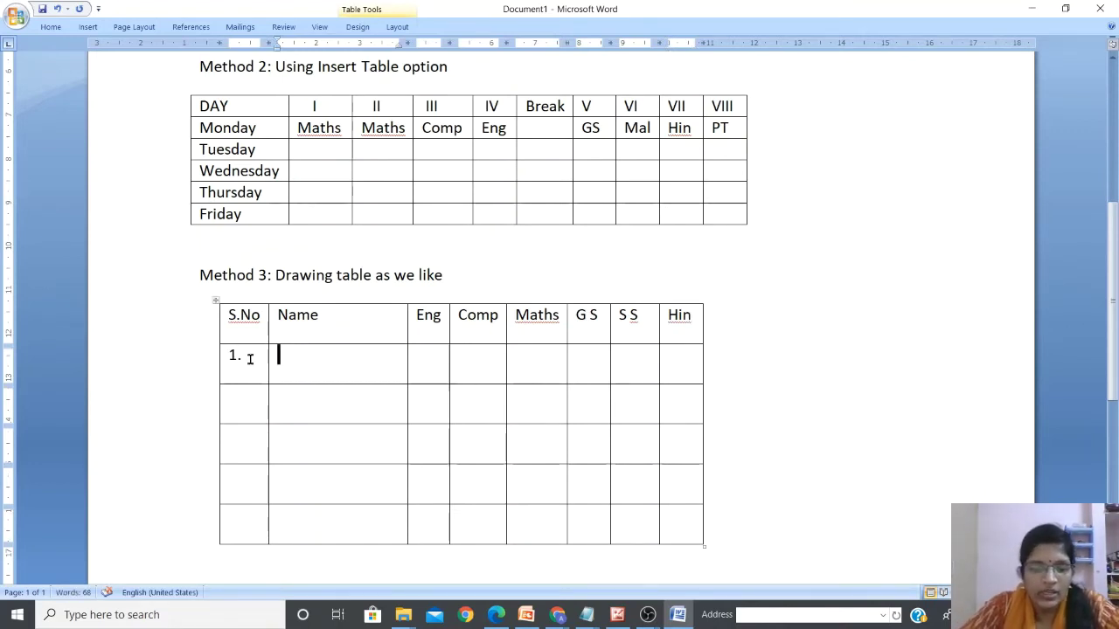
type("Akshaya")
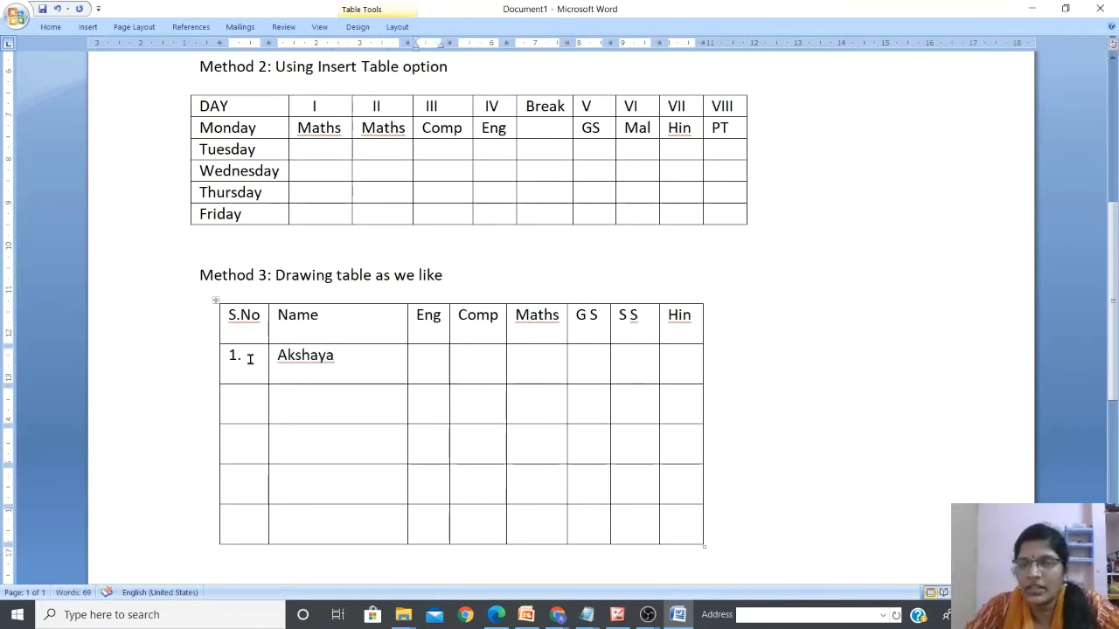
key("Tab")
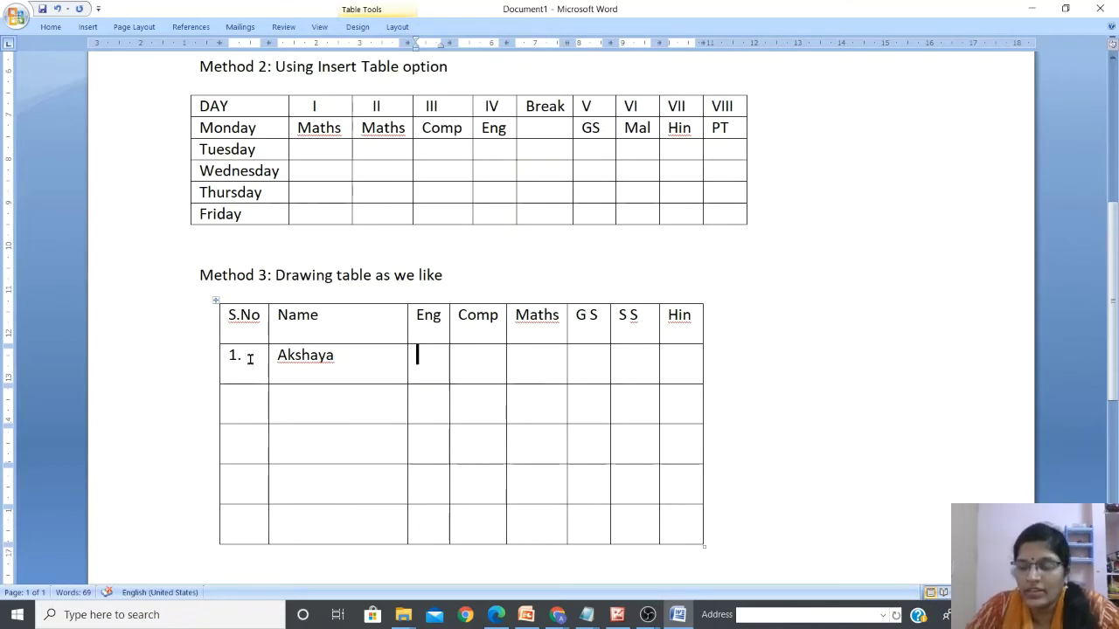
type("90")
key("Tab")
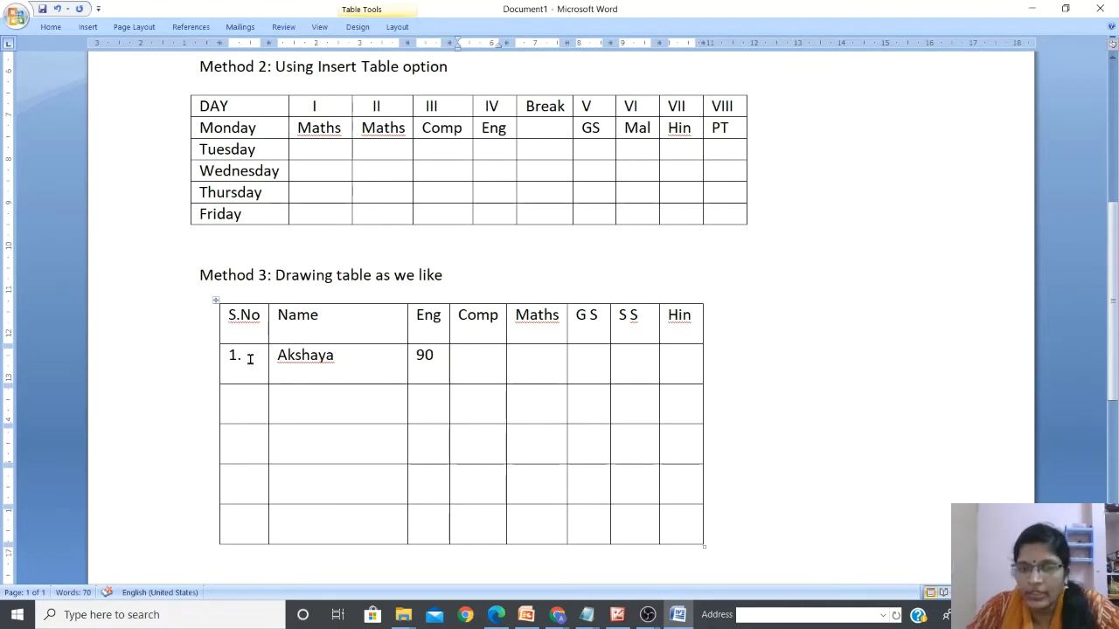
type("98")
key("Tab")
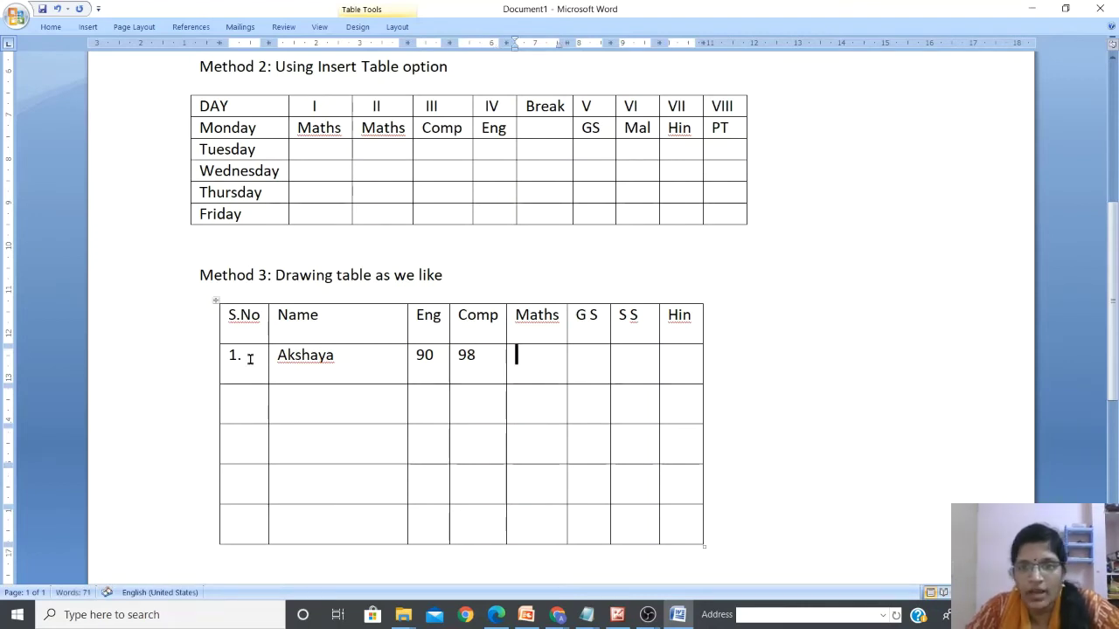
Step: Complete the first student's marks with Maths 95, G S 70, S S 82 and Hin 90, and place the insertion point in the next S.No cell
type("95")
key("Tab")
type("70")
key("Tab")
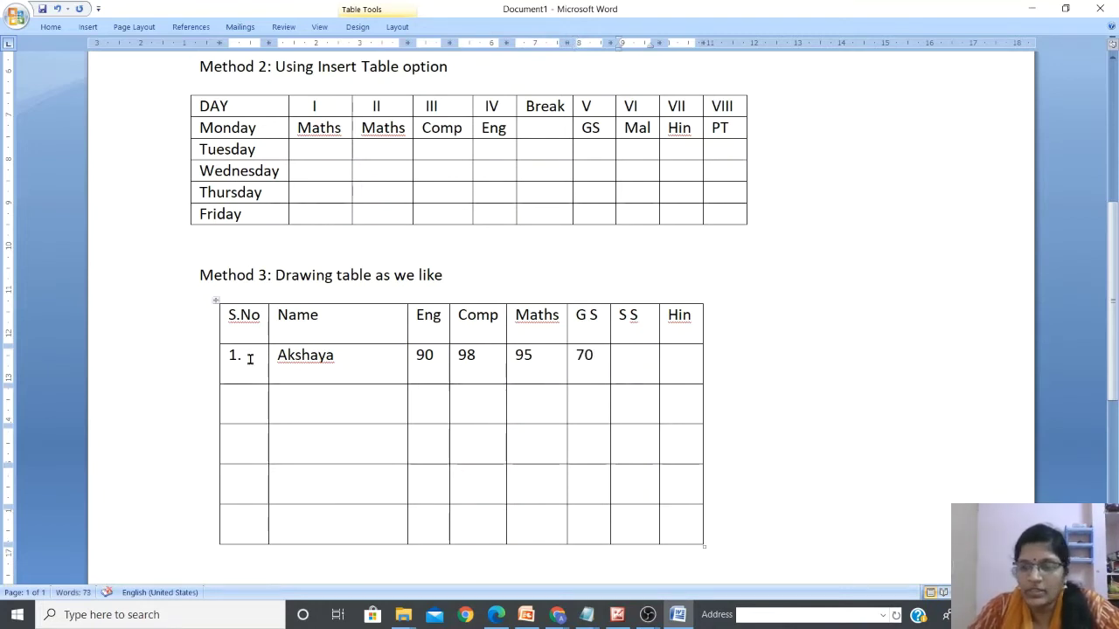
type("82")
key("Tab")
type("90")
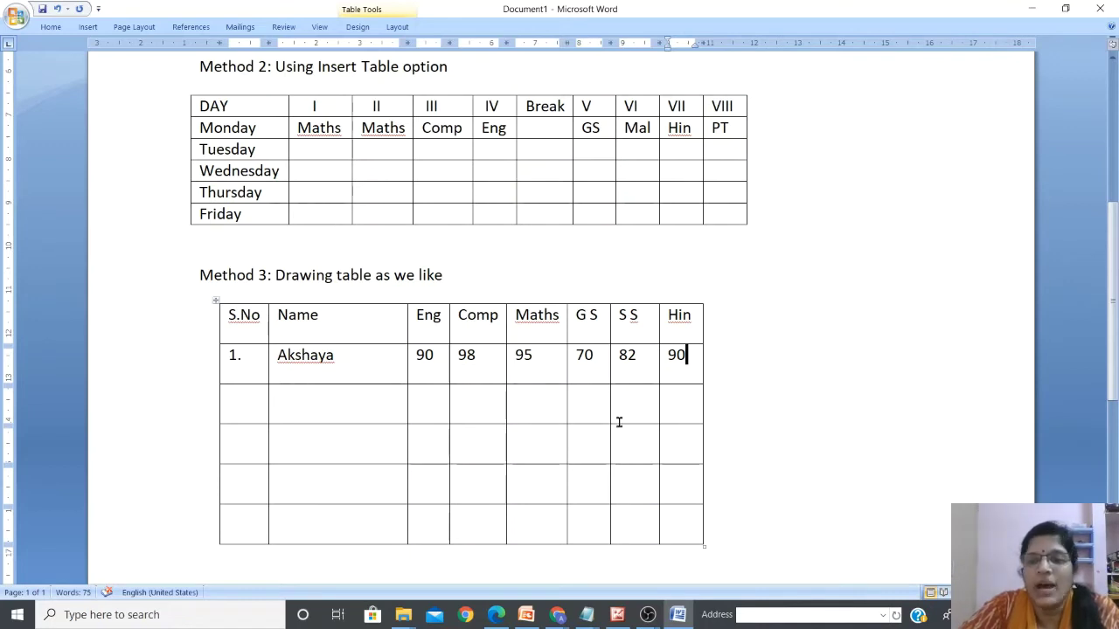
left_click(241, 400)
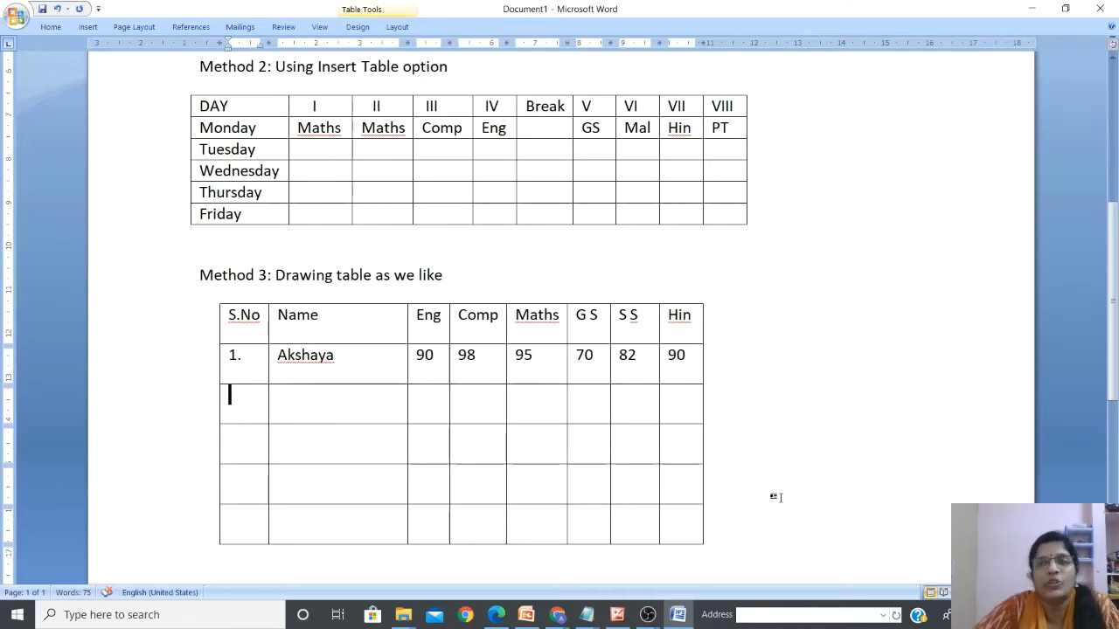
left_click_drag(1111, 376, 1114, 264)
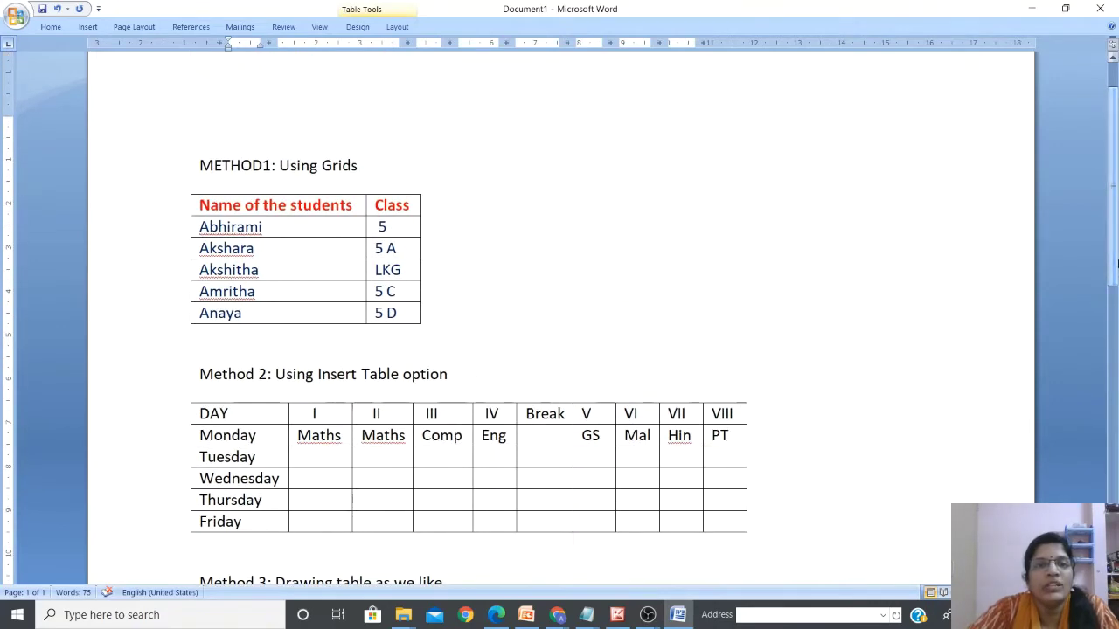
Step: Review the available ways to insert a table, and open the Insert Table settings without creating a table
left_click(87, 27)
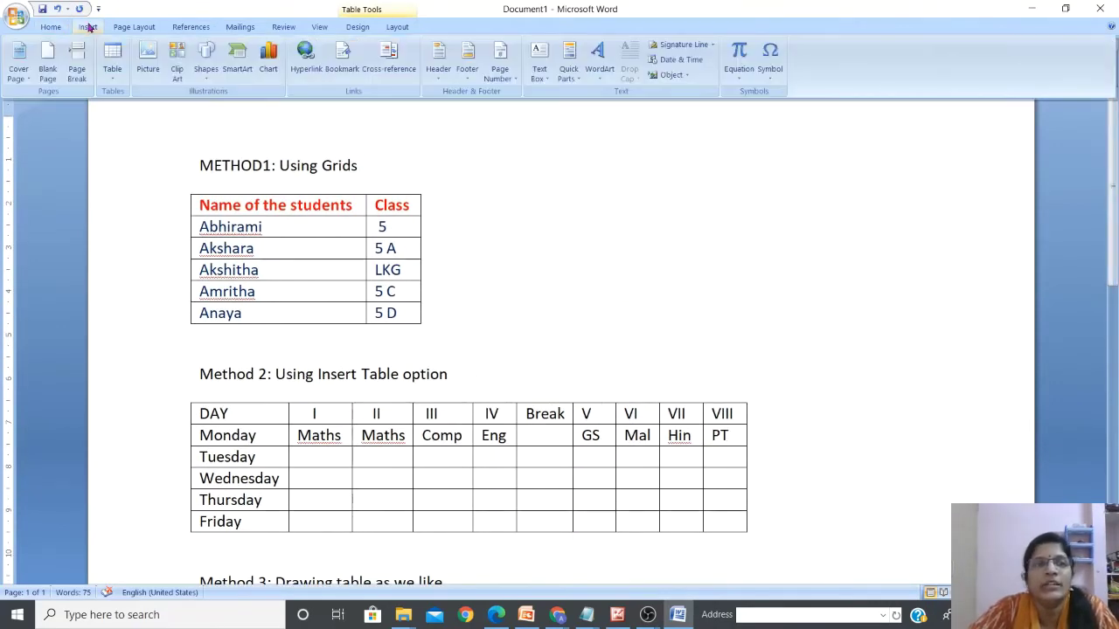
left_click(112, 65)
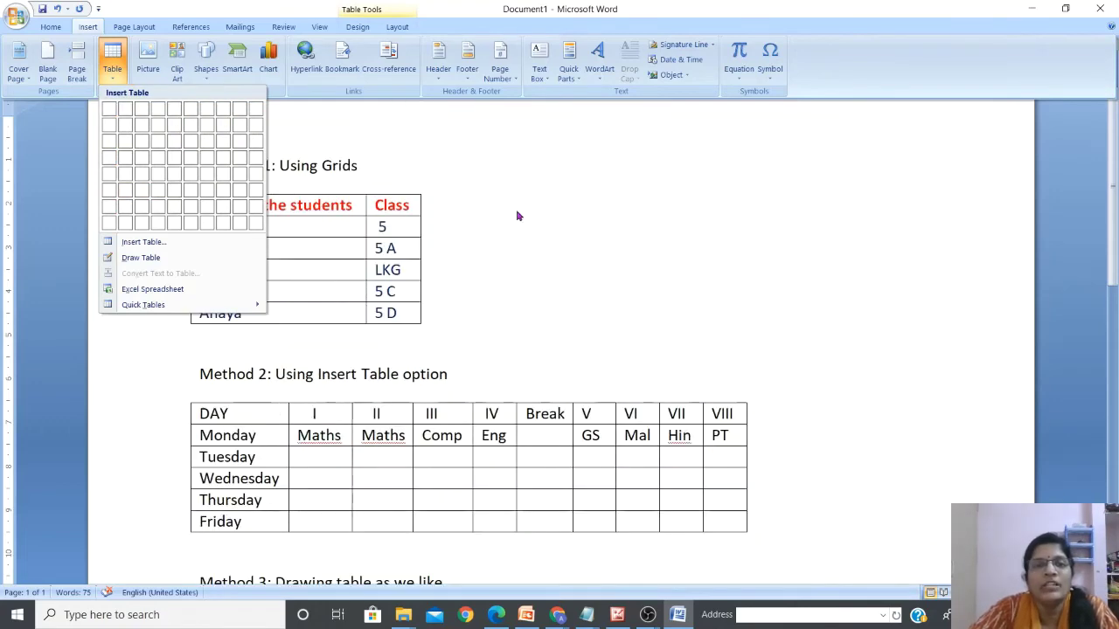
left_click(509, 212)
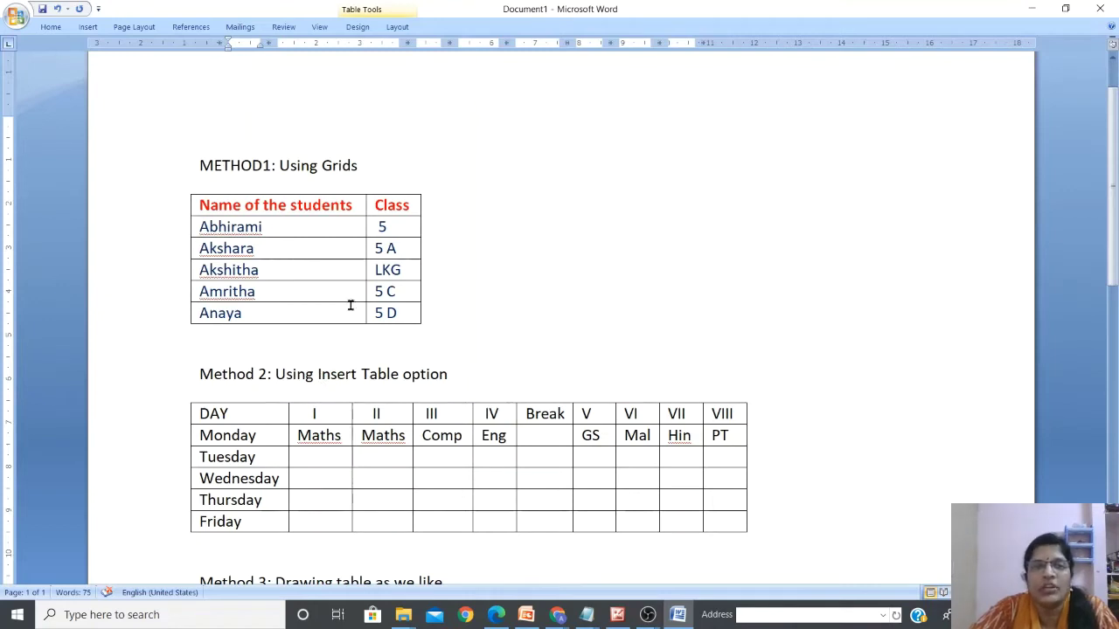
left_click(88, 28)
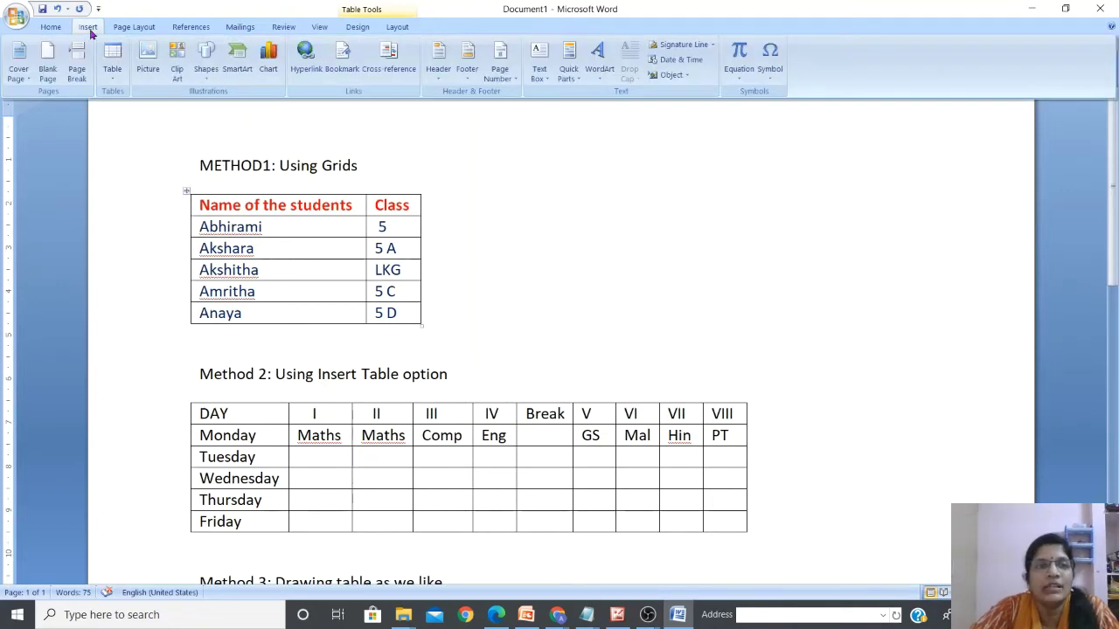
left_click(112, 75)
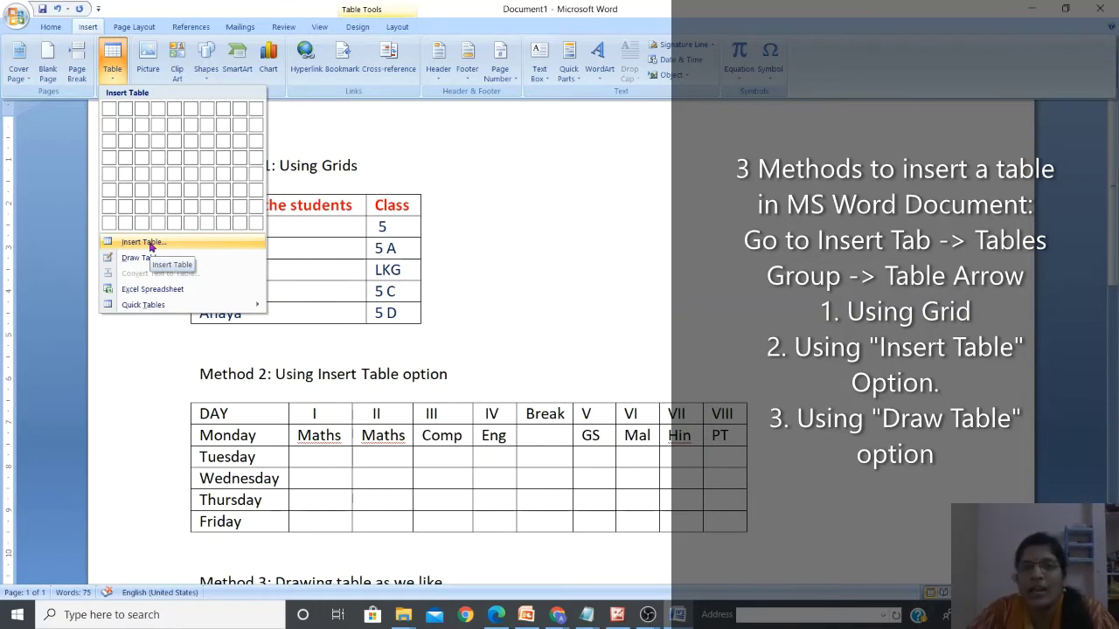
left_click(149, 244)
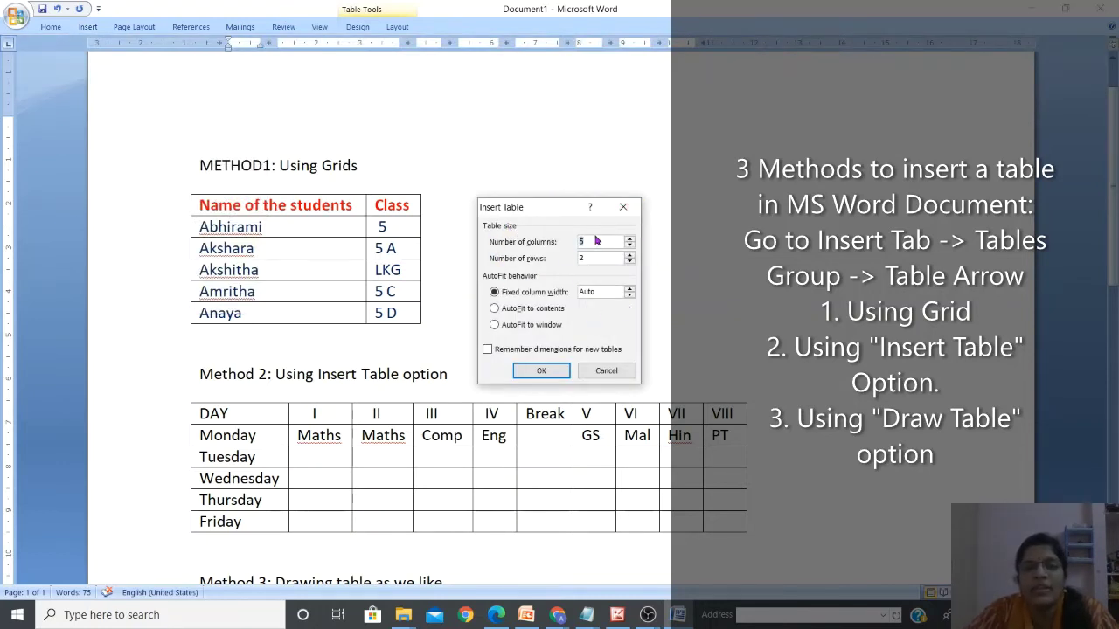
left_click(600, 370)
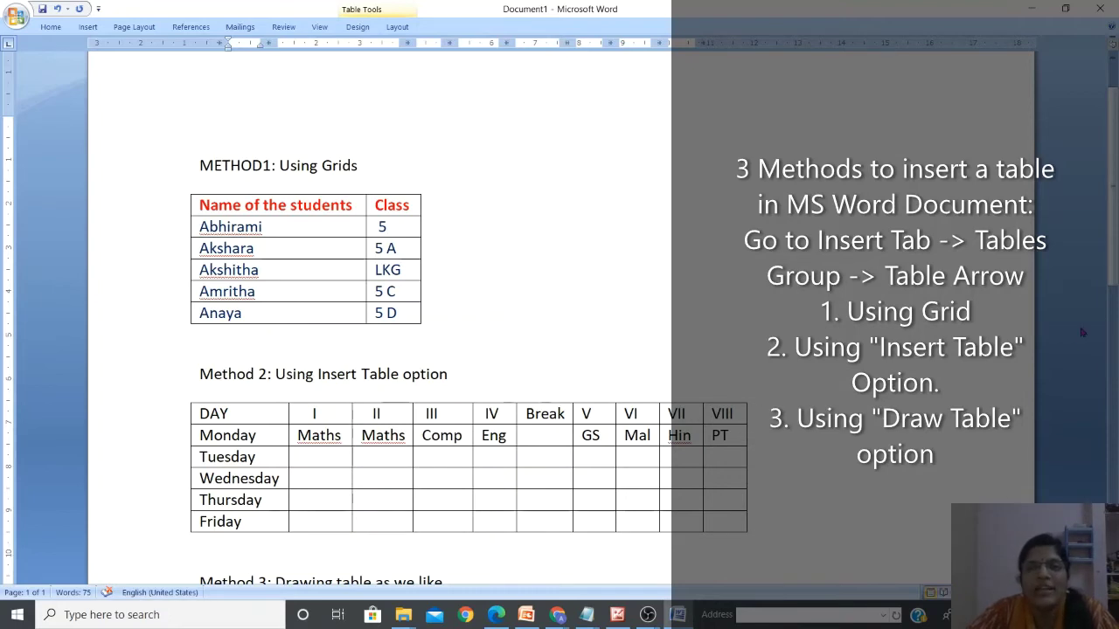
Step: Place the insertion point in the blank row below the first student in the Method 3 table and turn on Draw Table
scroll(1114, 315, "down", 2)
scroll(1114, 317, "down", 11)
scroll(1112, 298, "up", 4)
scroll(1112, 298, "up", 2)
left_click(230, 322)
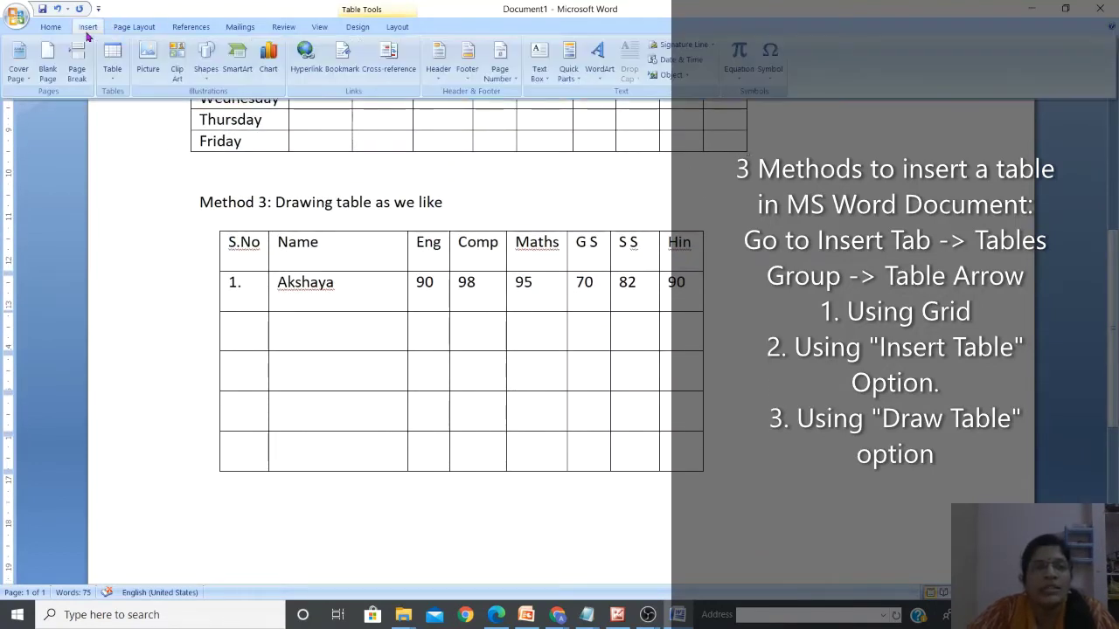
left_click(112, 74)
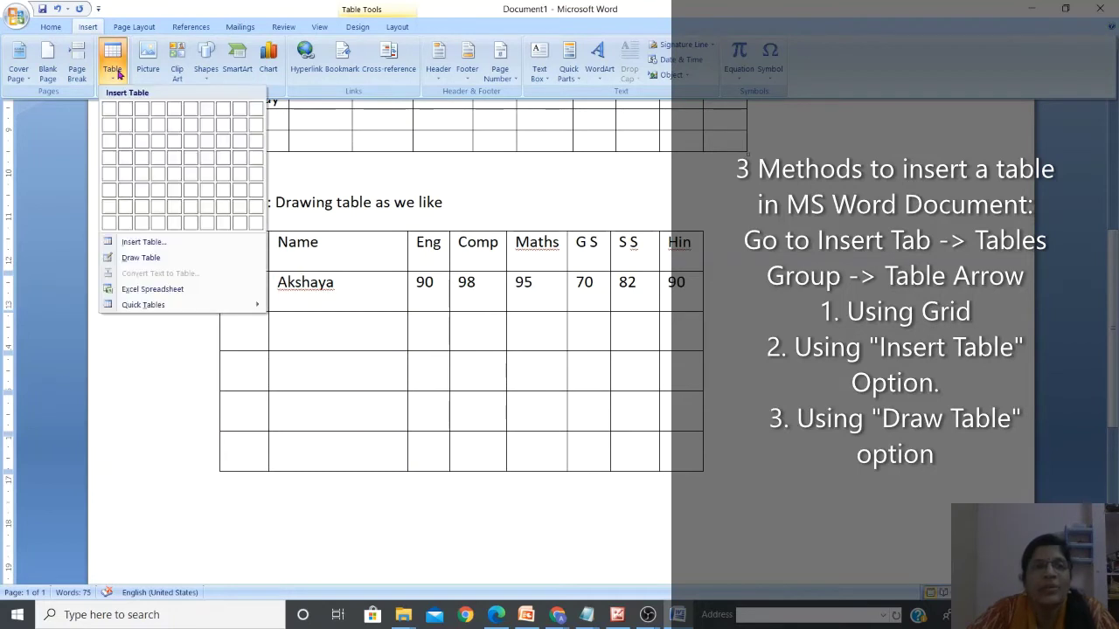
left_click(124, 259)
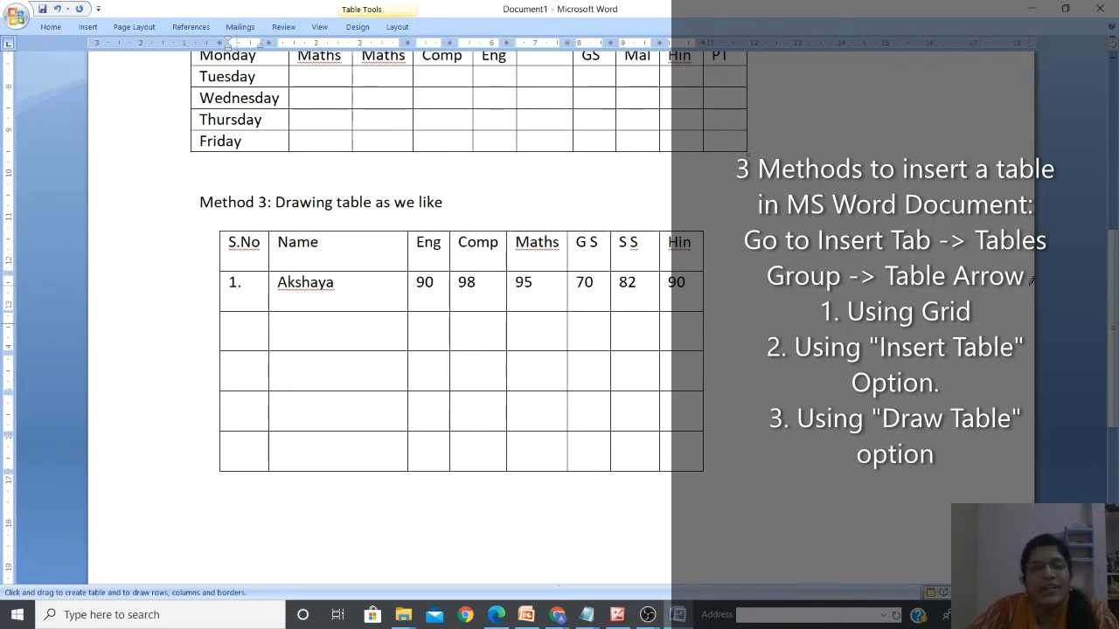
Step: Preview a 4x5 table in the size grid without inserting it, and turn off Draw Table
scroll(1107, 209, "up", 5)
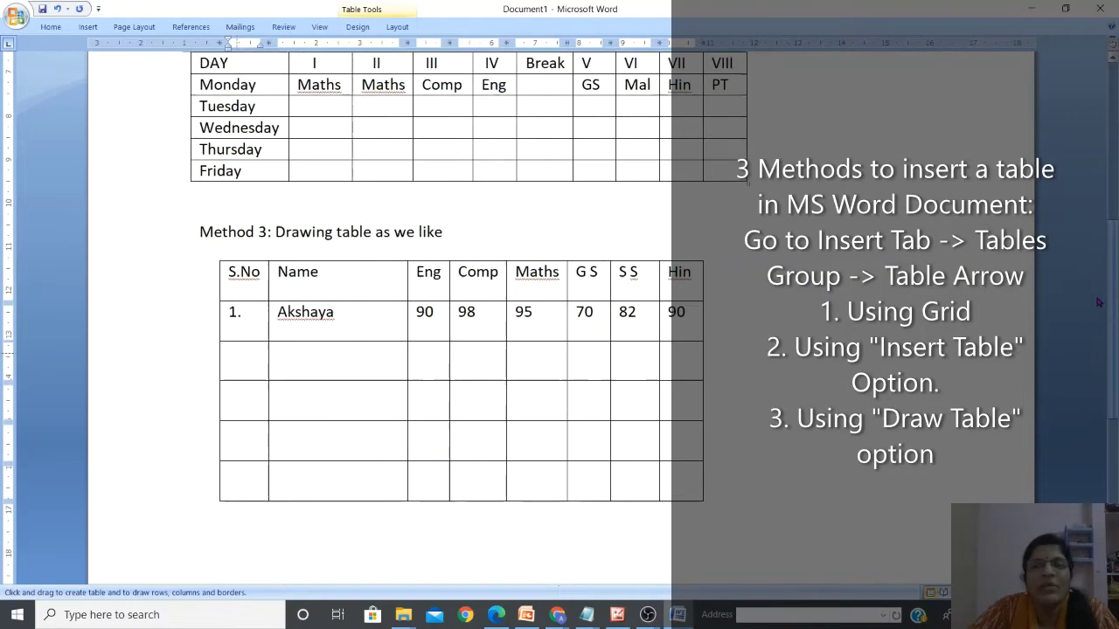
scroll(1108, 210, "up", 2)
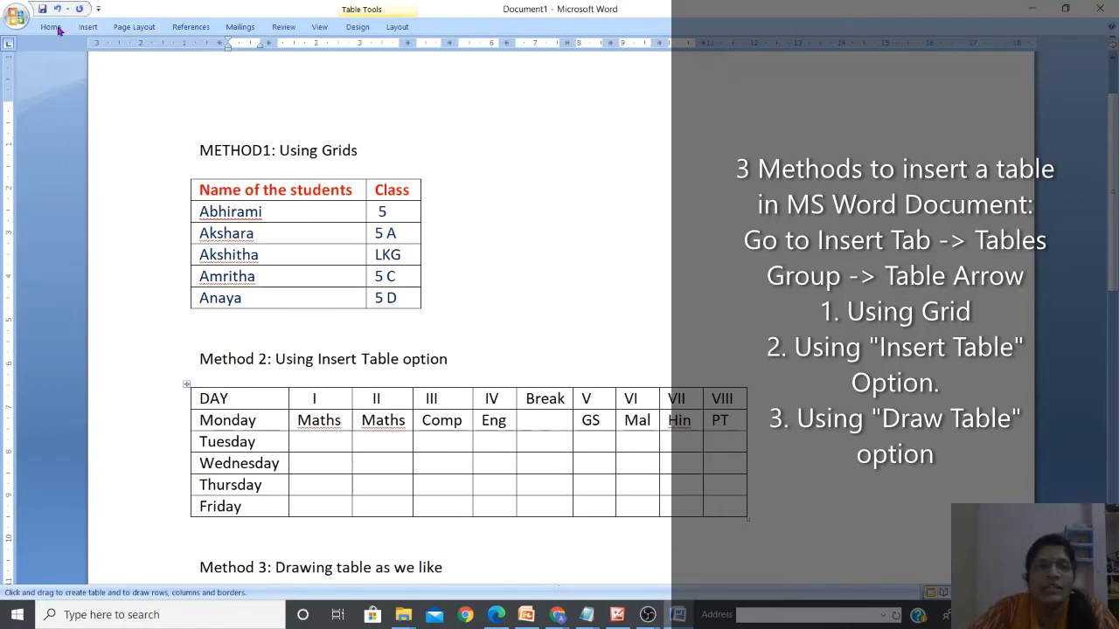
left_click(88, 26)
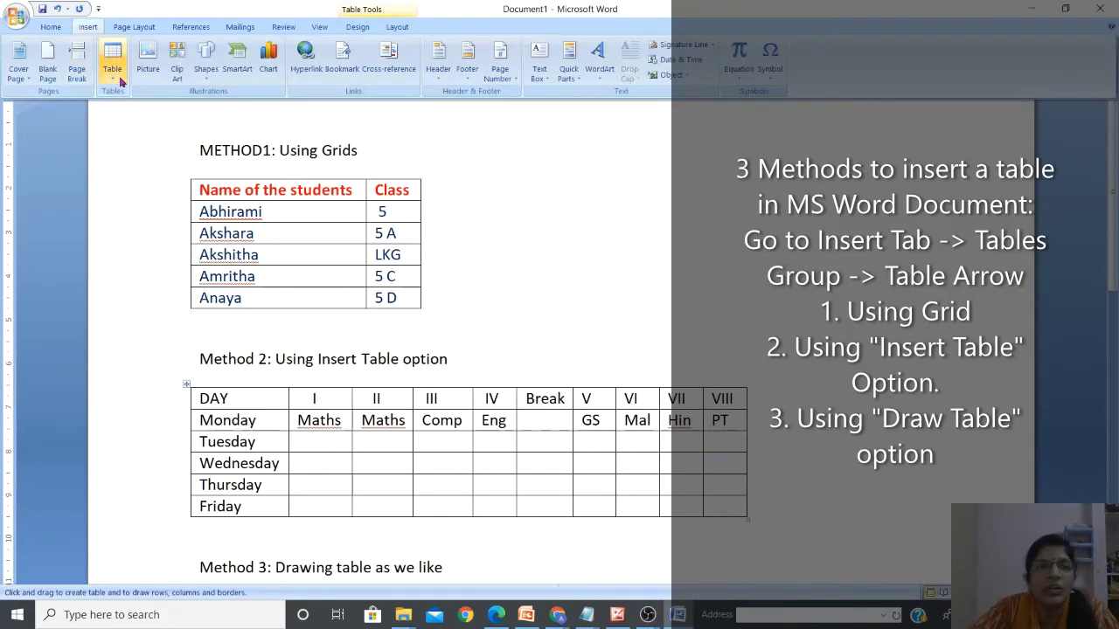
left_click(118, 80)
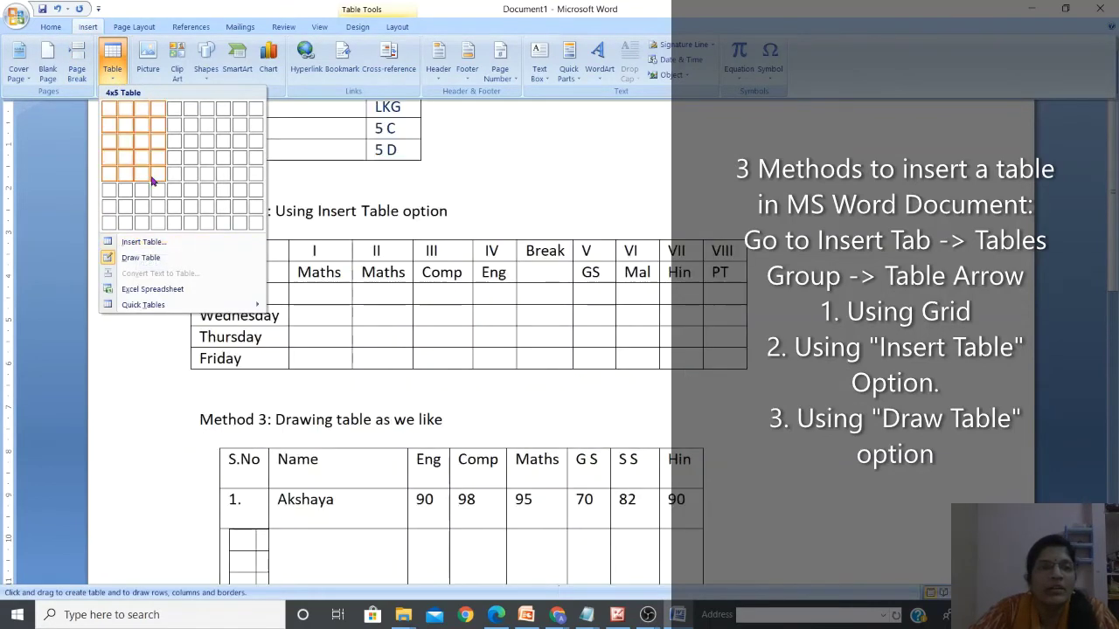
left_click(140, 257)
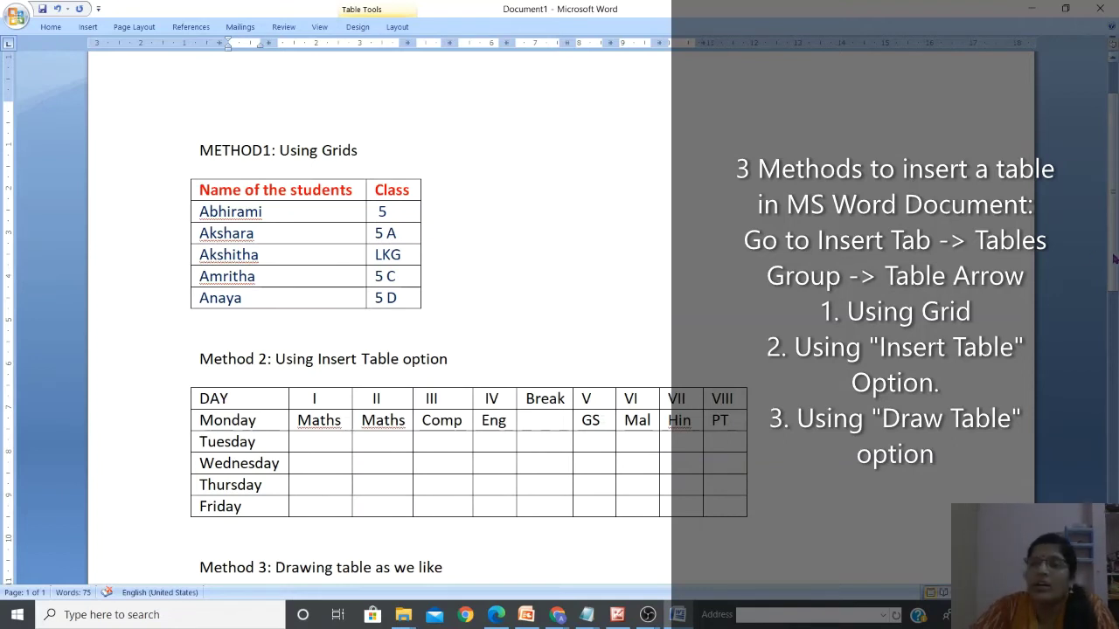
Step: Insert a row below Friday in the Method 2 timetable and enter Saturday in its DAY cell
left_click_drag(1115, 258, 1117, 289)
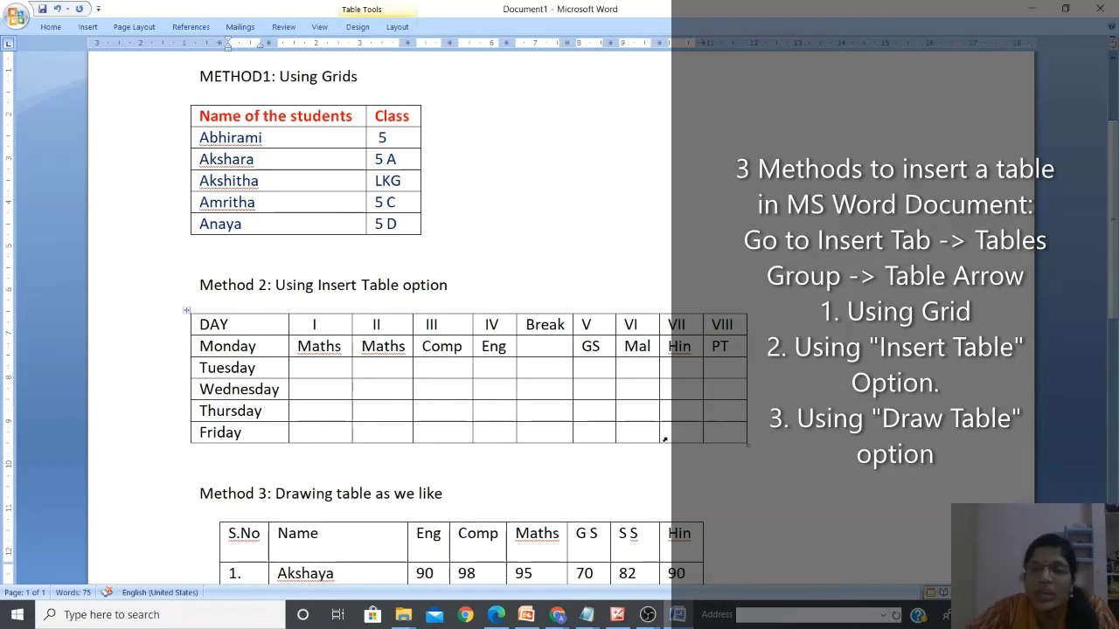
left_click(728, 435)
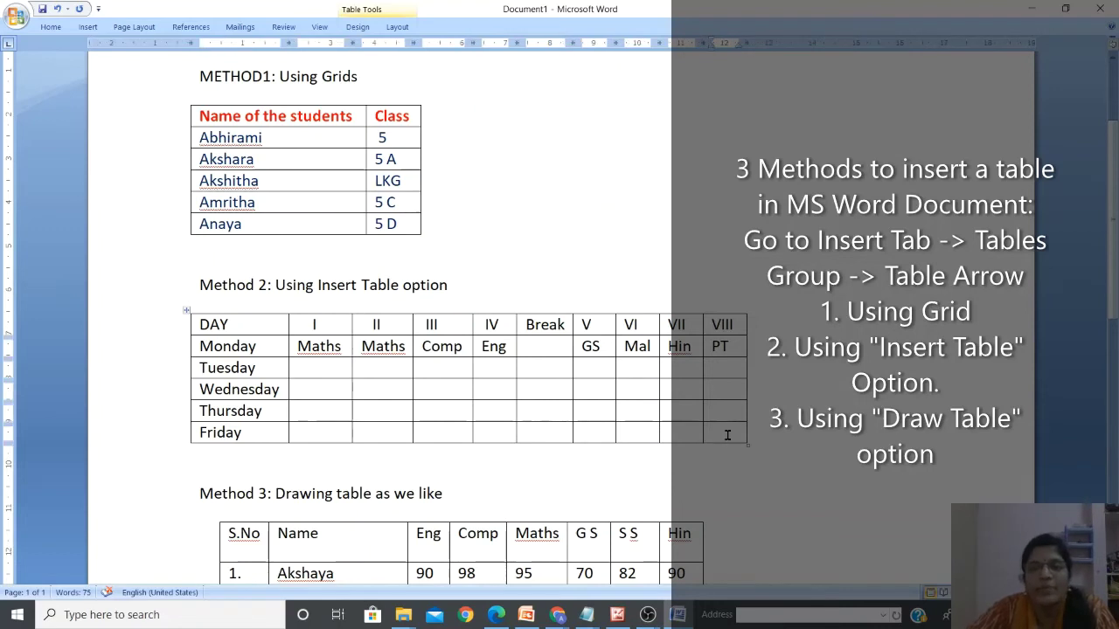
right_click(728, 435)
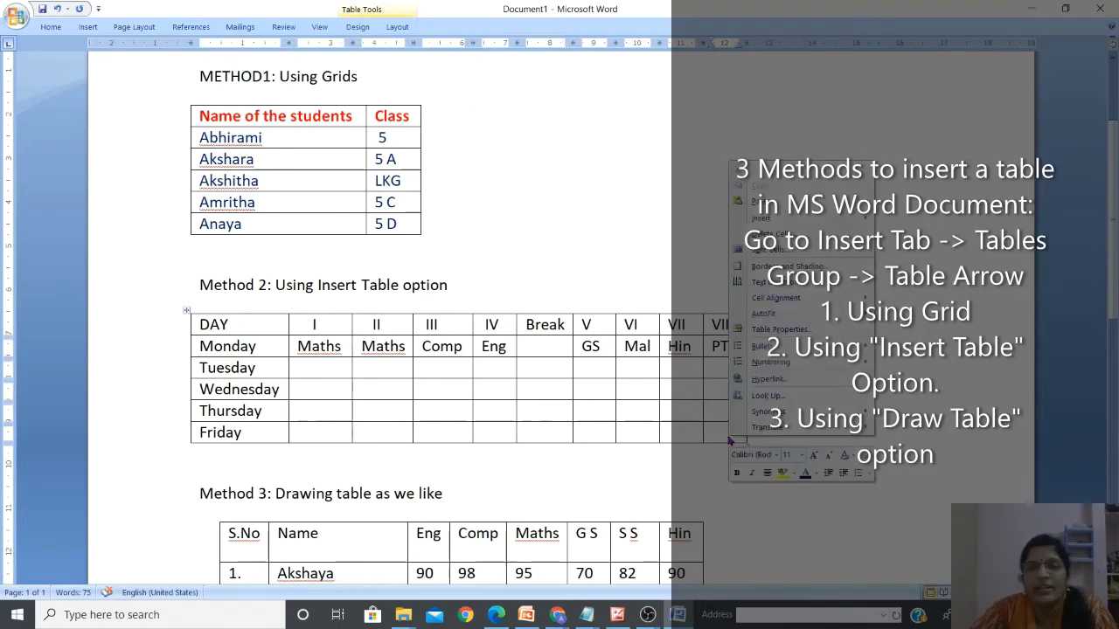
mouse_move(847, 219)
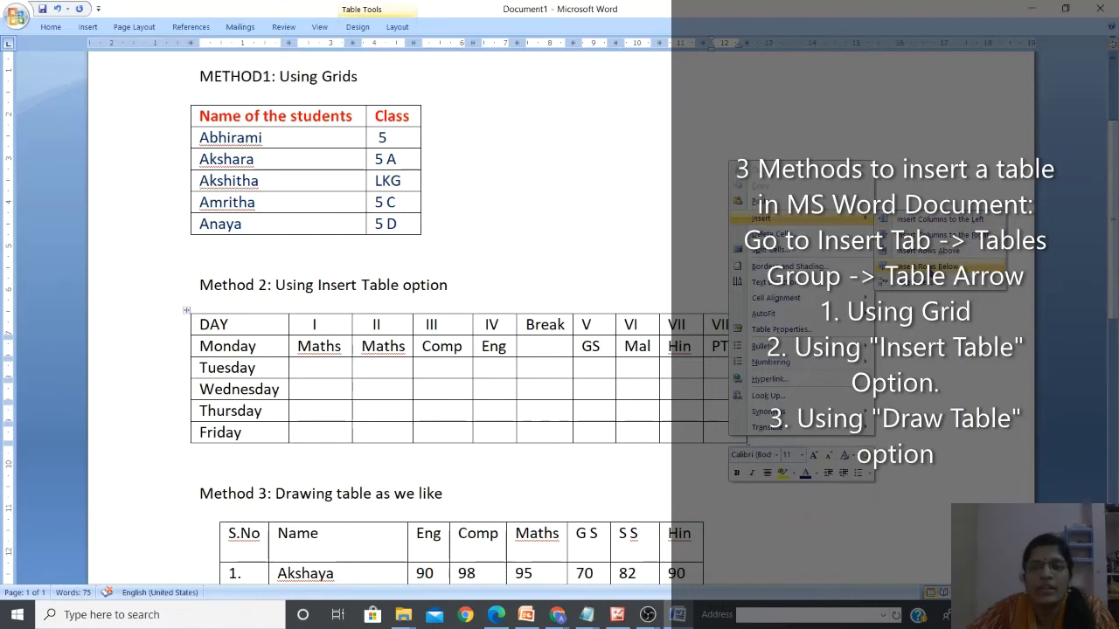
left_click(929, 266)
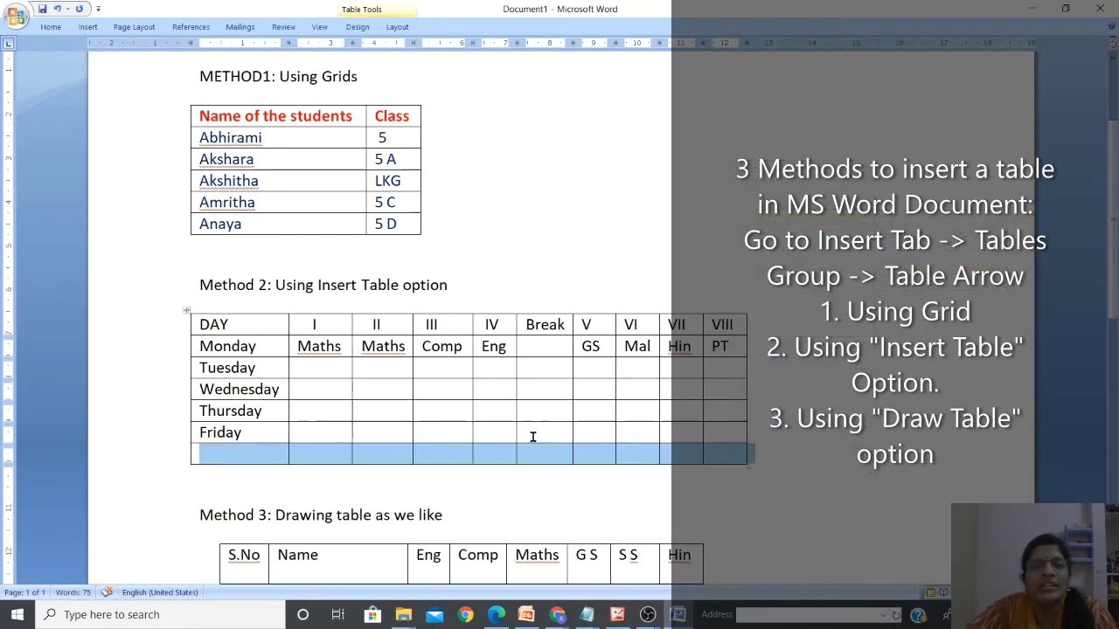
left_click(256, 463)
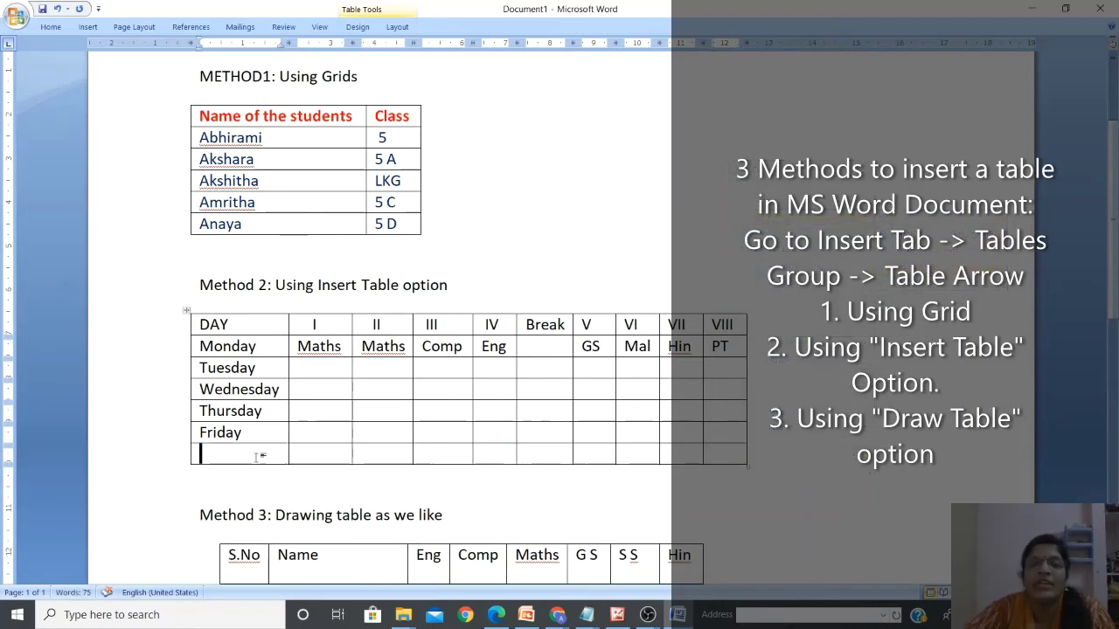
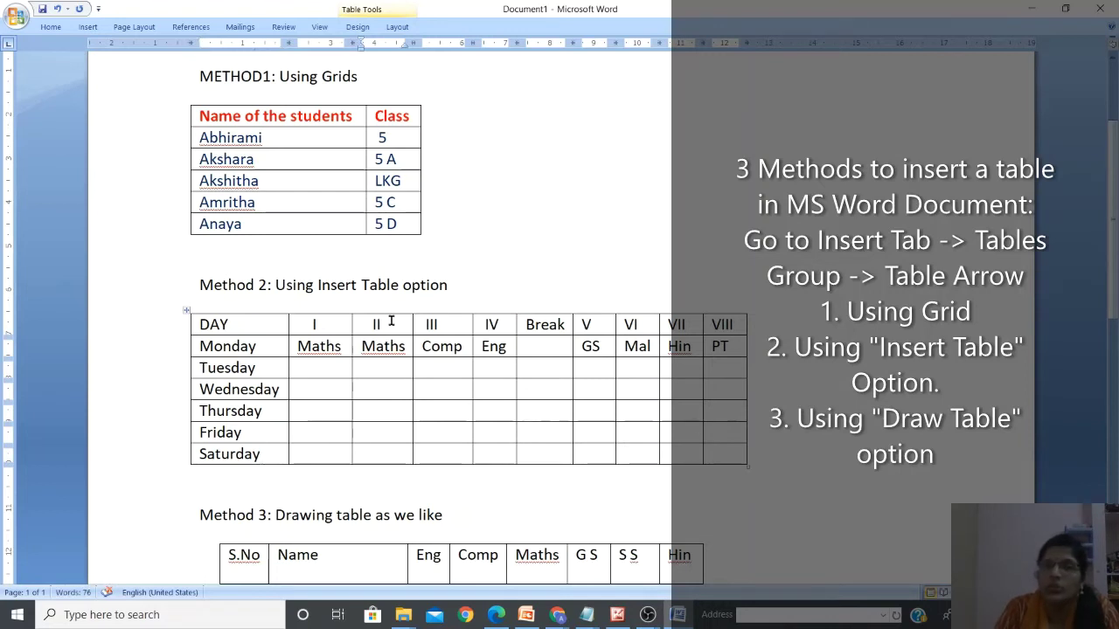
Step: Insert a blank column immediately to the right of period II in the timetable
right_click(391, 321)
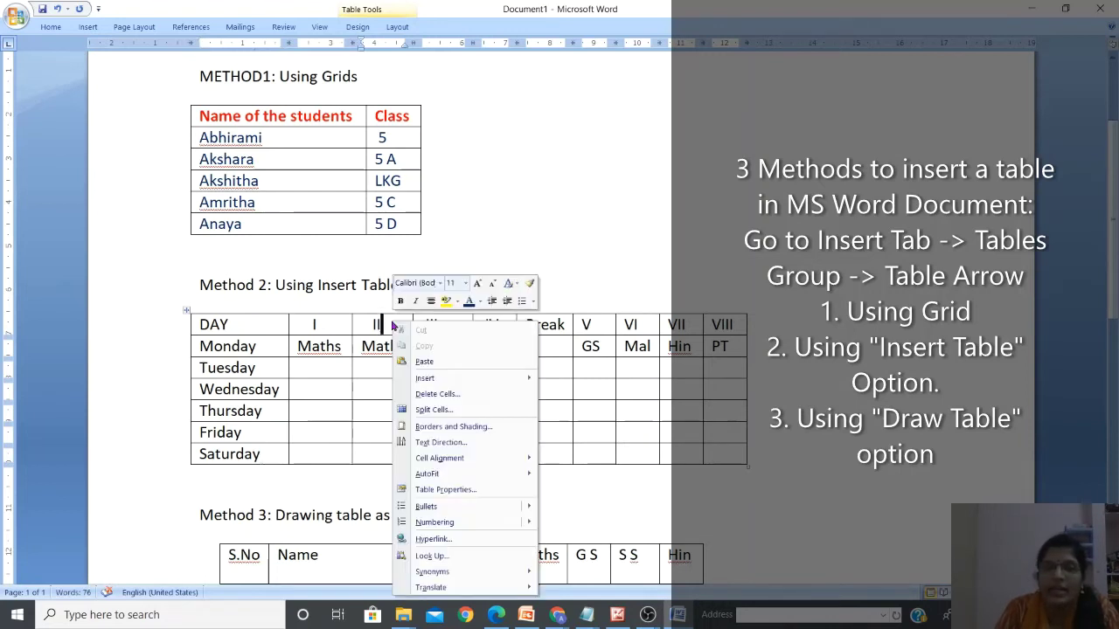
mouse_move(427, 383)
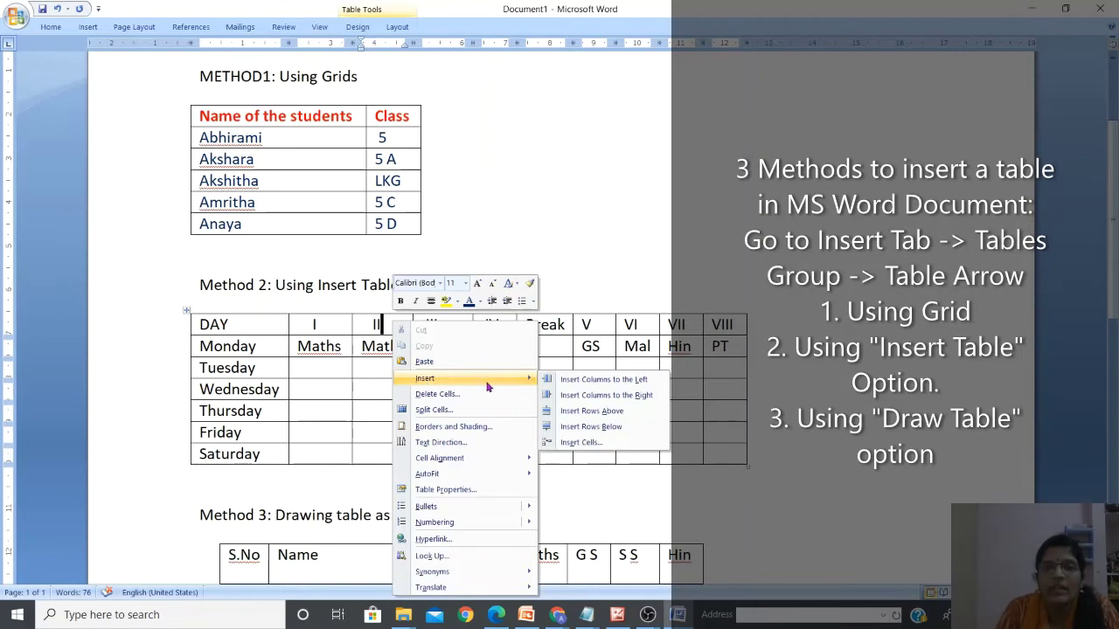
left_click(604, 396)
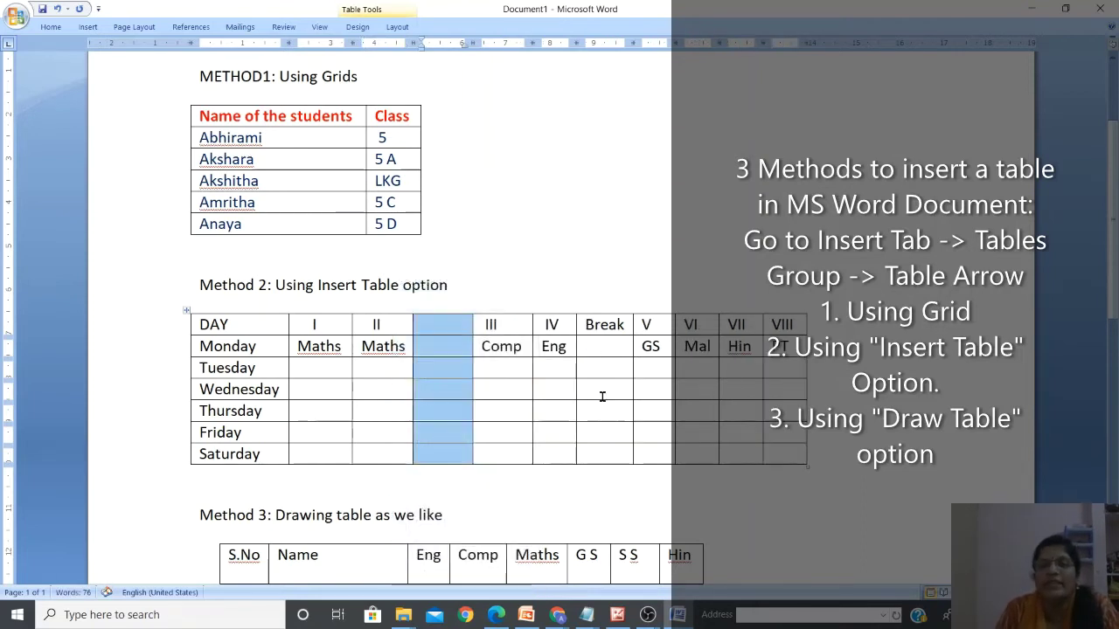
Step: Insert another blank column immediately to the left of period III in the timetable
left_click(509, 332)
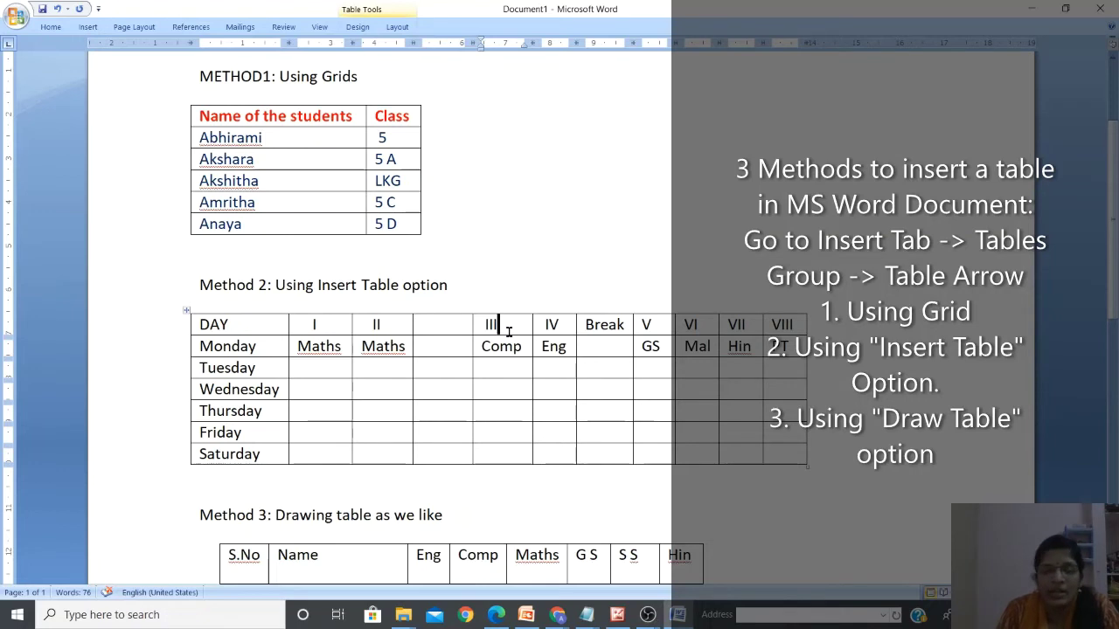
right_click(508, 332)
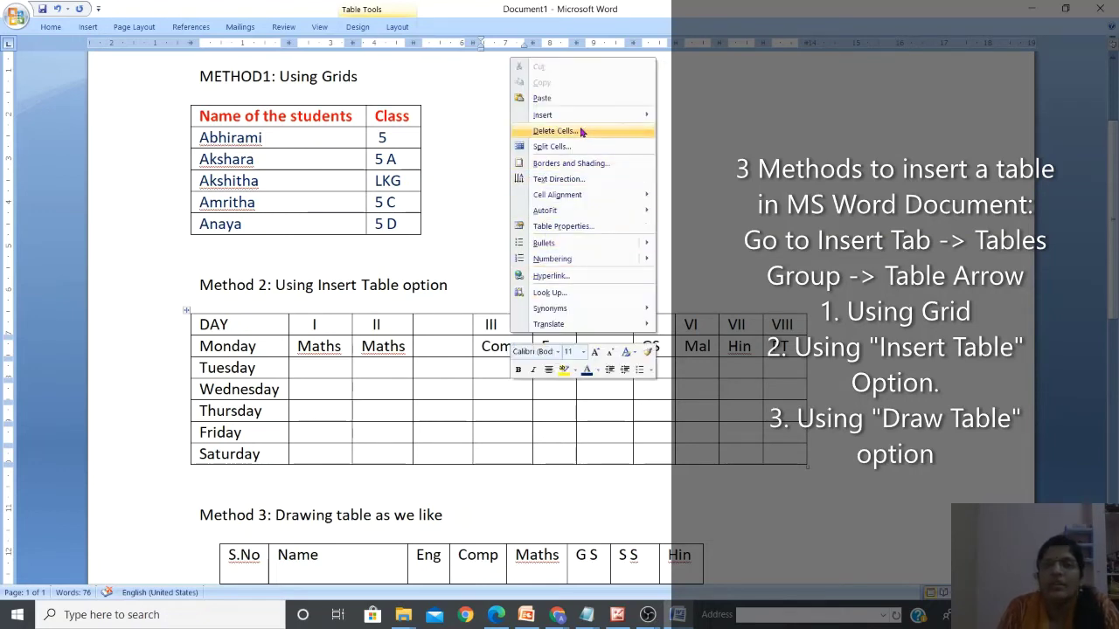
mouse_move(598, 120)
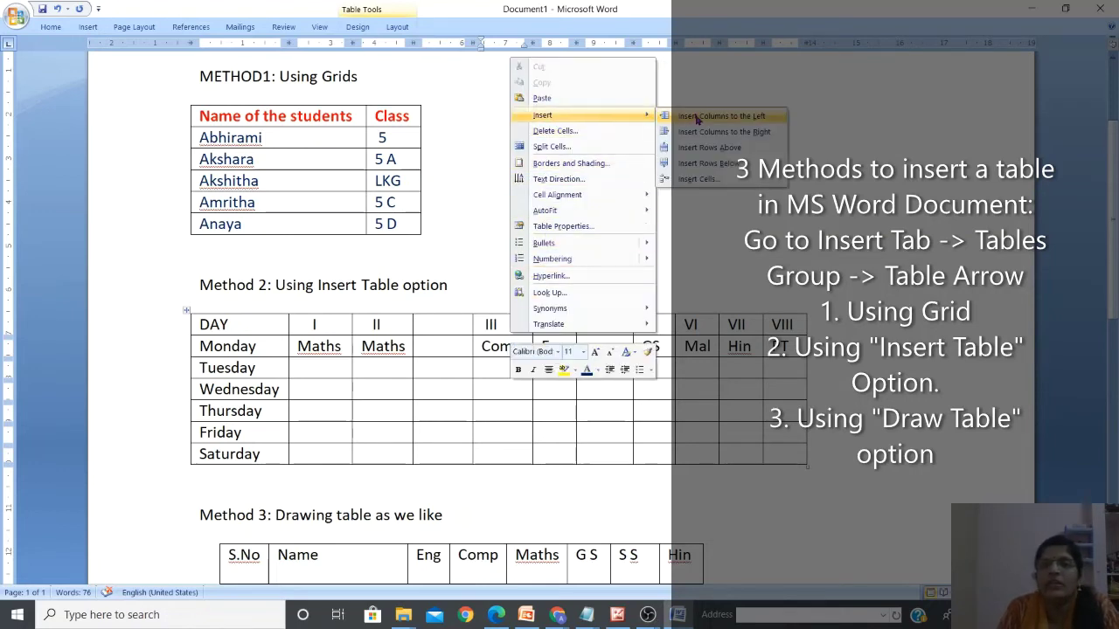
left_click(697, 119)
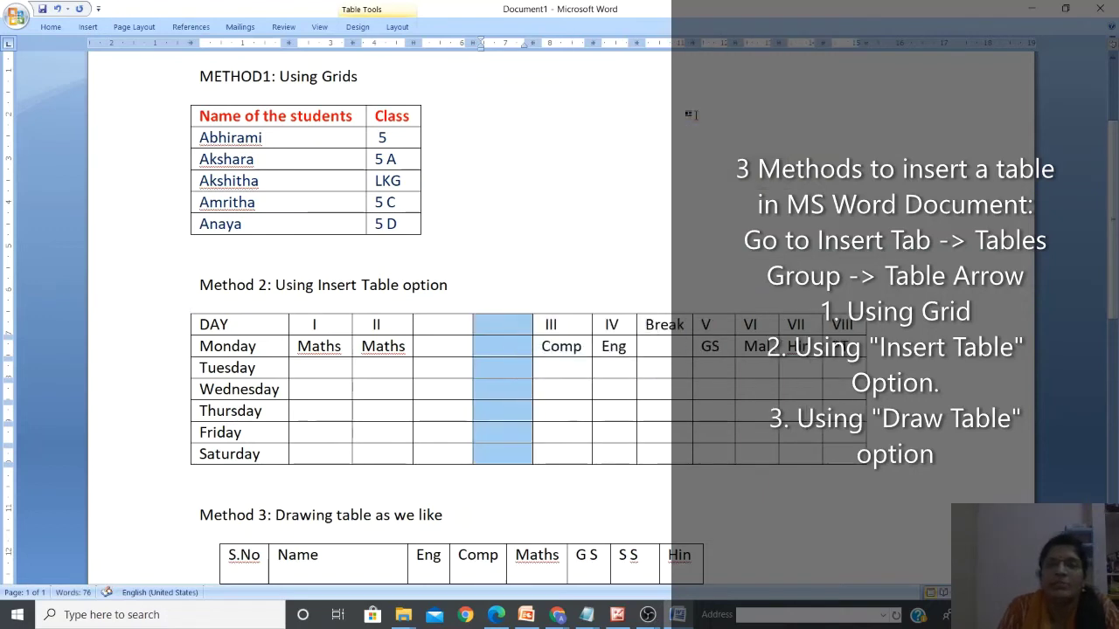
left_click(442, 325)
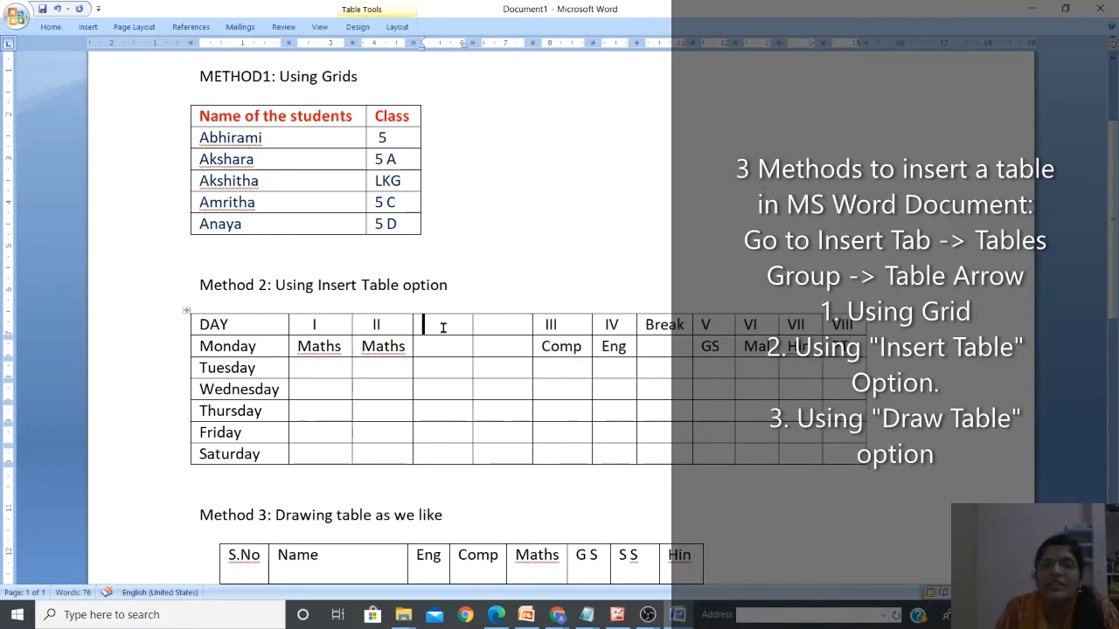
left_click(494, 328)
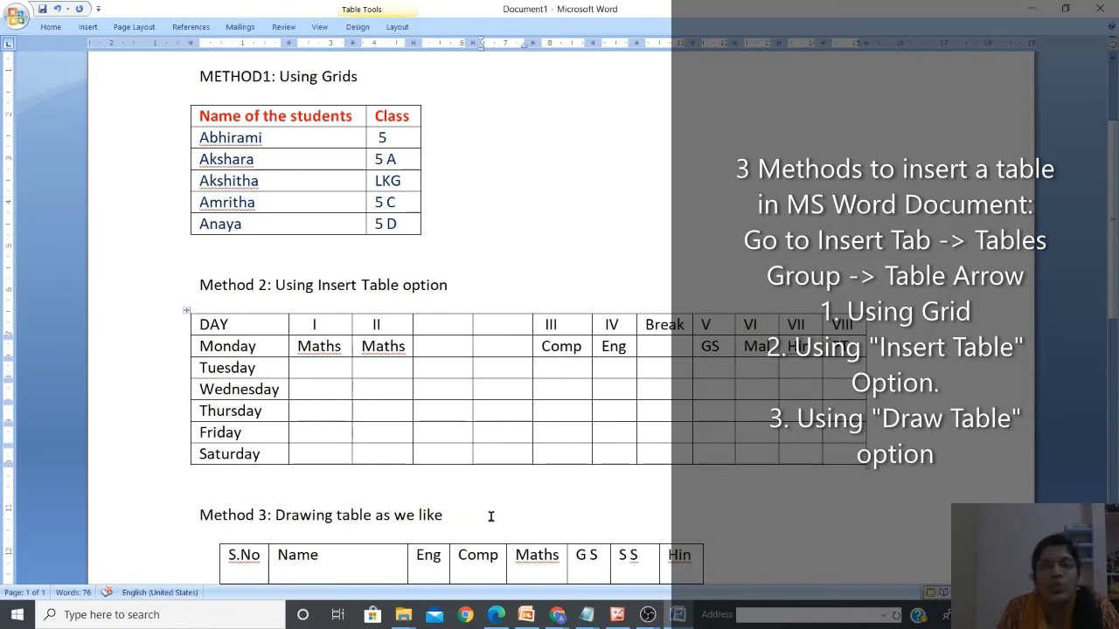
Step: Delete the entire blank column immediately before period III in the Method 2 timetable
left_click(454, 322)
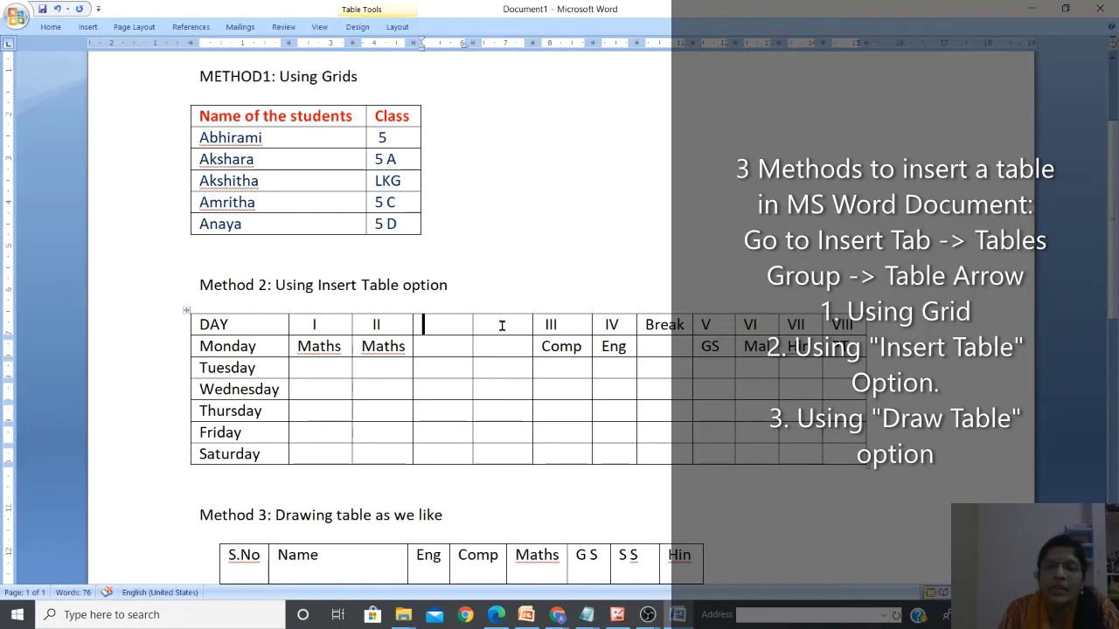
left_click(501, 326)
right_click(503, 328)
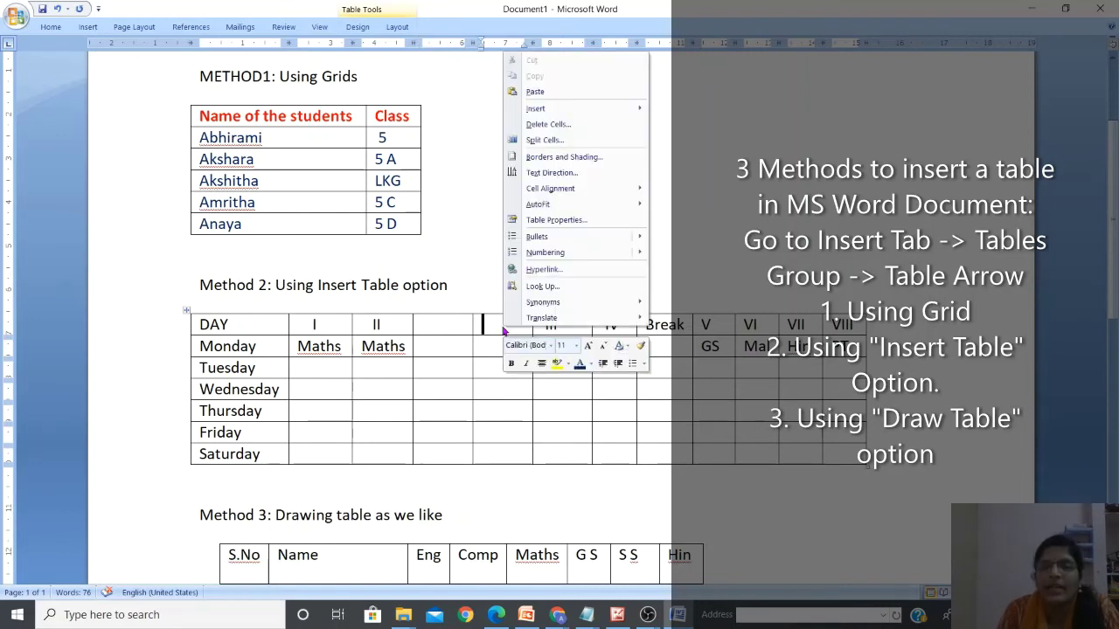
left_click(592, 125)
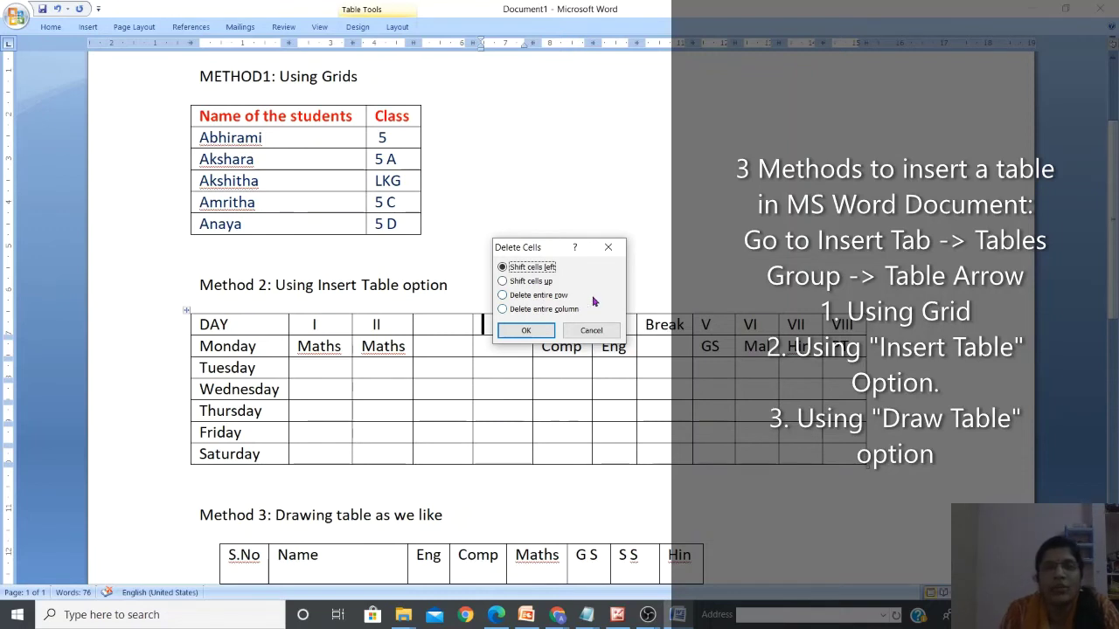
left_click(535, 309)
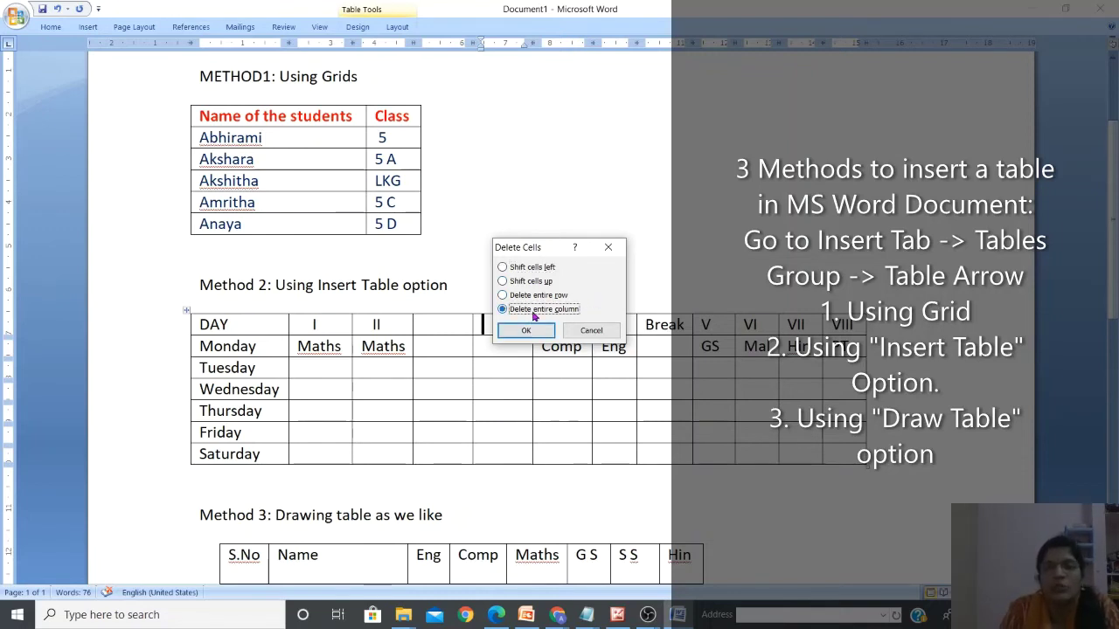
left_click(529, 331)
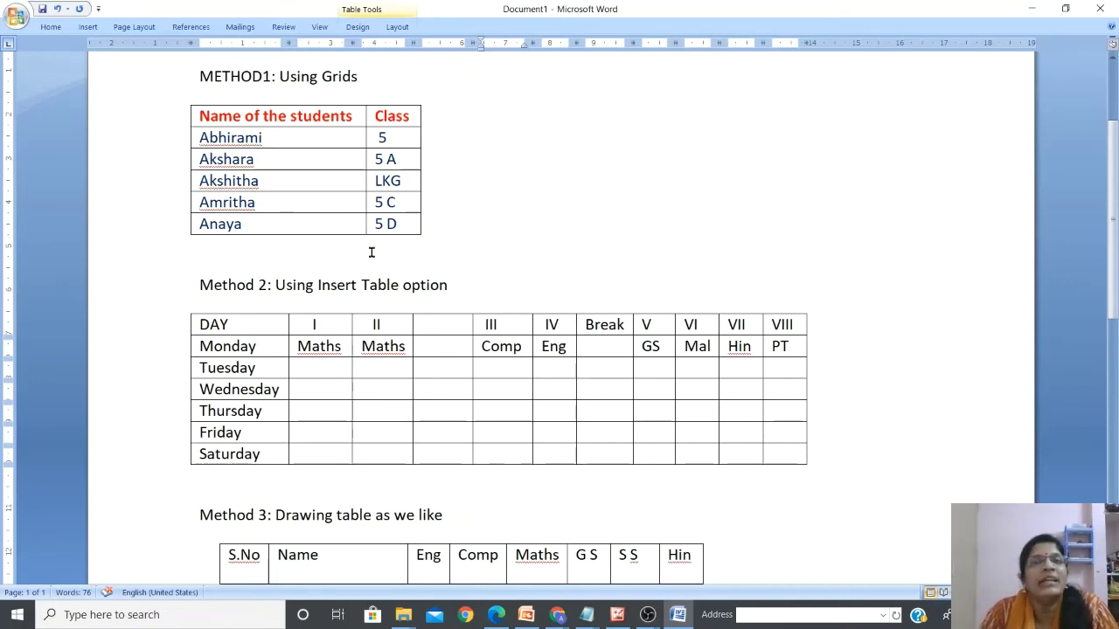
left_click(88, 27)
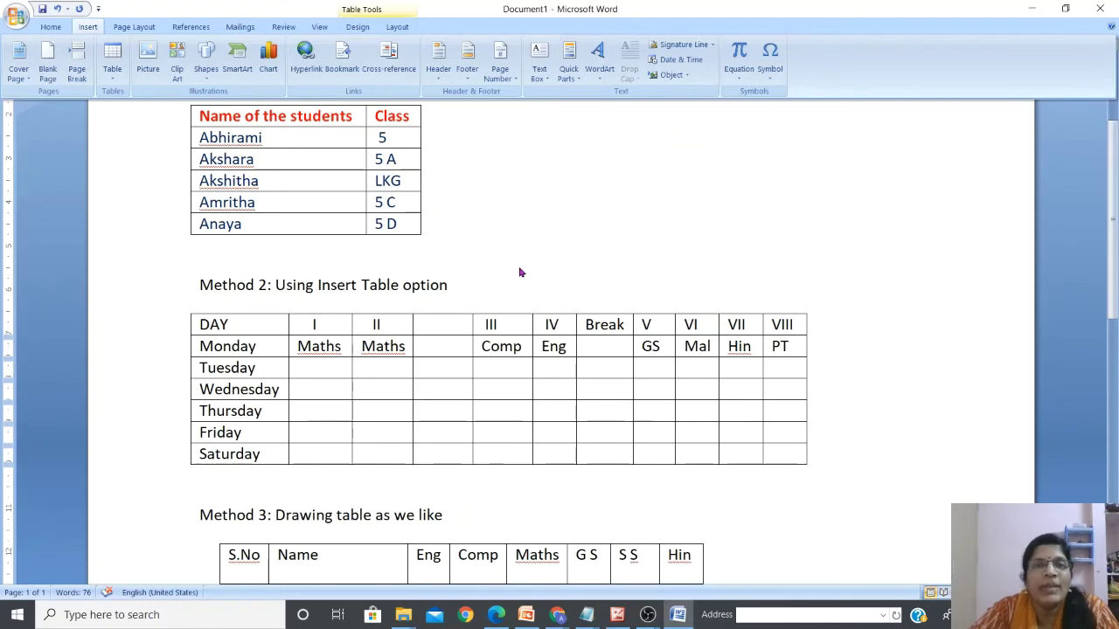
key("ctrl+F1")
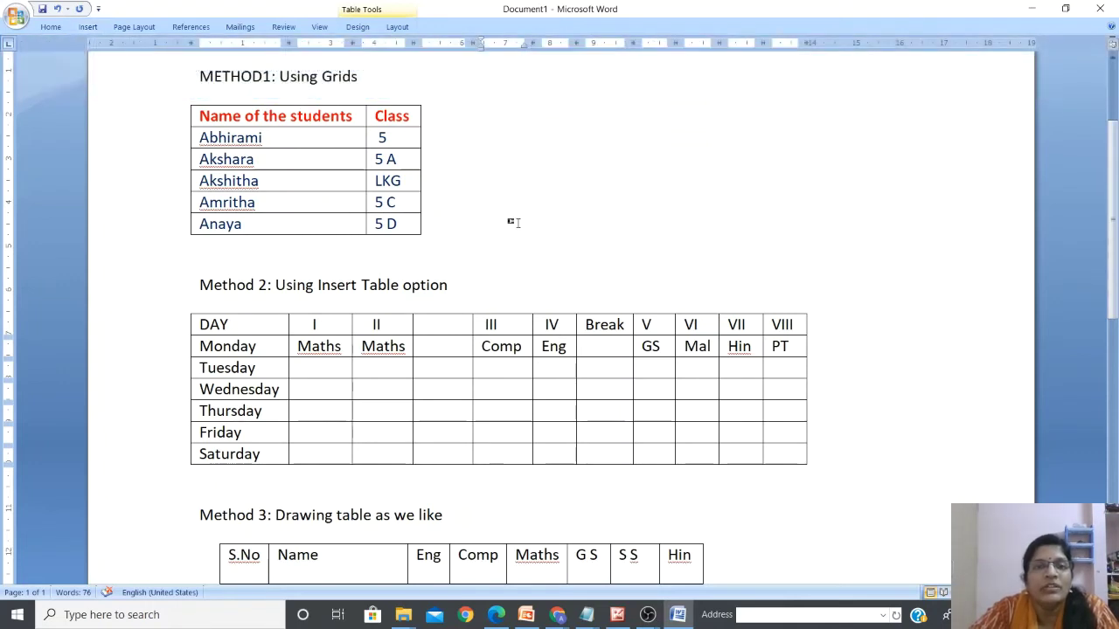
left_click(457, 201)
left_click(515, 125)
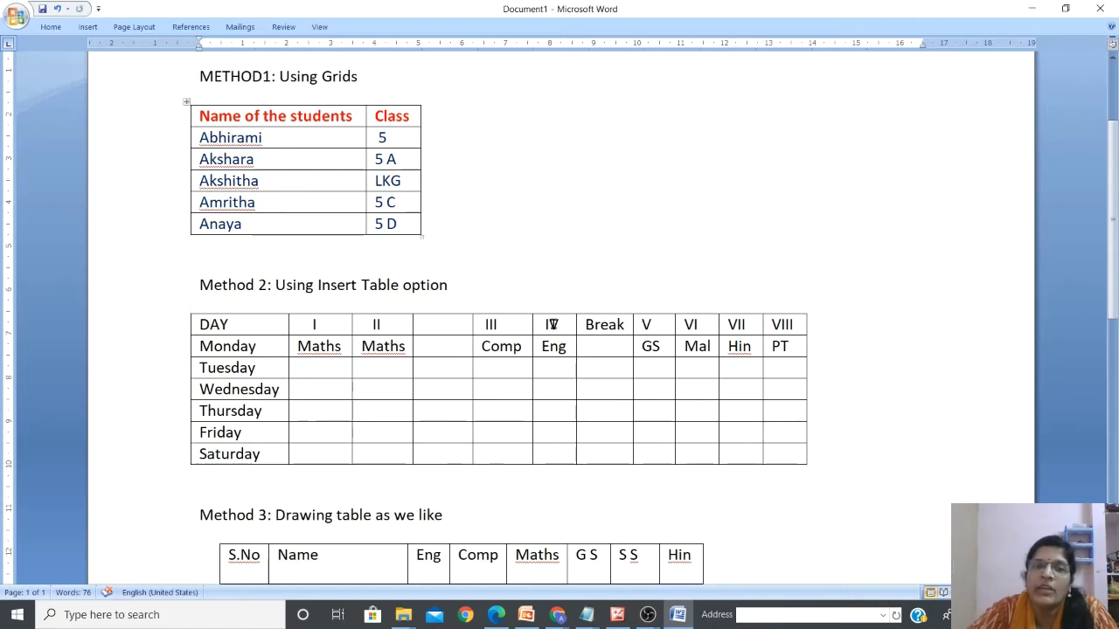
Step: Apply a built-in green table style with a solid header row and horizontal row lines to the Method 2 timetable
left_click(511, 393)
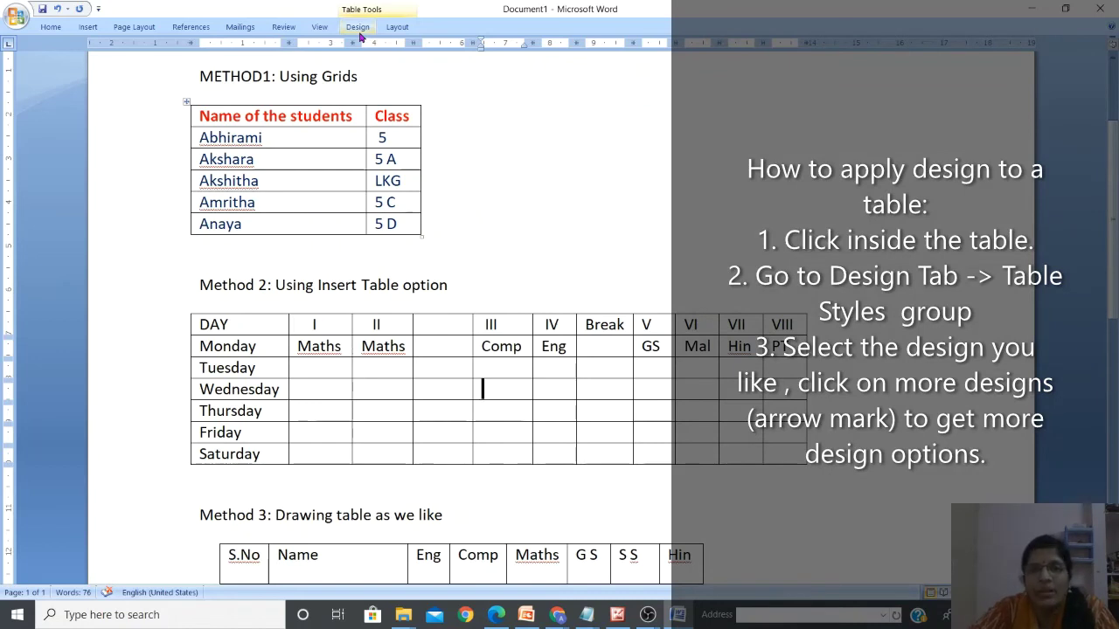
left_click(359, 27)
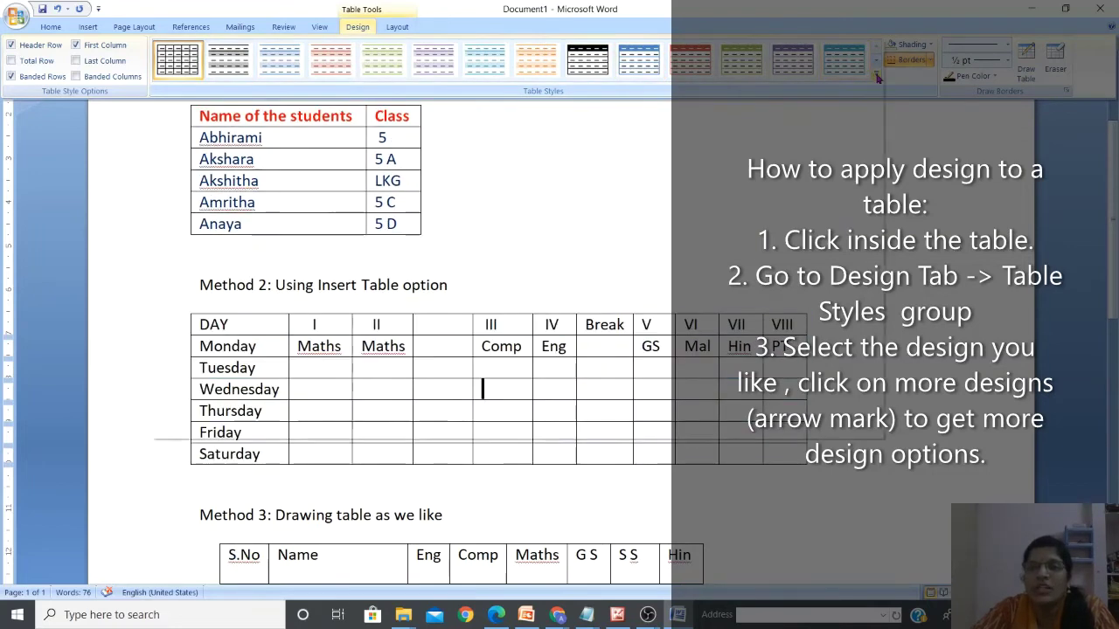
left_click(877, 76)
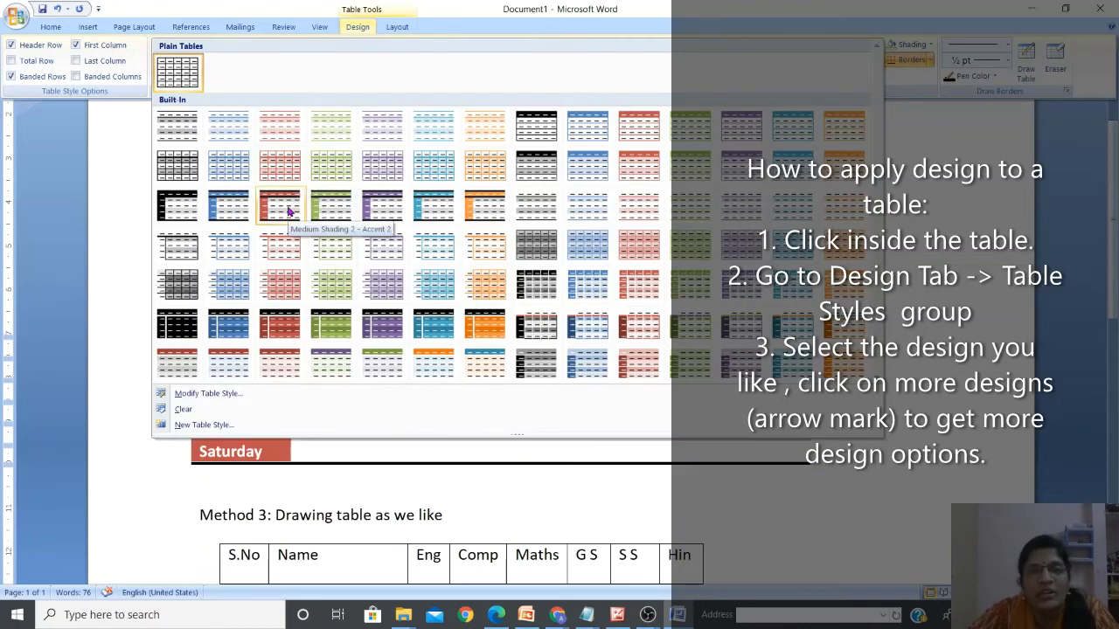
left_click(689, 126)
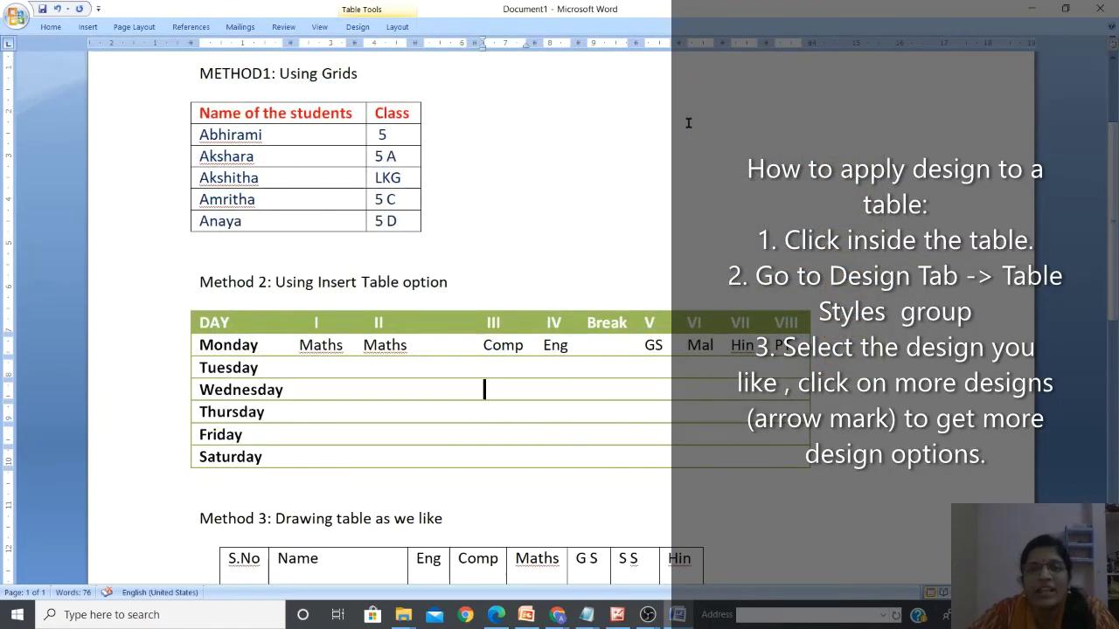
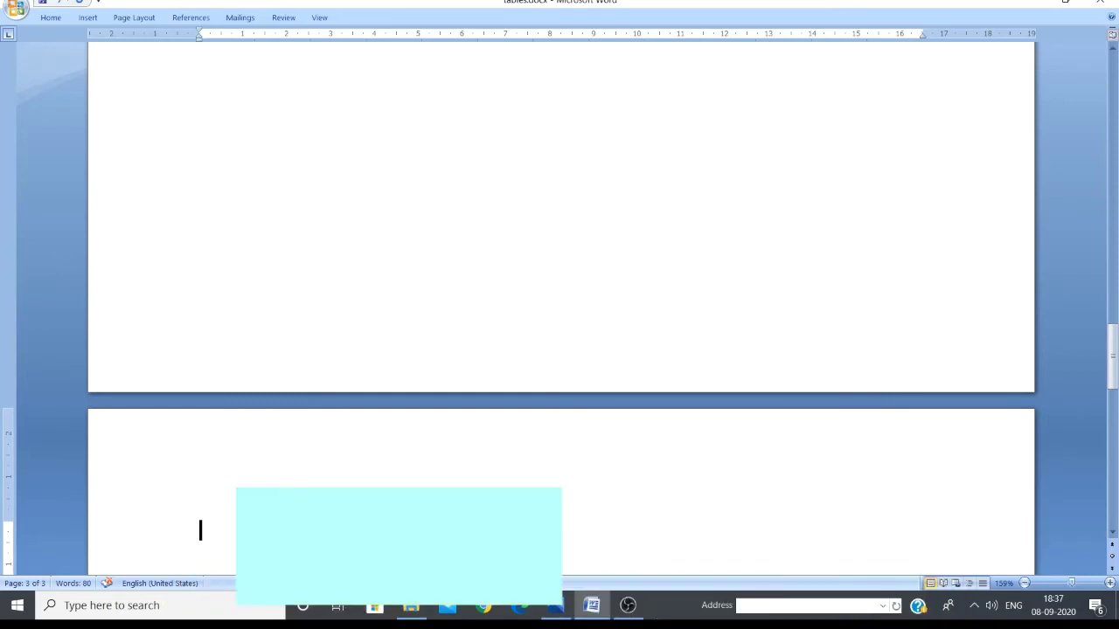
Step: Insert a blank table with three columns and five rows at the start of page 3
double_click(230, 516)
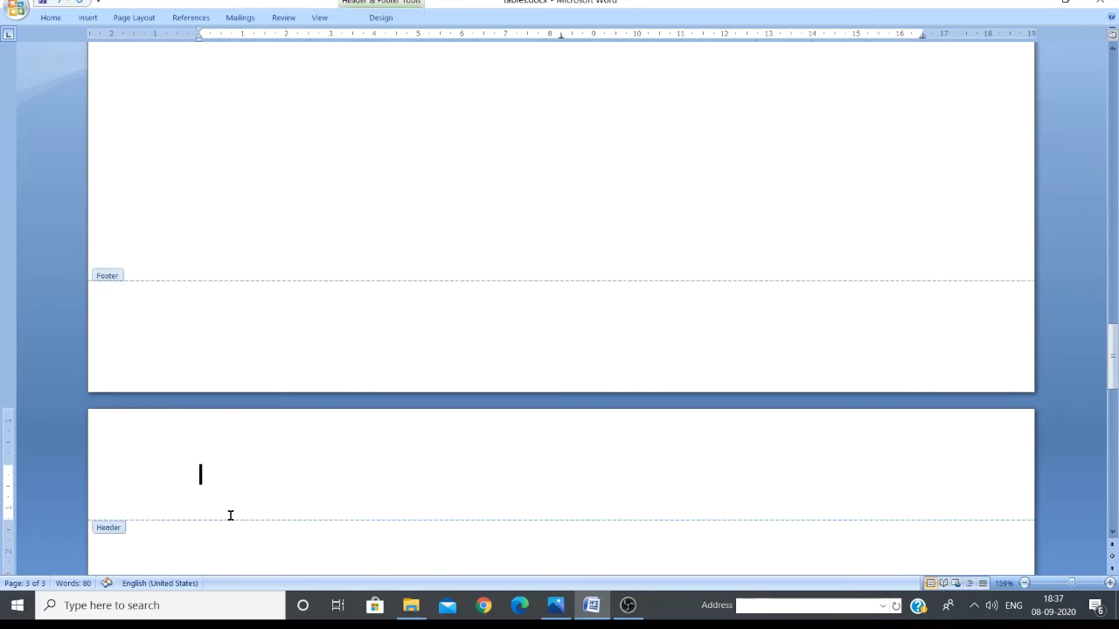
double_click(213, 546)
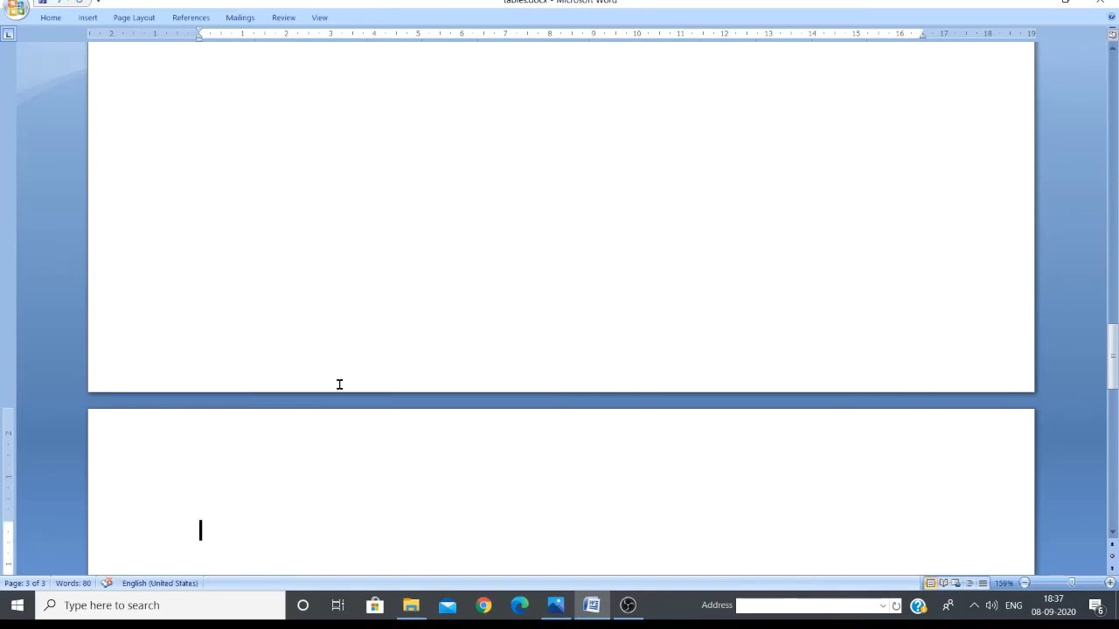
left_click(87, 18)
left_click(108, 70)
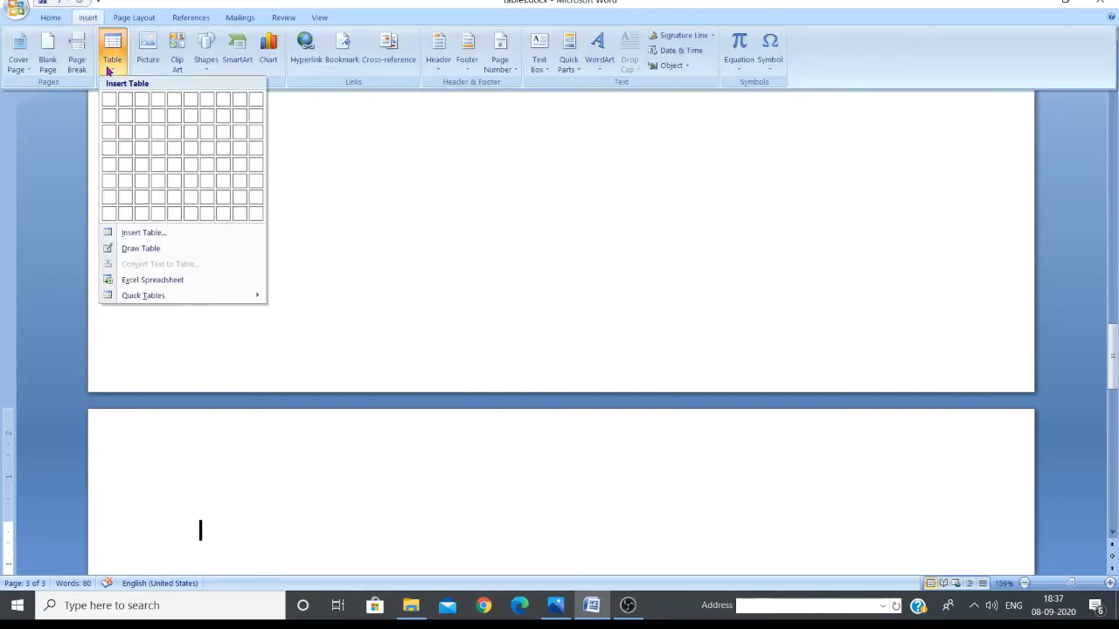
left_click(141, 163)
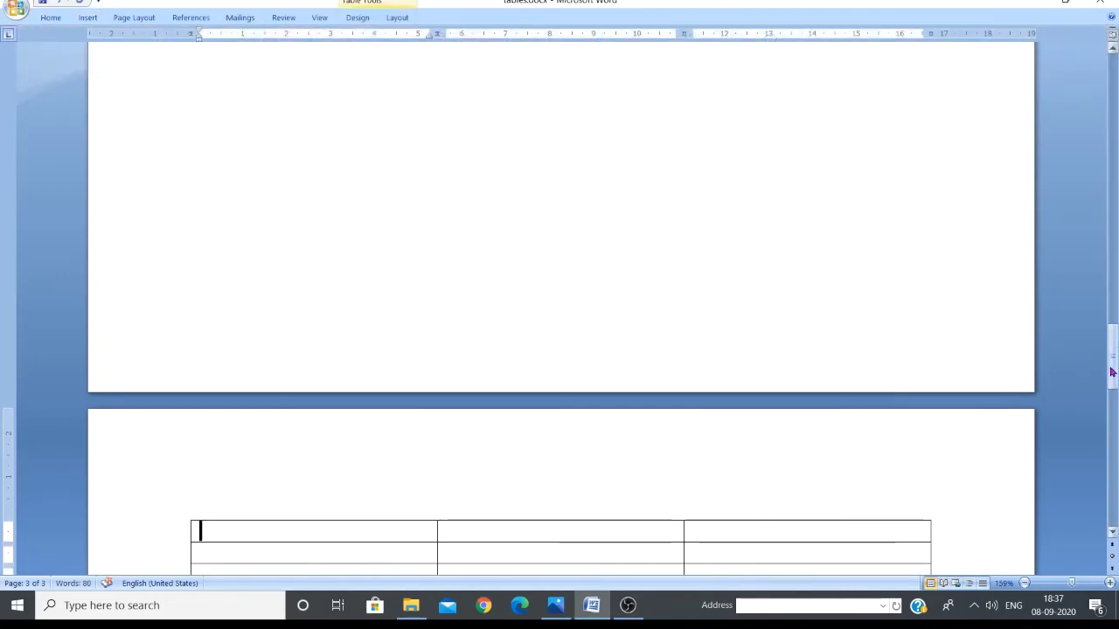
left_click_drag(1116, 352, 1060, 376)
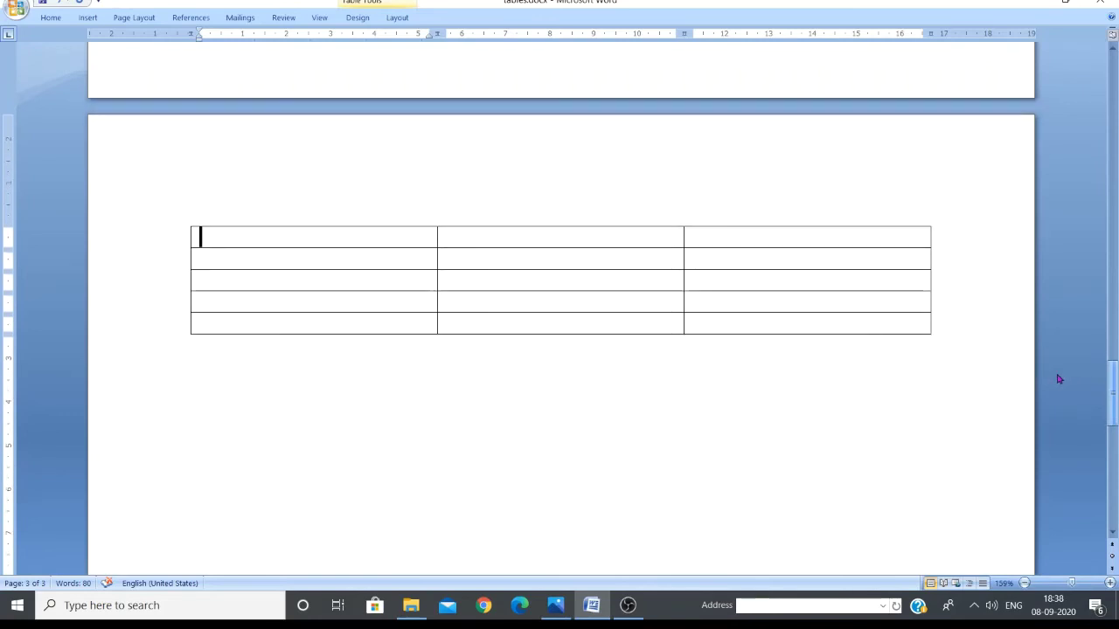
left_click(782, 325)
left_click(732, 446)
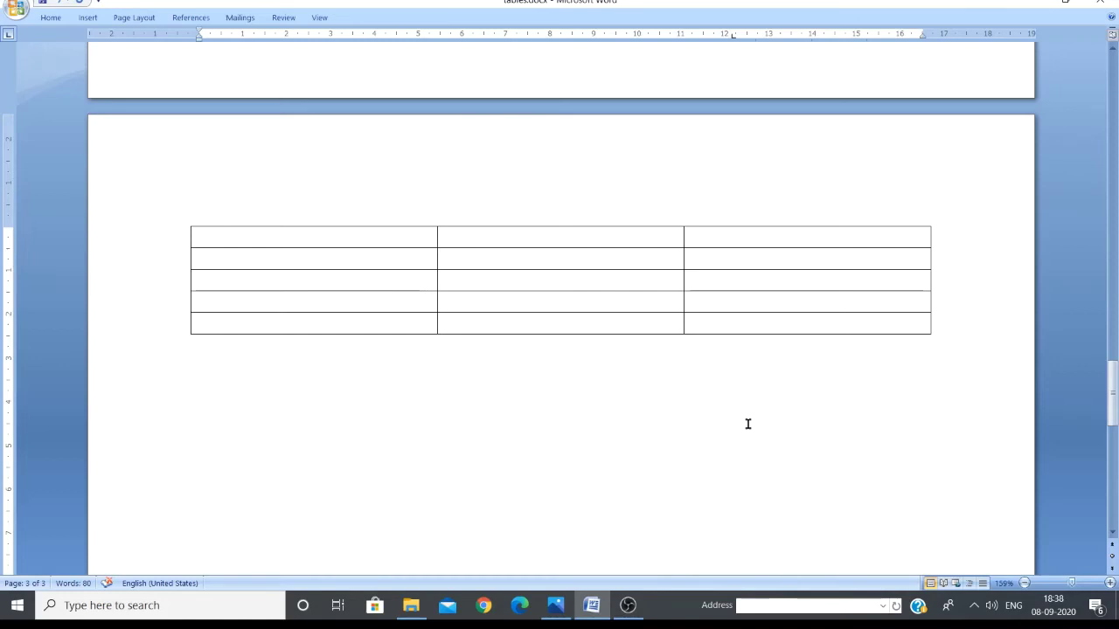
Step: Open Go To and look through the target types Line, Bookmark, Comment, Page and Section
key("ctrl+g")
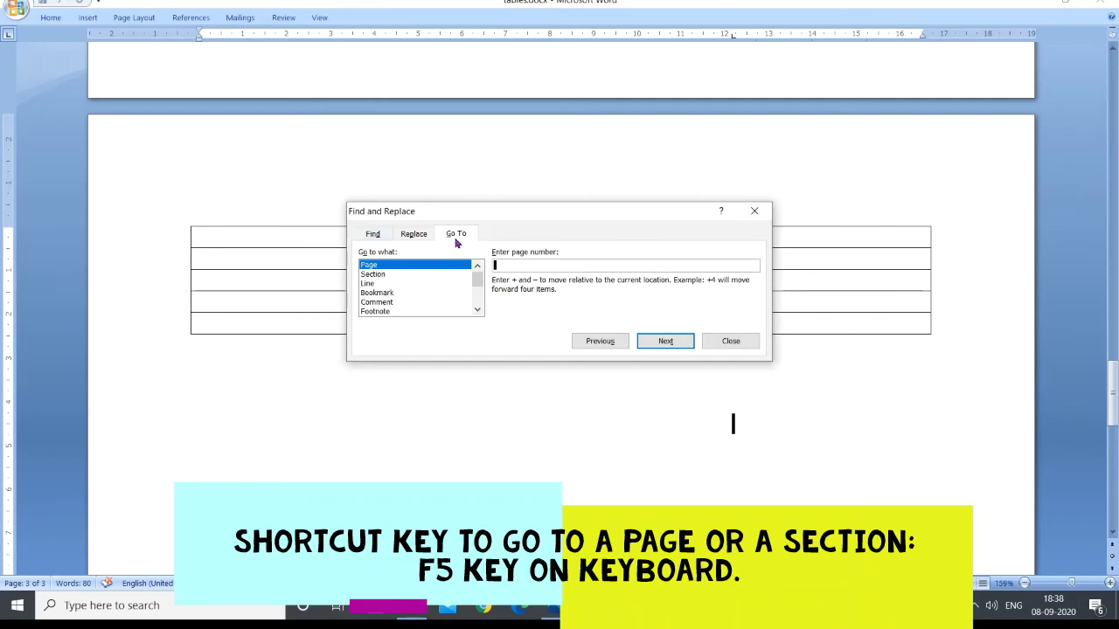
left_click(386, 284)
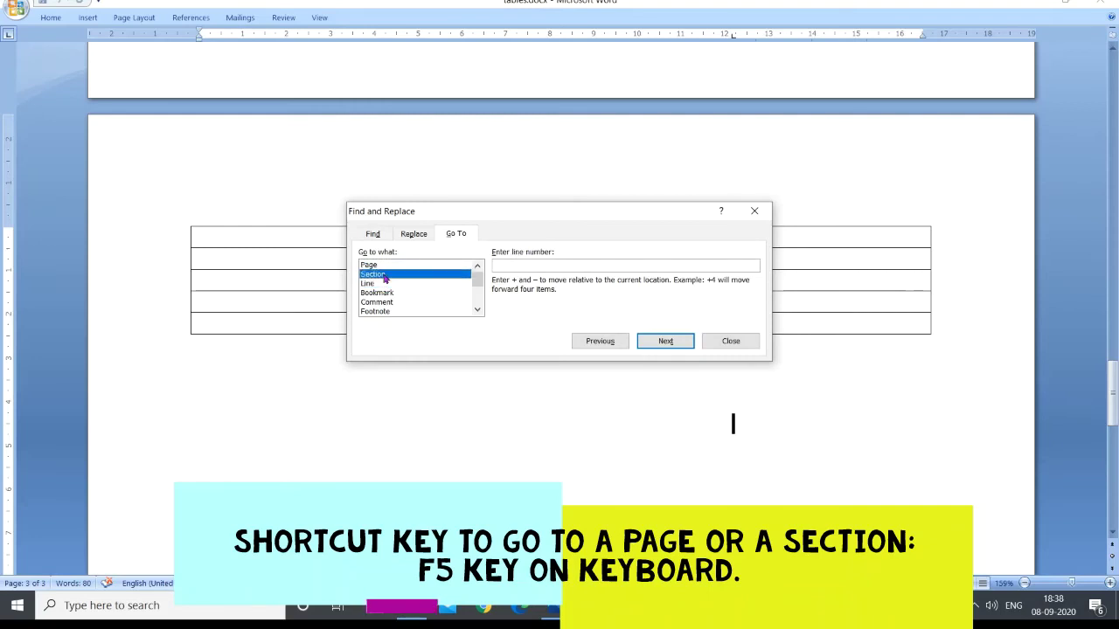
left_click(394, 294)
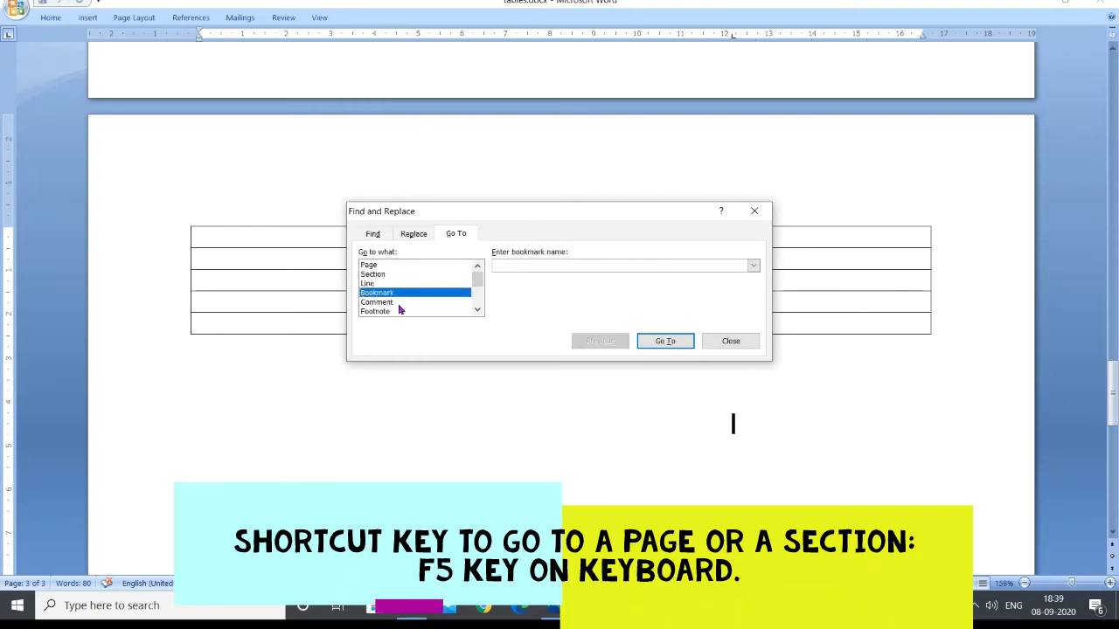
left_click(398, 303)
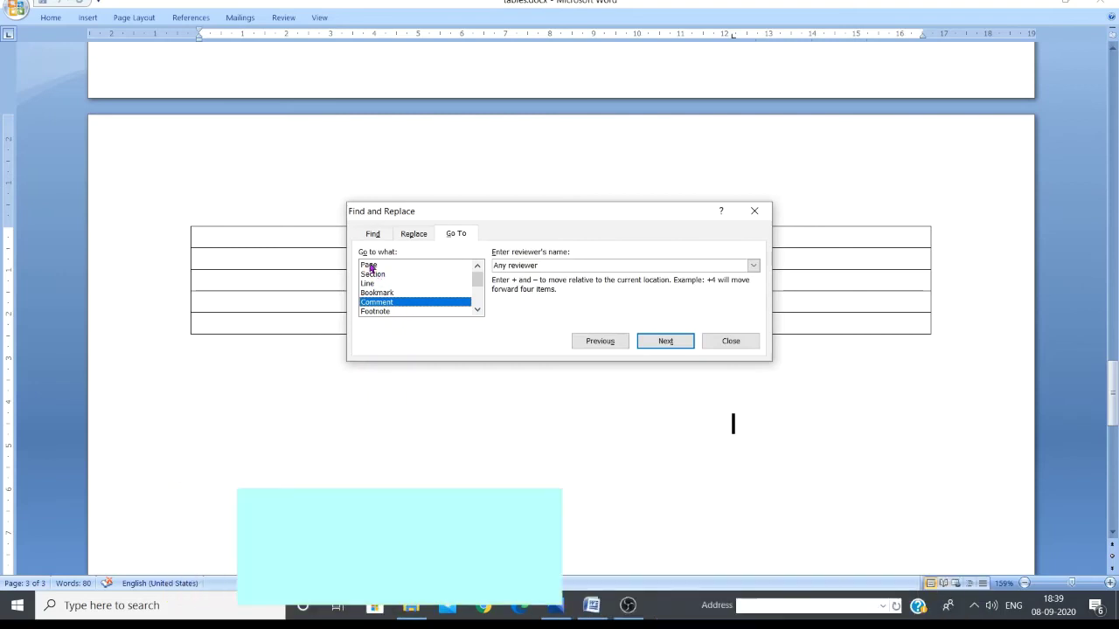
left_click(371, 265)
left_click(393, 275)
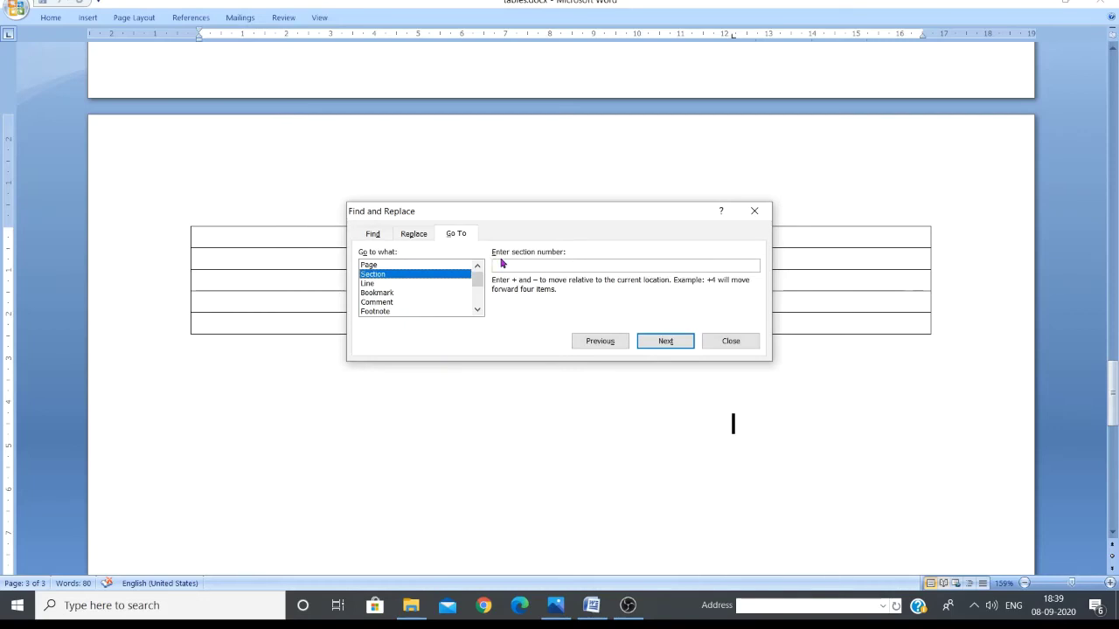
Step: Use Go To with the Page target to reach page 1, and close the dialog
key("Up")
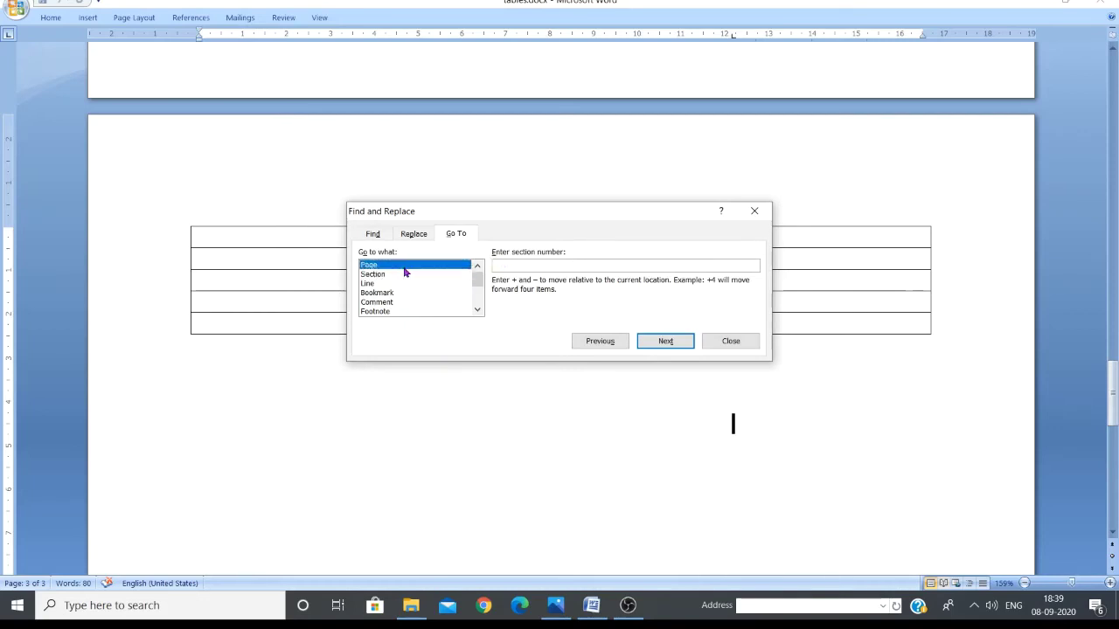
left_click(537, 261)
type("1")
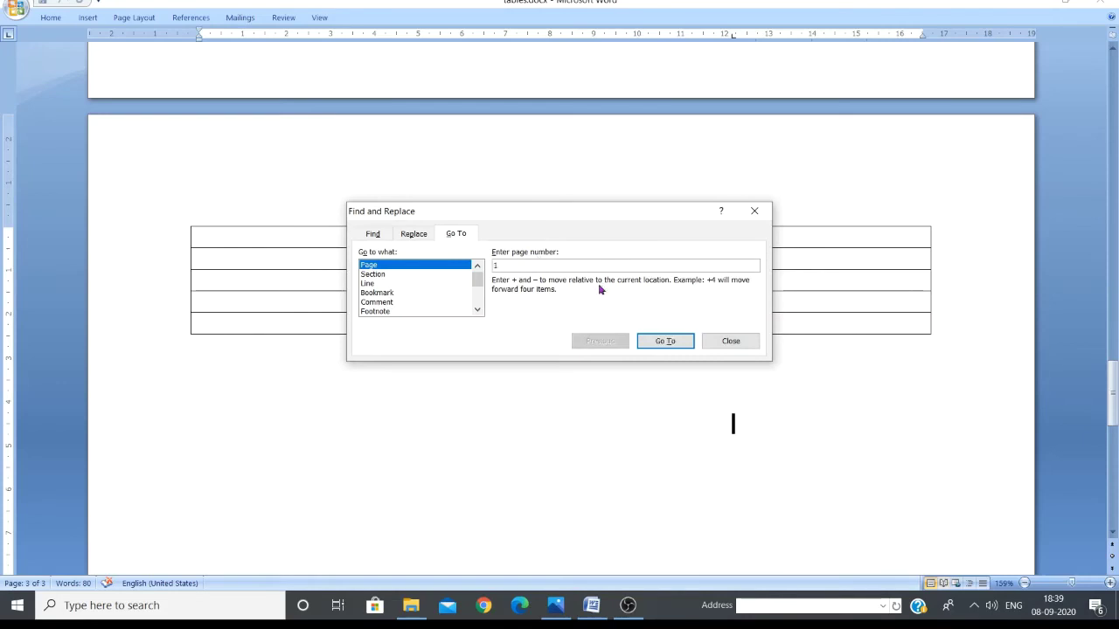
left_click(663, 342)
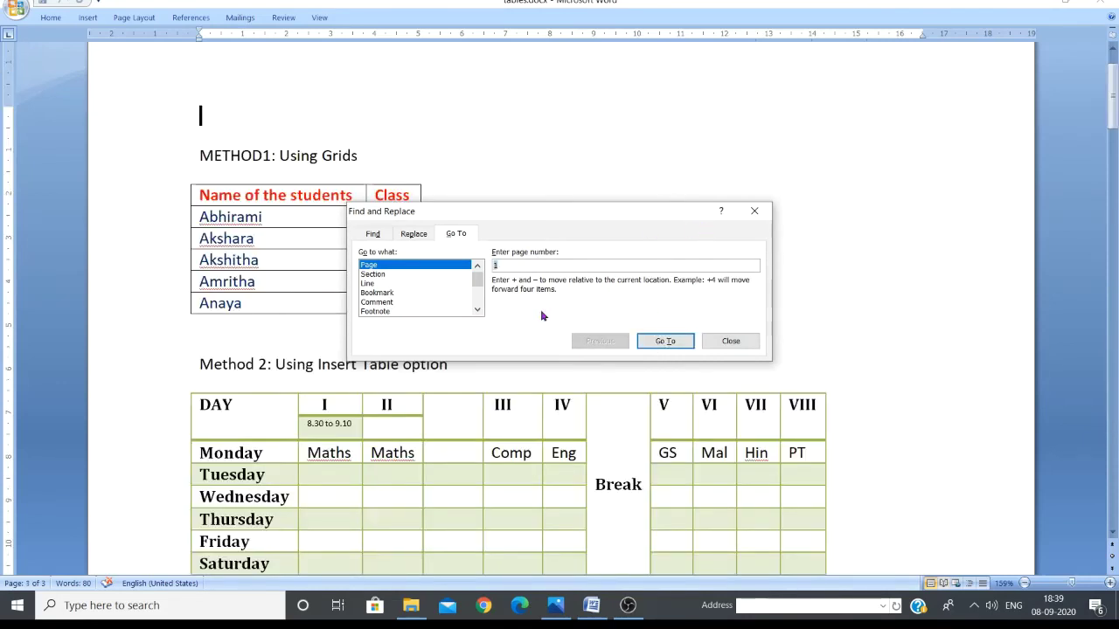
left_click(522, 265)
key("BackSpace")
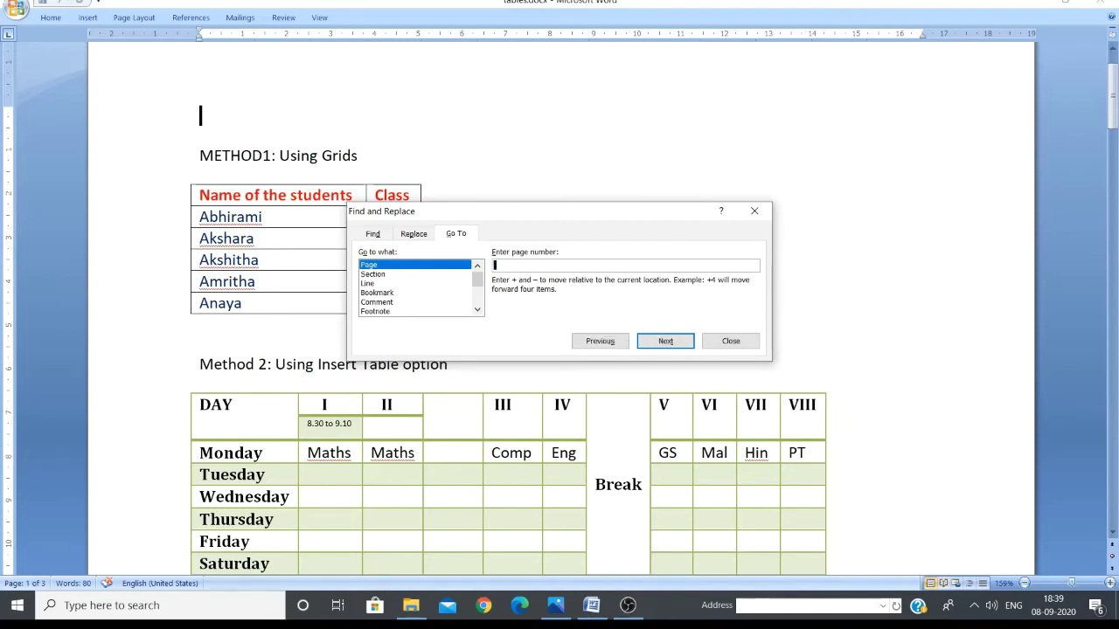
left_click(754, 211)
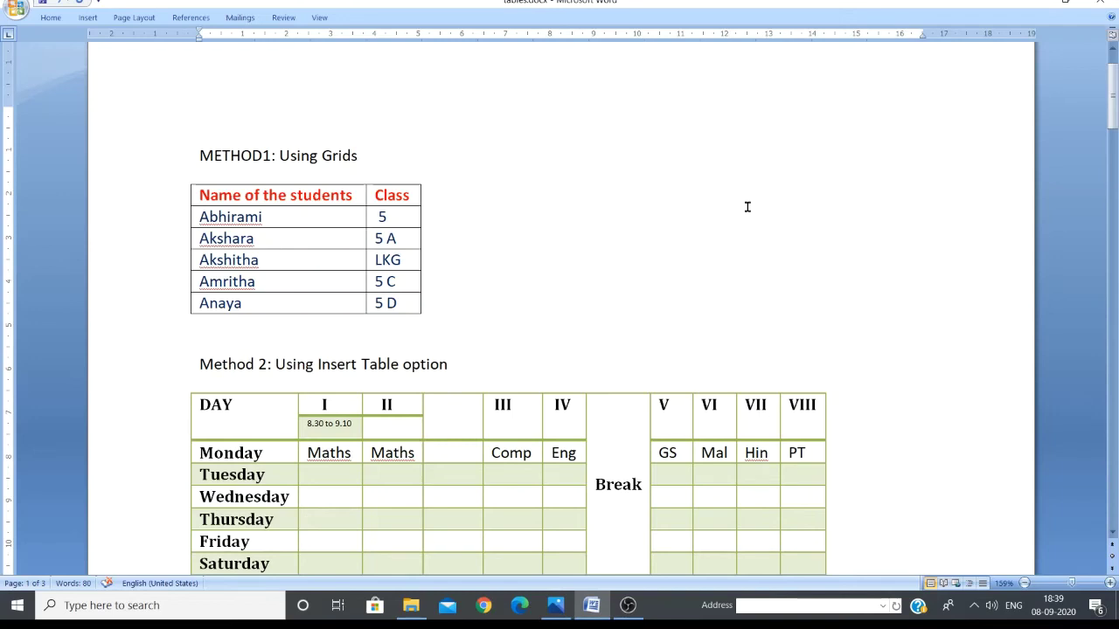
Step: Reopen Go To, jump to page 2 of the document, and close the dialog
key("ctrl+g")
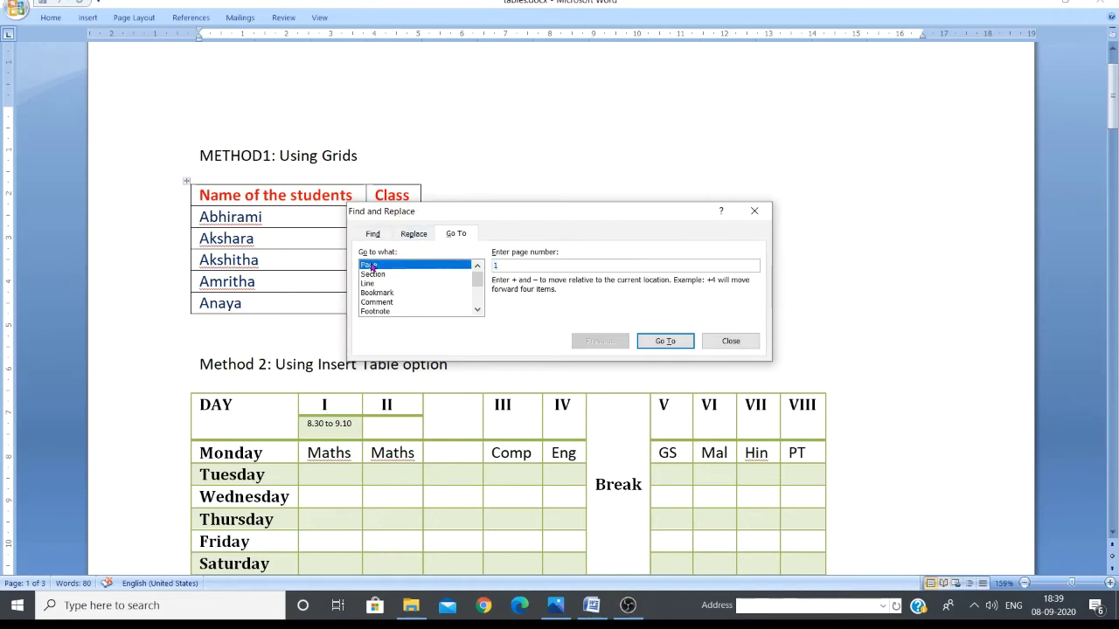
left_click(507, 265)
key("BackSpace")
type("2")
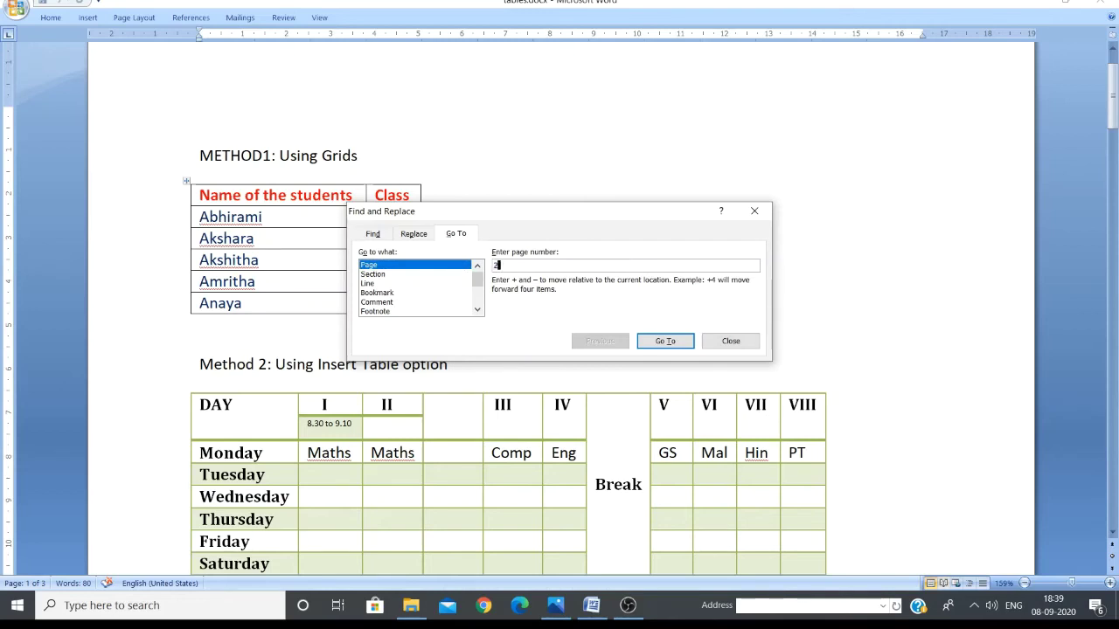
left_click(661, 344)
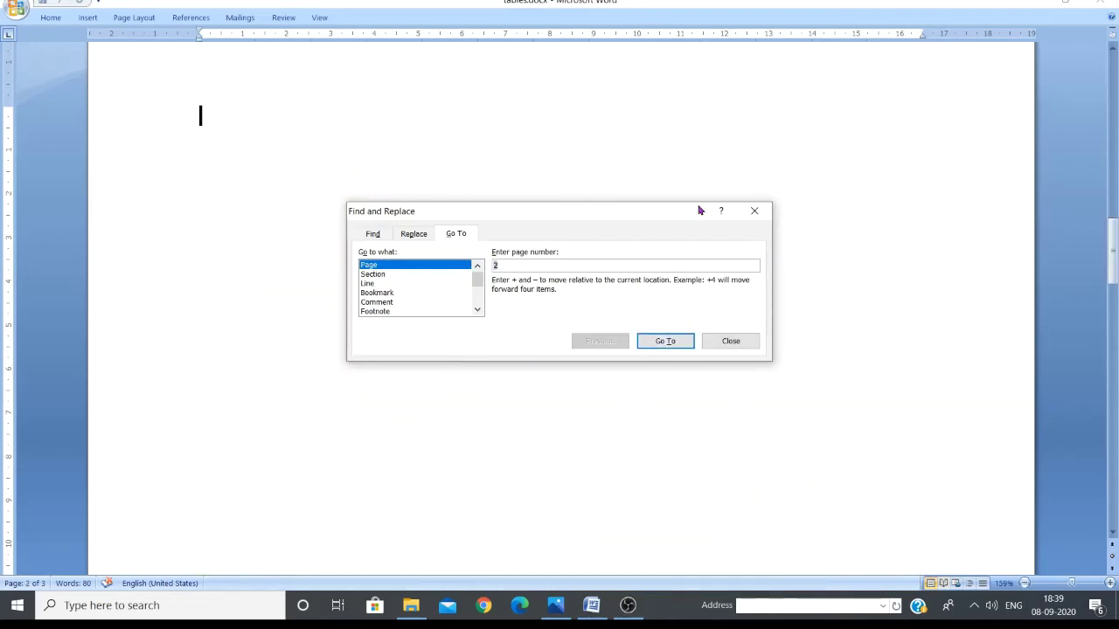
left_click(726, 340)
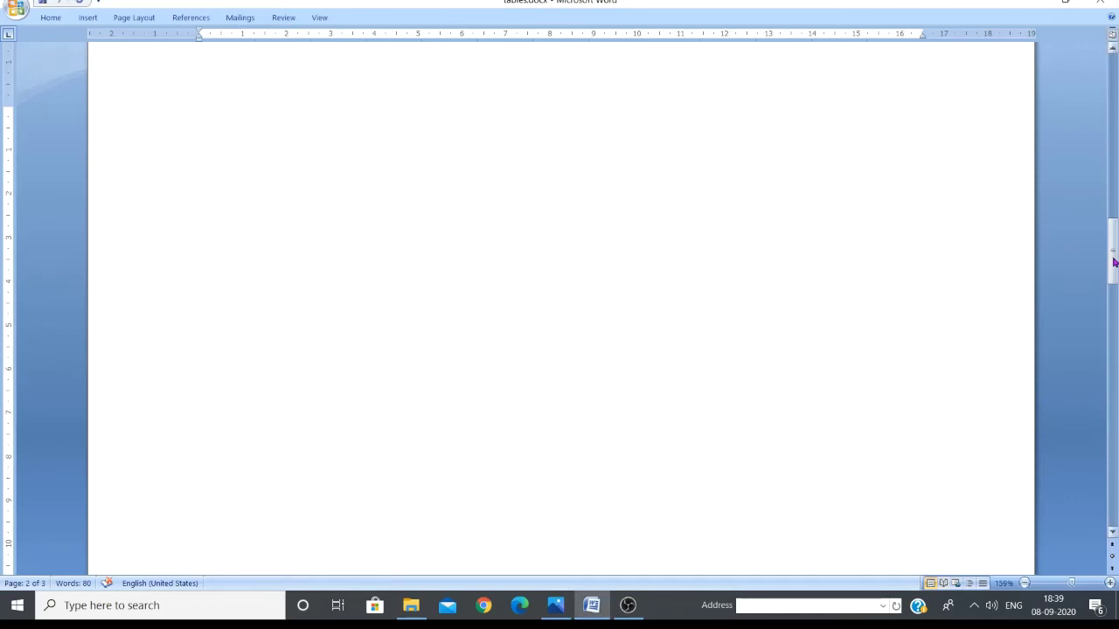
left_click_drag(1115, 252, 1116, 143)
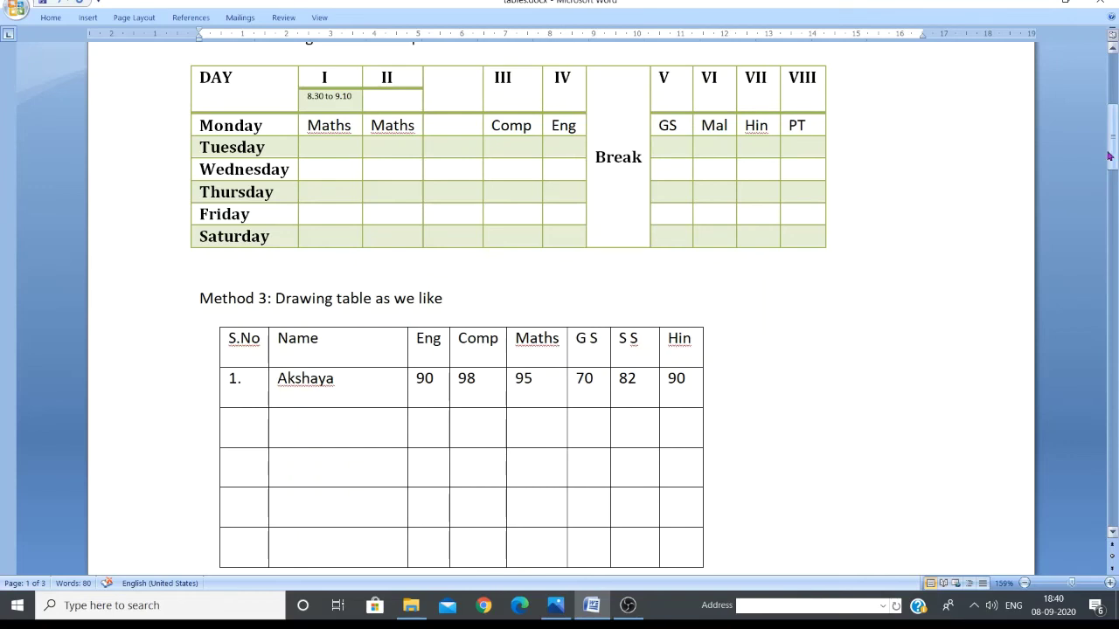
left_click_drag(1108, 156, 1115, 124)
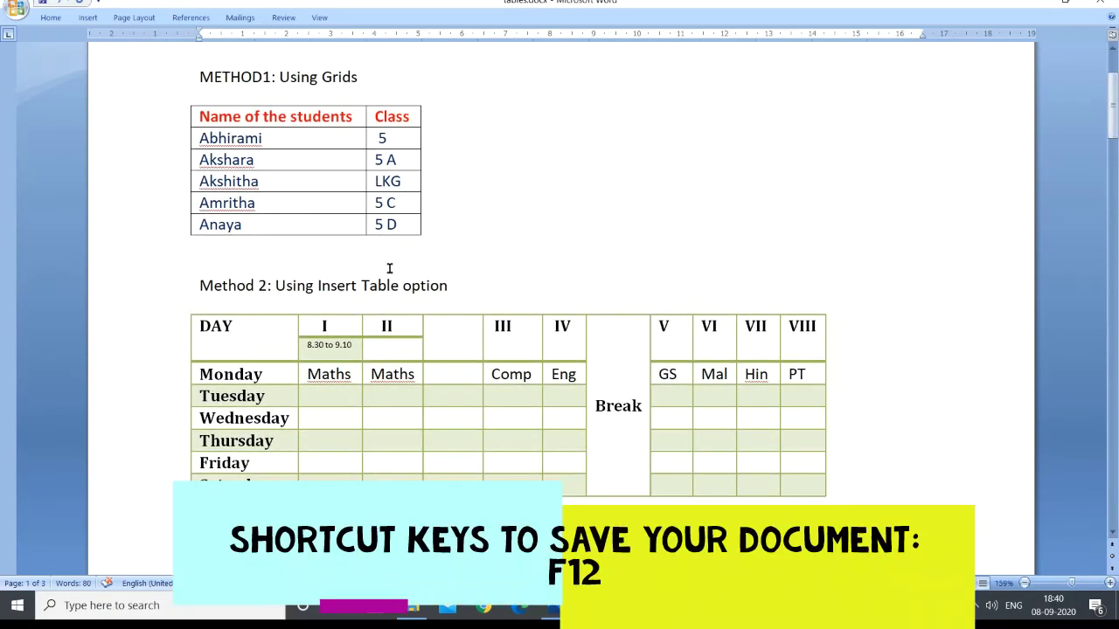
Step: View the Save As options for saving a copy of the document, and close them without choosing a format
left_click(13, 13)
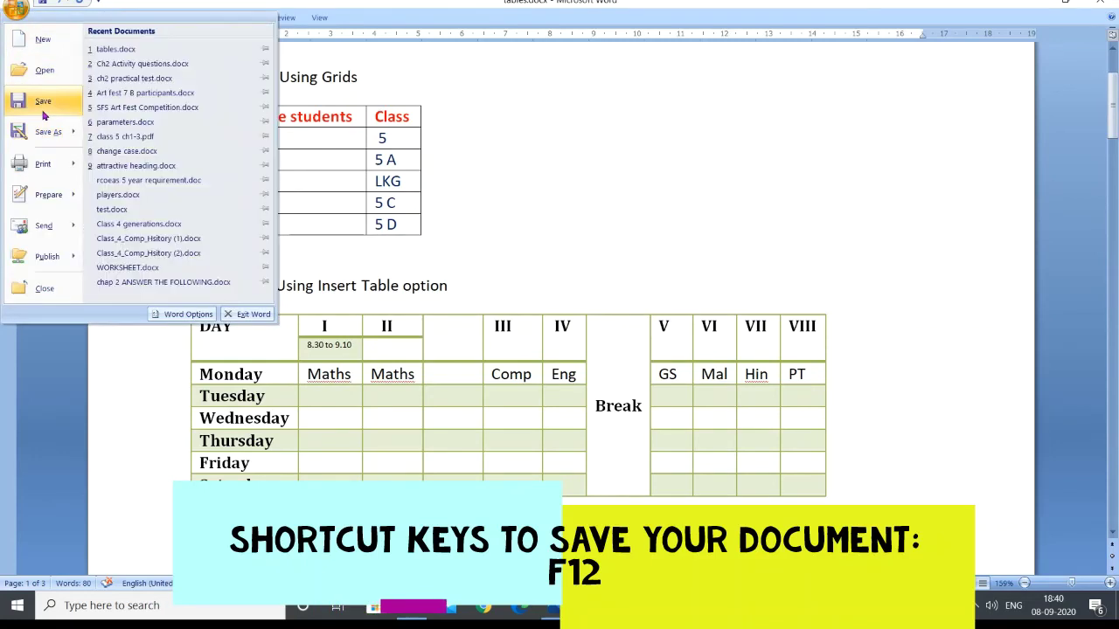
mouse_move(49, 141)
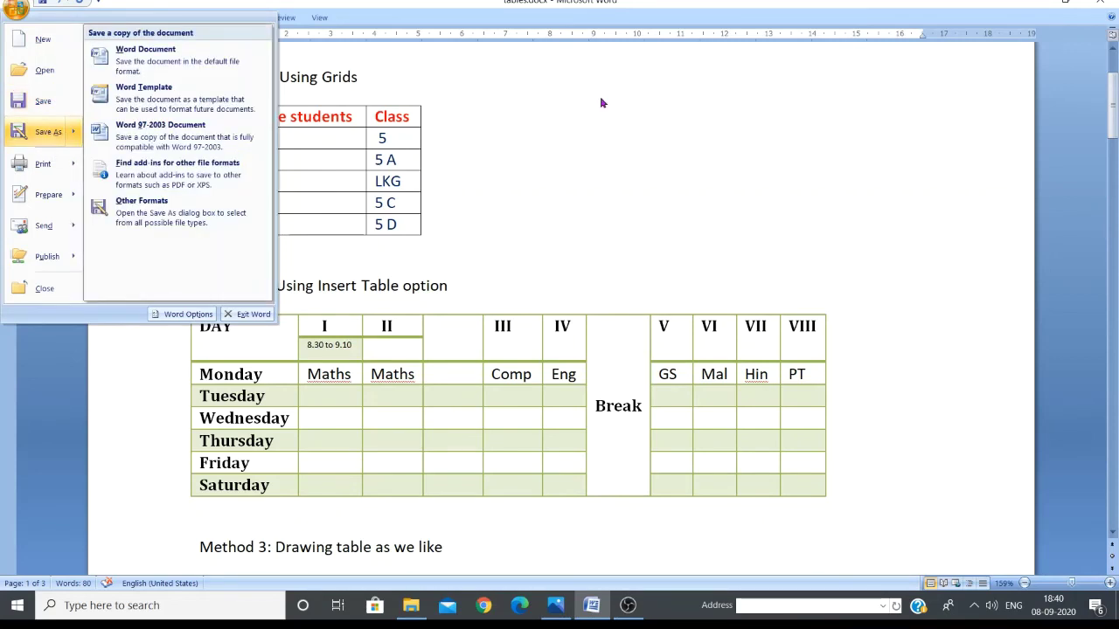
left_click(622, 156)
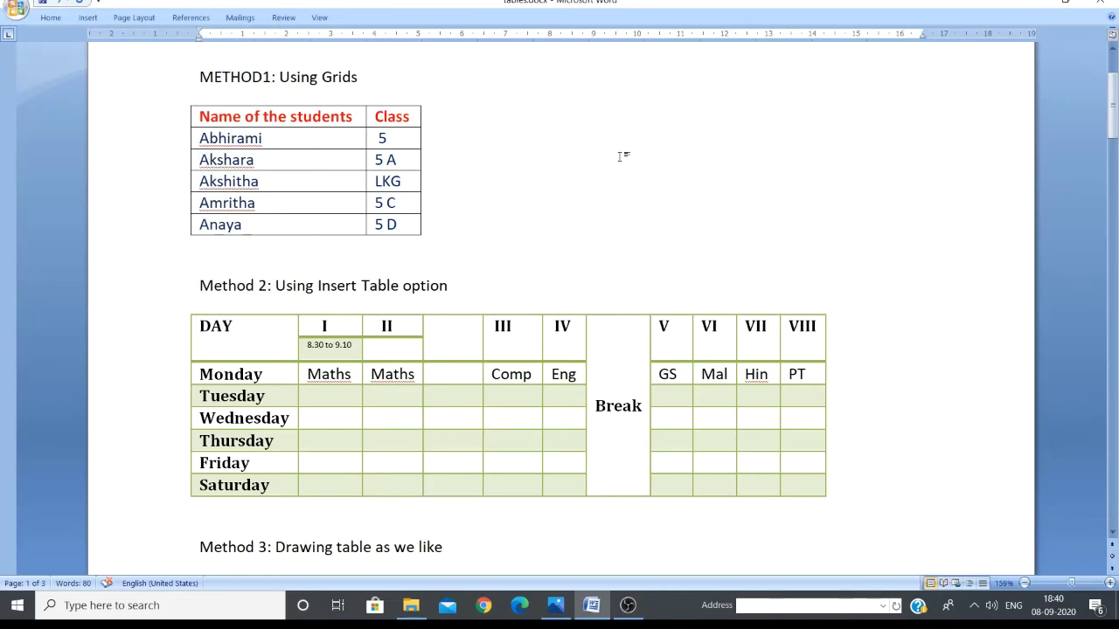
Step: Open the Save As dialog and browse through DATADRIVE1 (D:) to the folder that holds the existing tables.docx
key("F12")
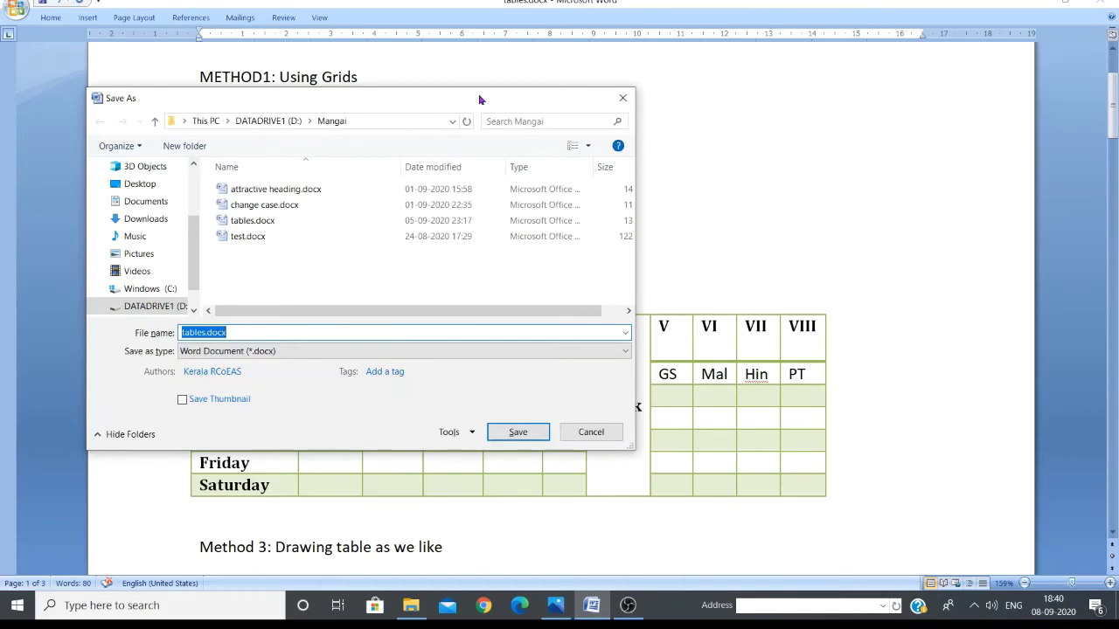
left_click_drag(480, 99, 684, 87)
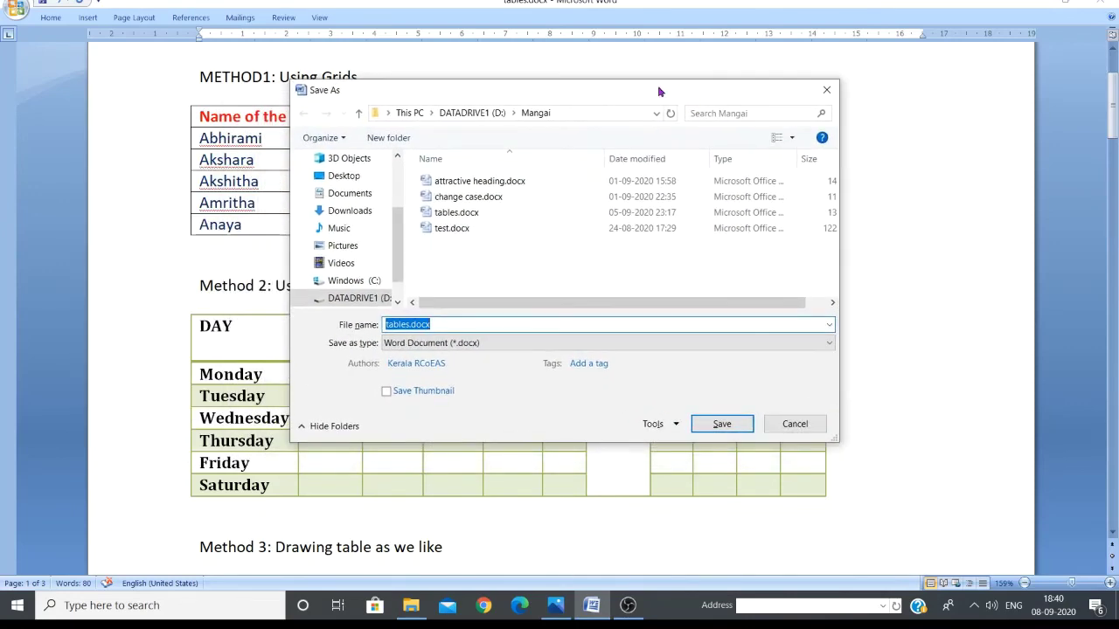
left_click(398, 303)
left_click(398, 304)
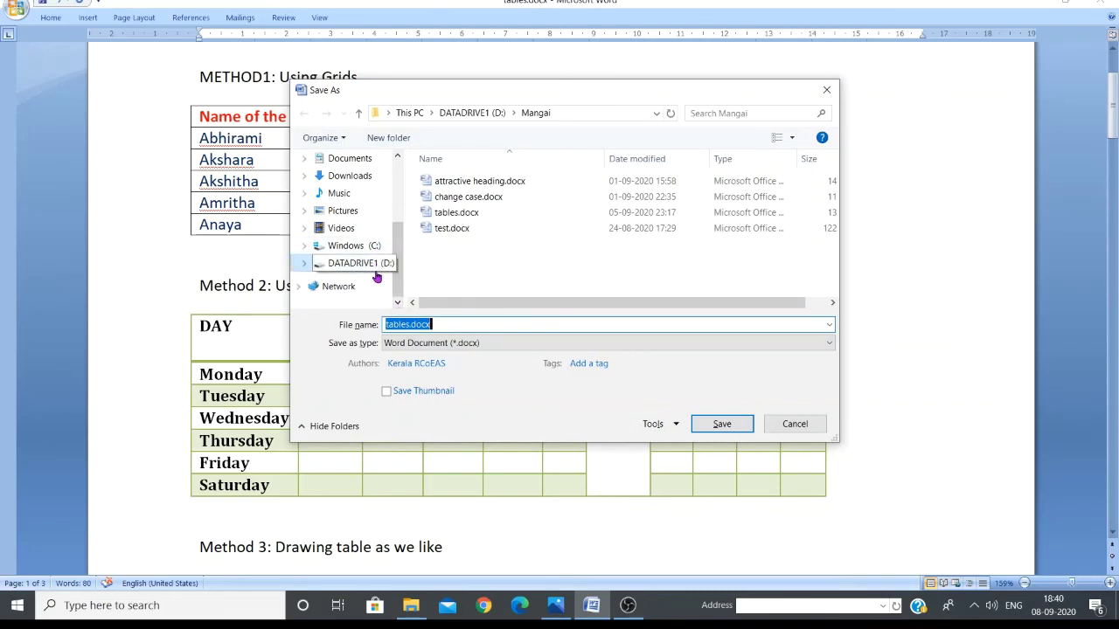
left_click(376, 269)
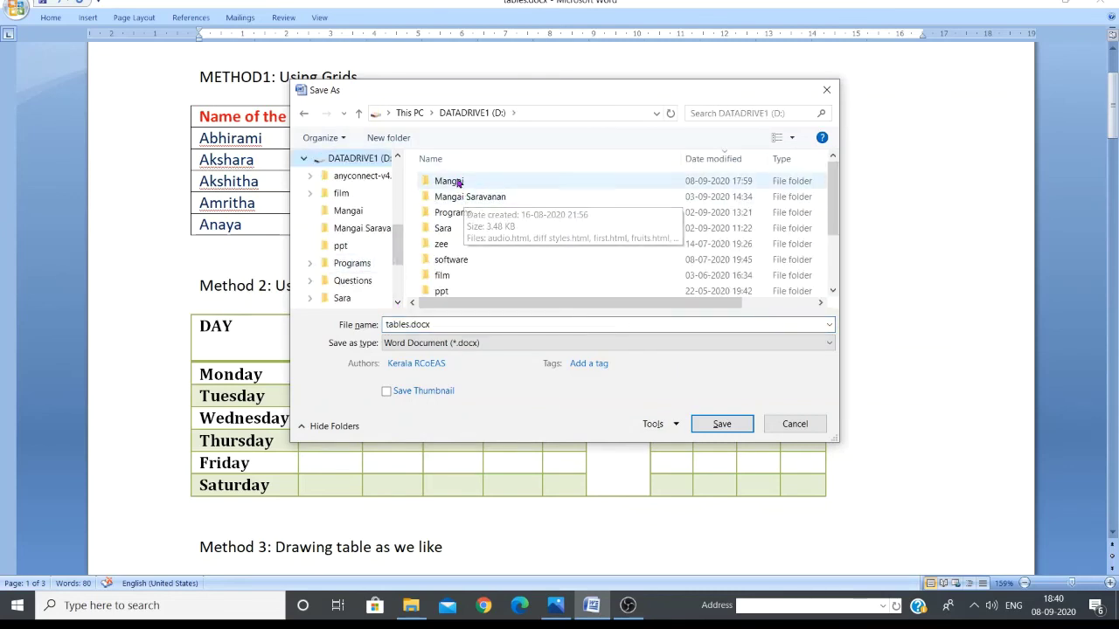
double_click(457, 182)
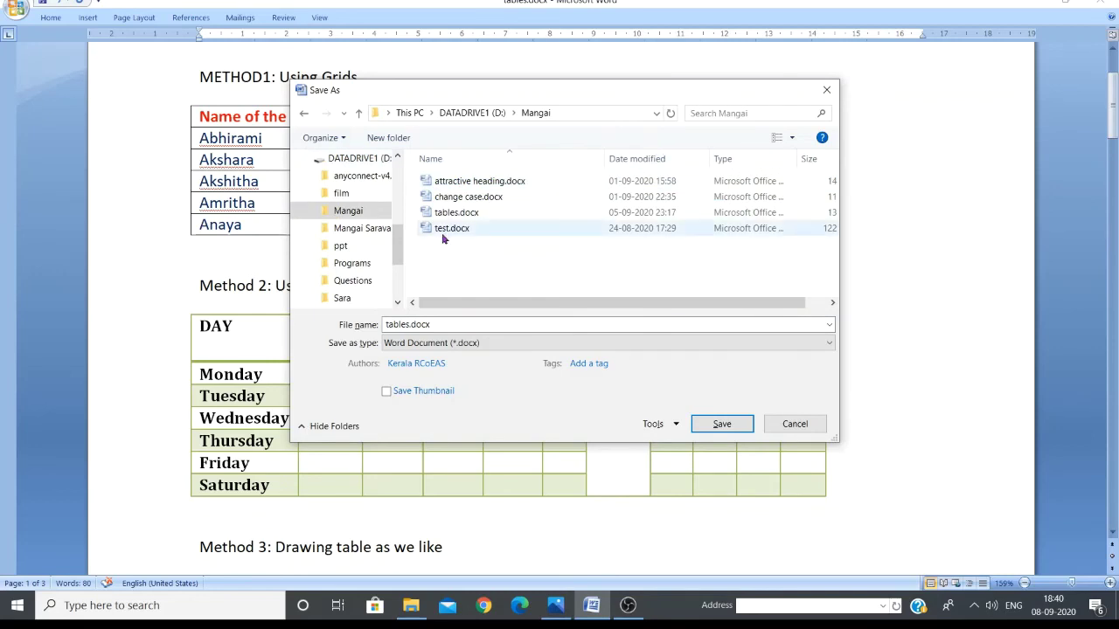
Step: Name the file table1 and save it as a Word Document (*.docx) in the current folder
double_click(411, 324)
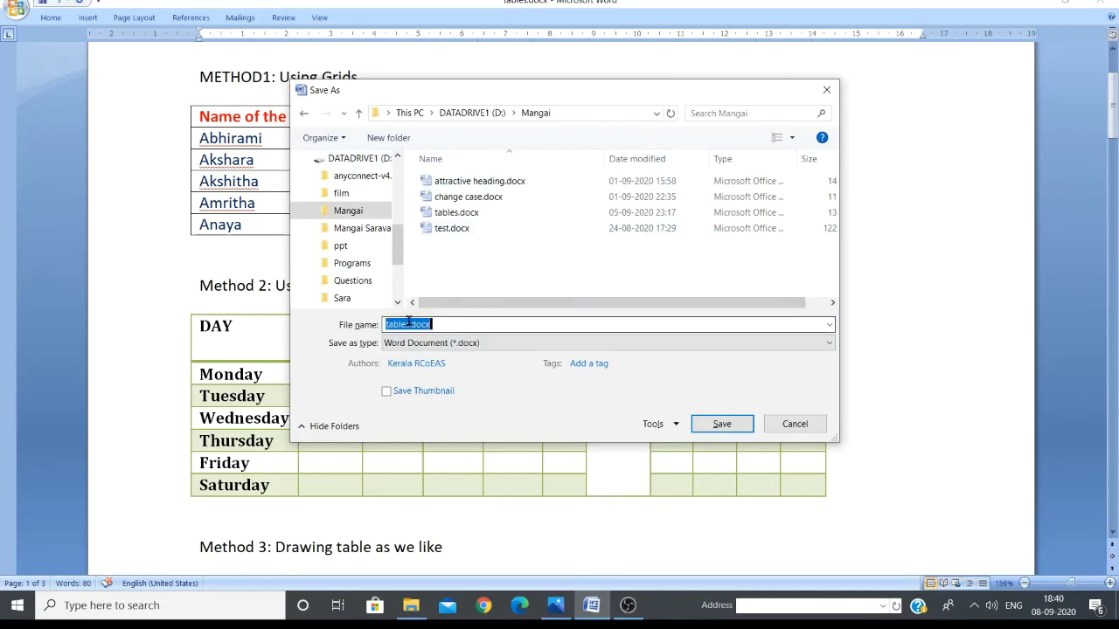
type("table")
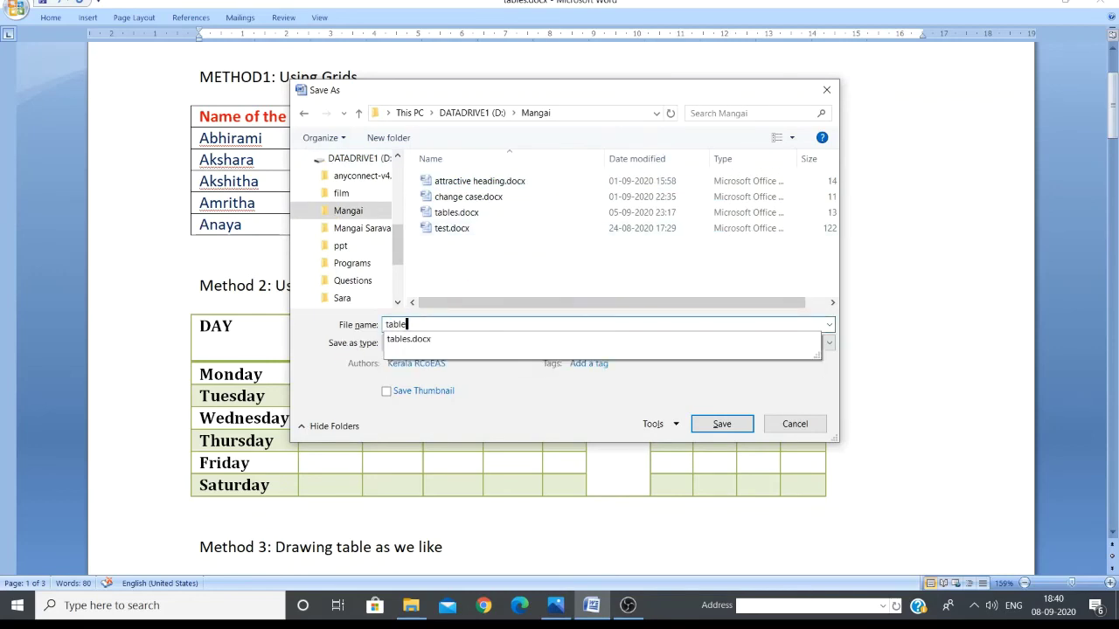
type("s")
key("BackSpace")
type("1")
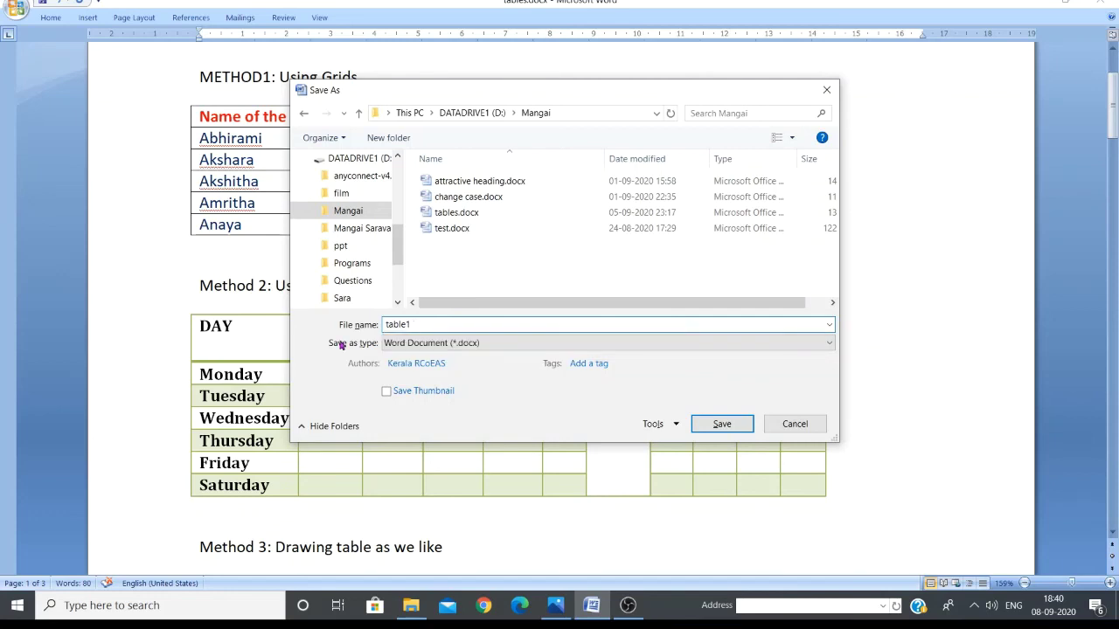
key("Return")
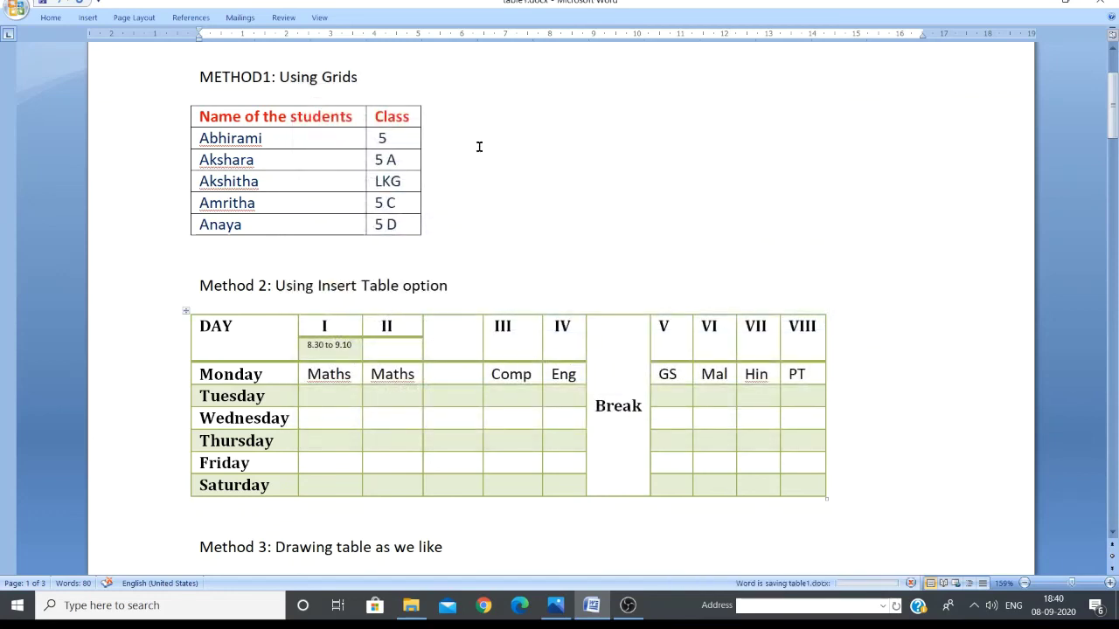